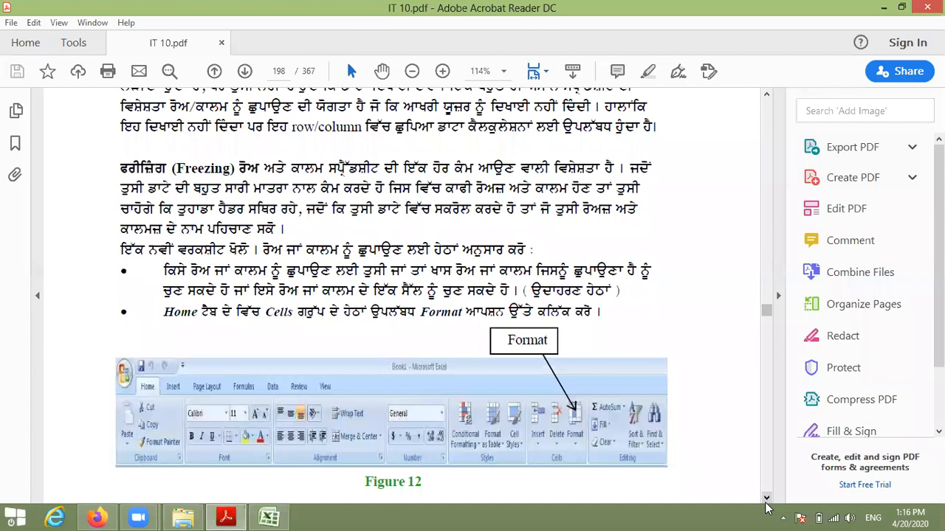
Read the textbook's instructions in IT 10.pdf on hiding, unhiding and freezing rows and columns, pages 198 to 199.
left_click(766, 500)
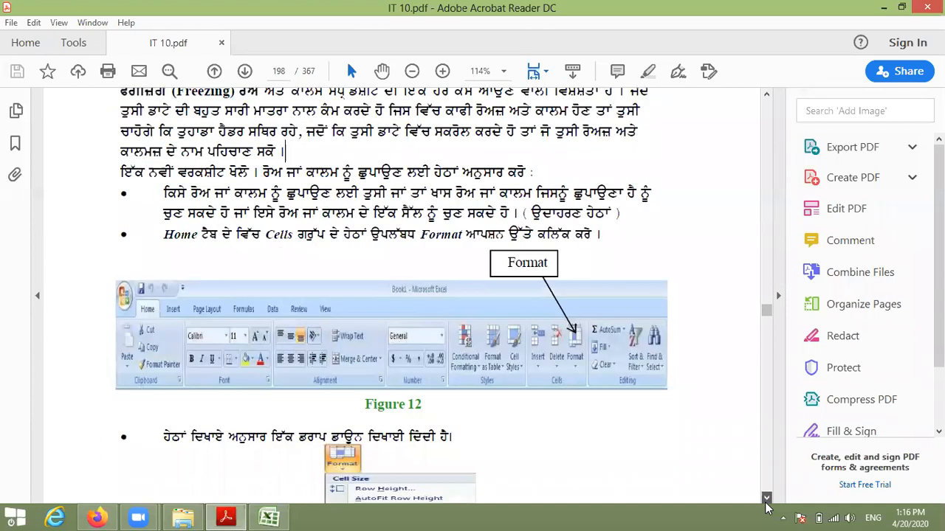
left_click(766, 499)
left_click(766, 500)
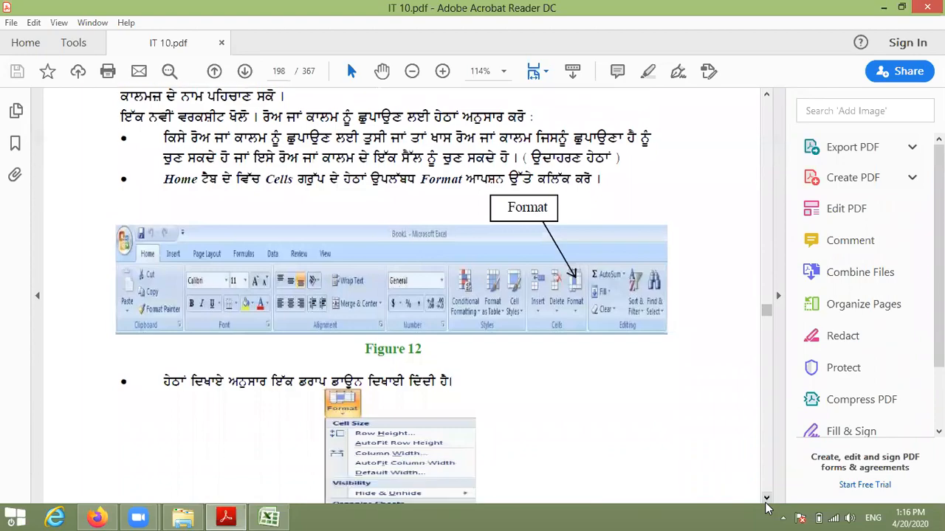
left_click(766, 500)
left_click(766, 499)
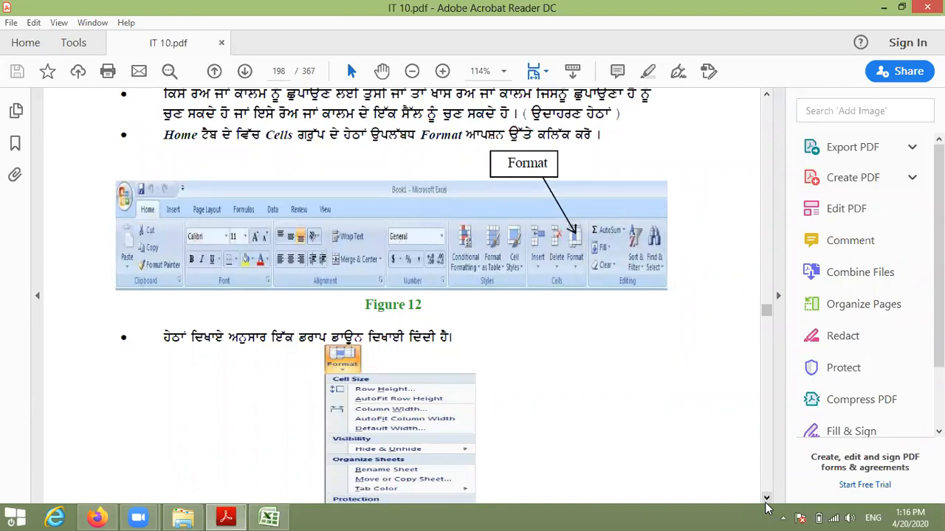
left_click(766, 500)
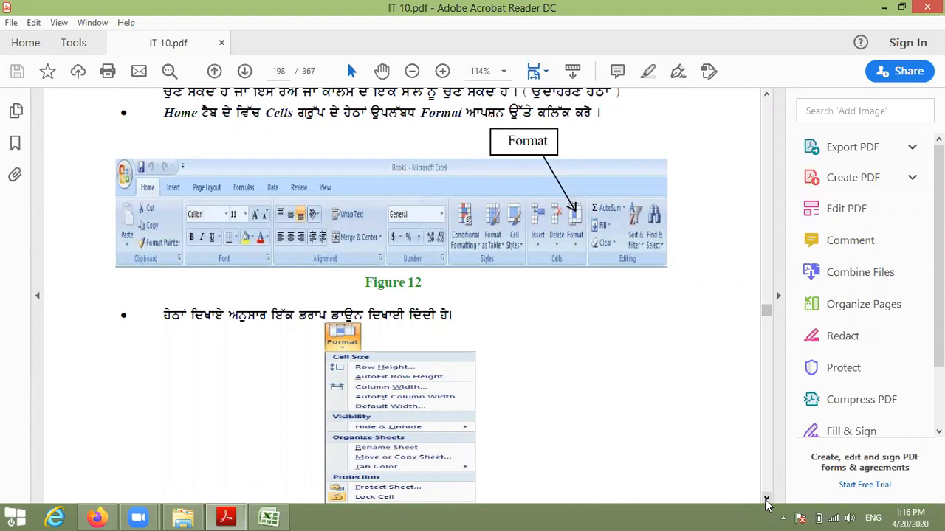
left_click(767, 500)
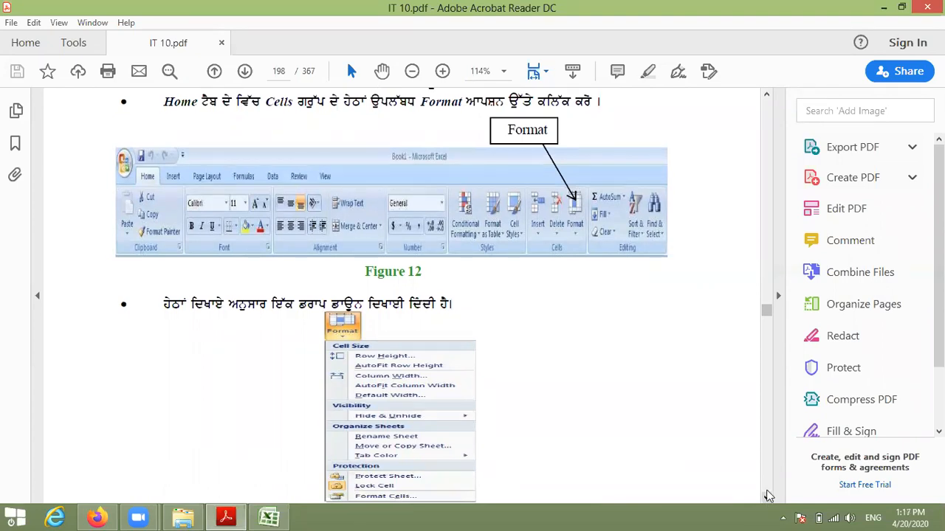
scroll(767, 496, "down", 10)
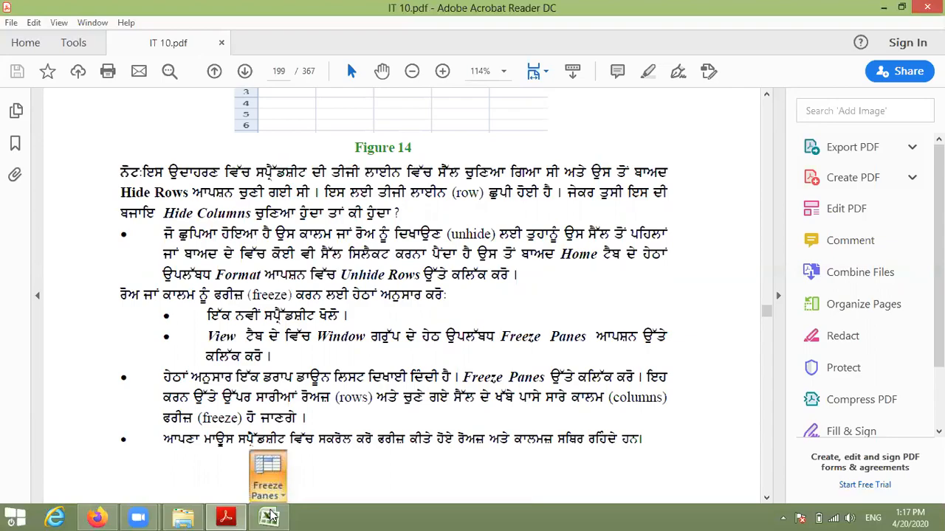
Switch to the pivot tablee workbook in Excel and hide row 5 of the marks sheet.
key("alt+Tab")
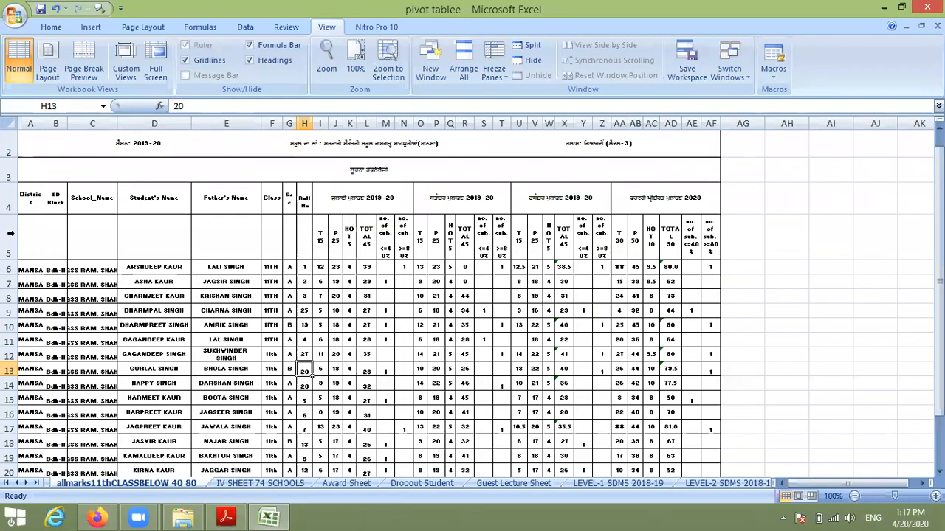
left_click(10, 233)
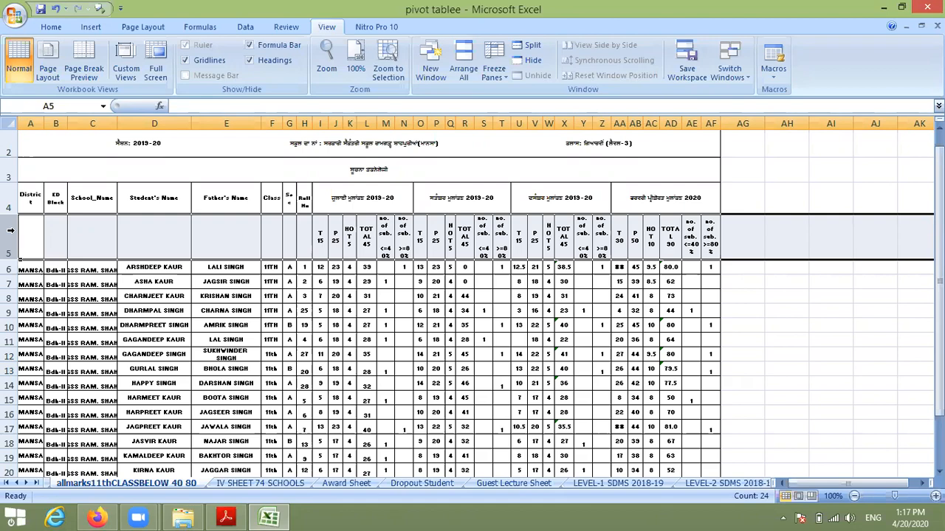
left_click(60, 25)
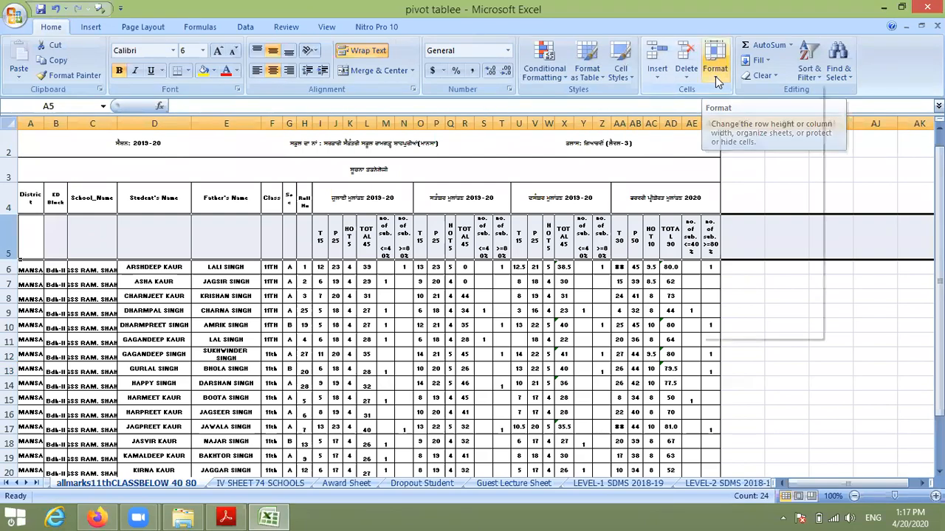
left_click(715, 76)
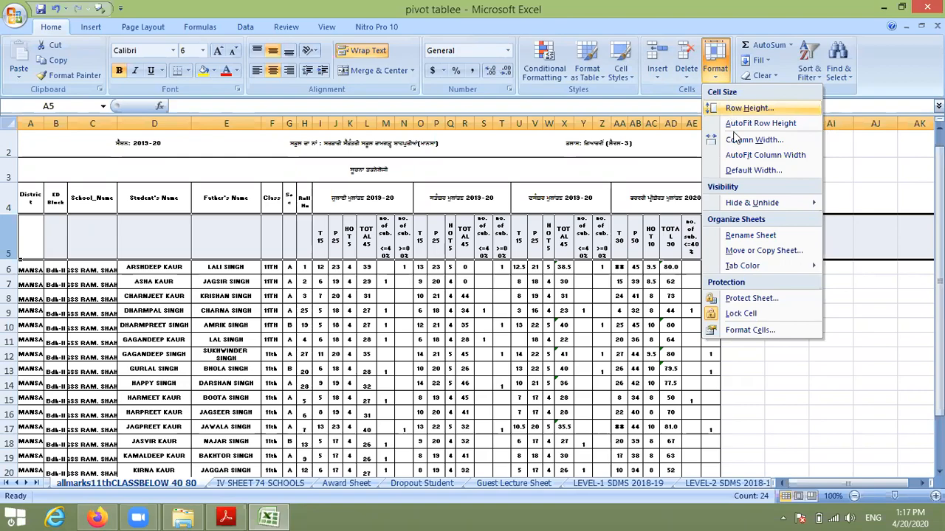
mouse_move(763, 204)
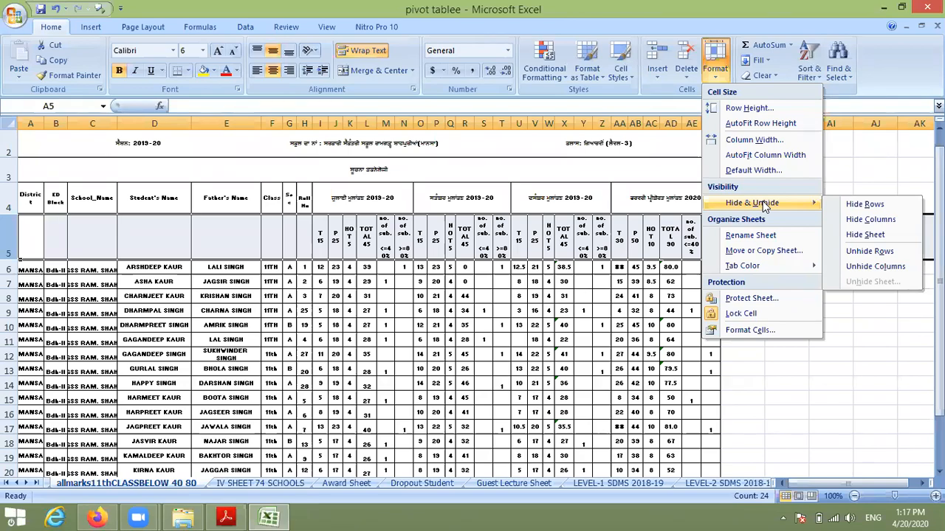
left_click(834, 203)
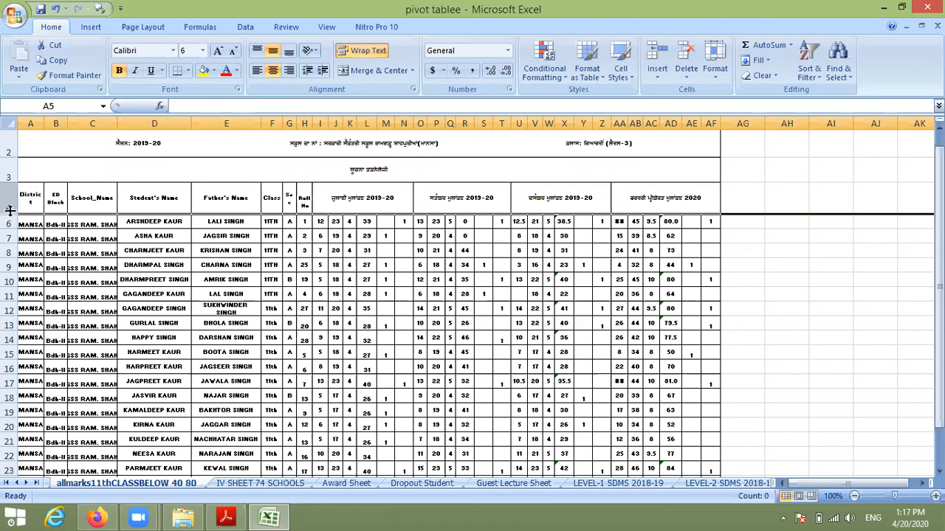
Unhide row 5 by selecting the adjacent rows 4 and 6 and applying Unhide.
left_click_drag(10, 206, 11, 224)
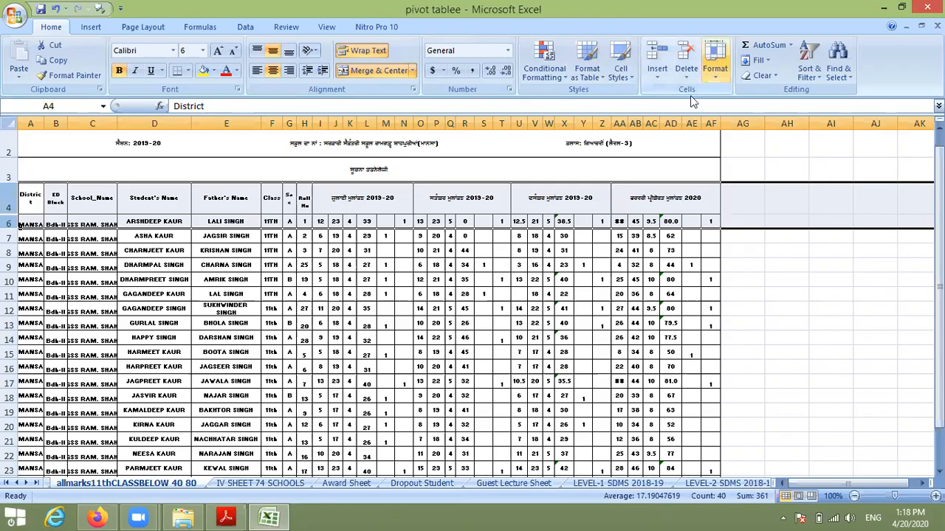
left_click(714, 75)
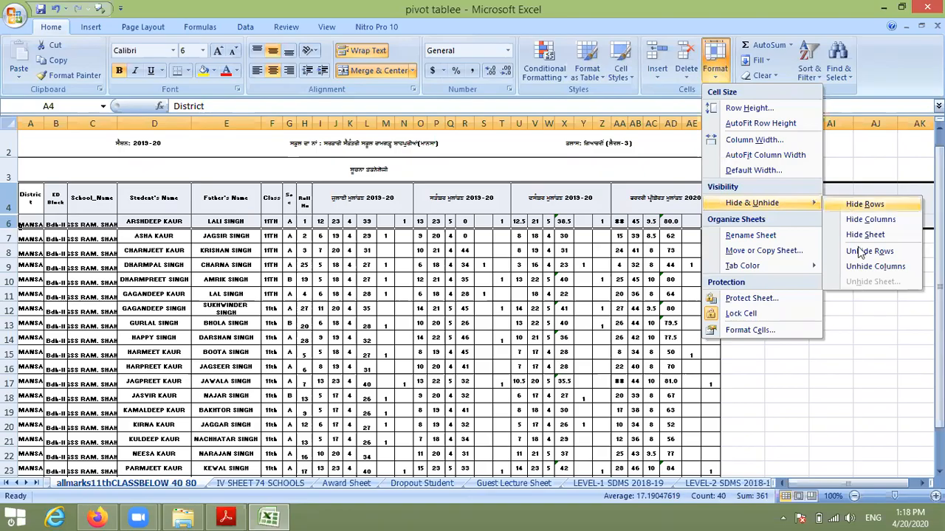
right_click(11, 198)
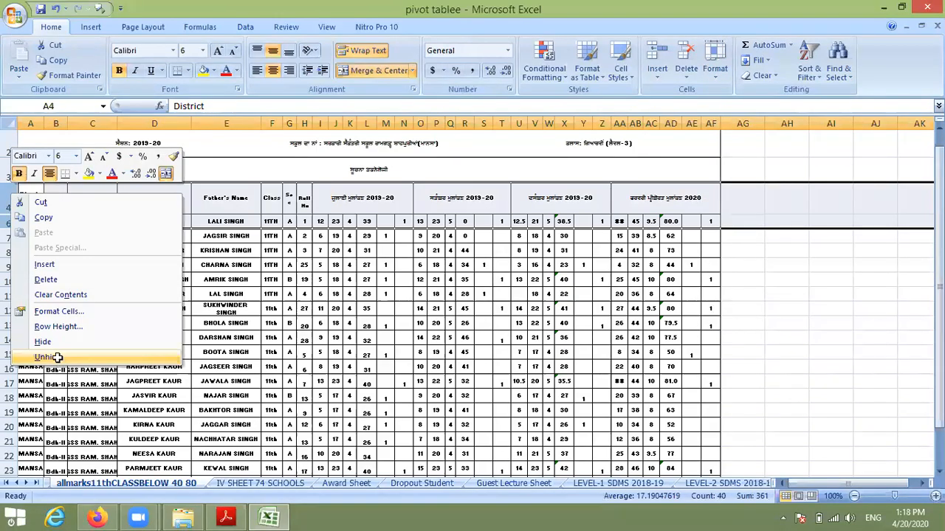
left_click(49, 357)
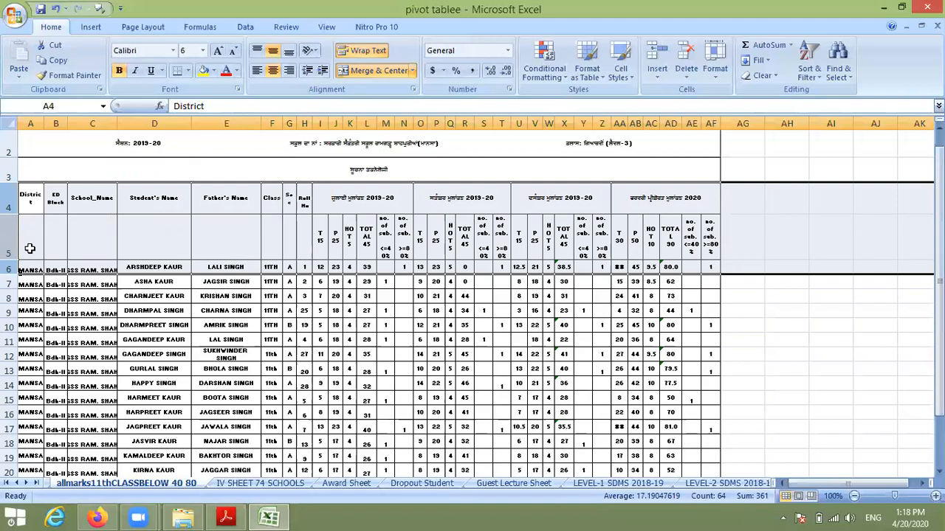
Hide columns J through Y of the marks sheet.
left_click(97, 124)
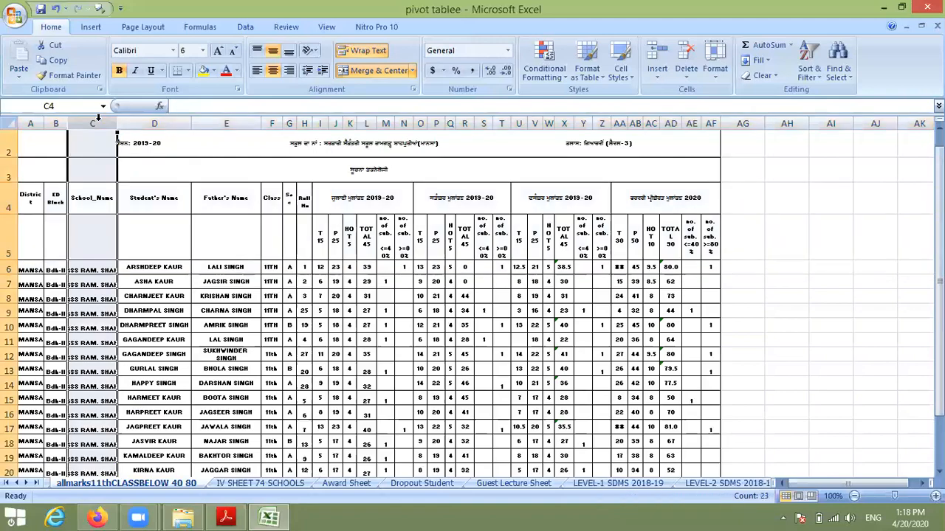
left_click_drag(336, 124, 571, 152)
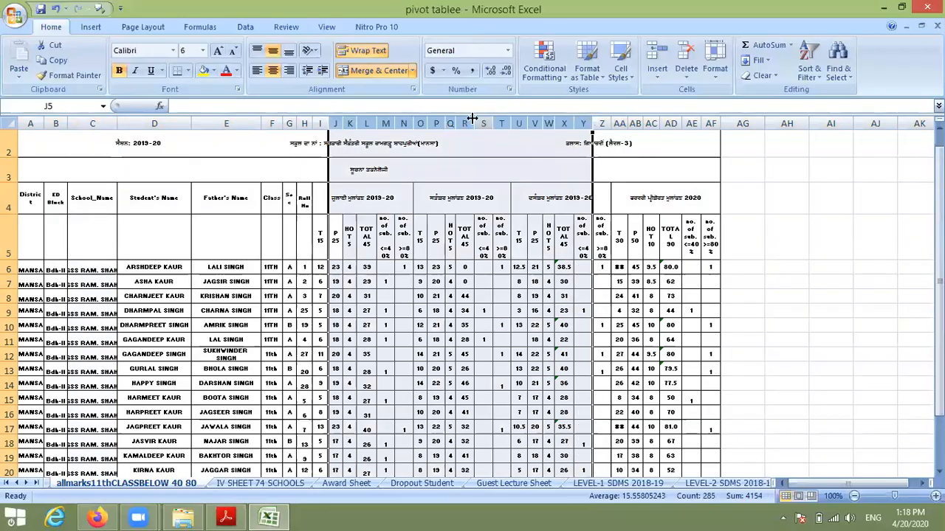
left_click(713, 83)
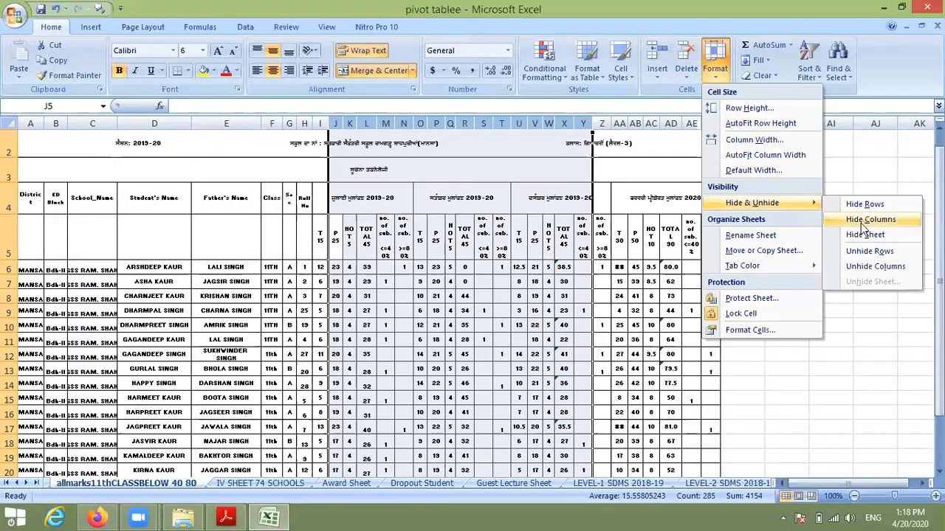
left_click(867, 220)
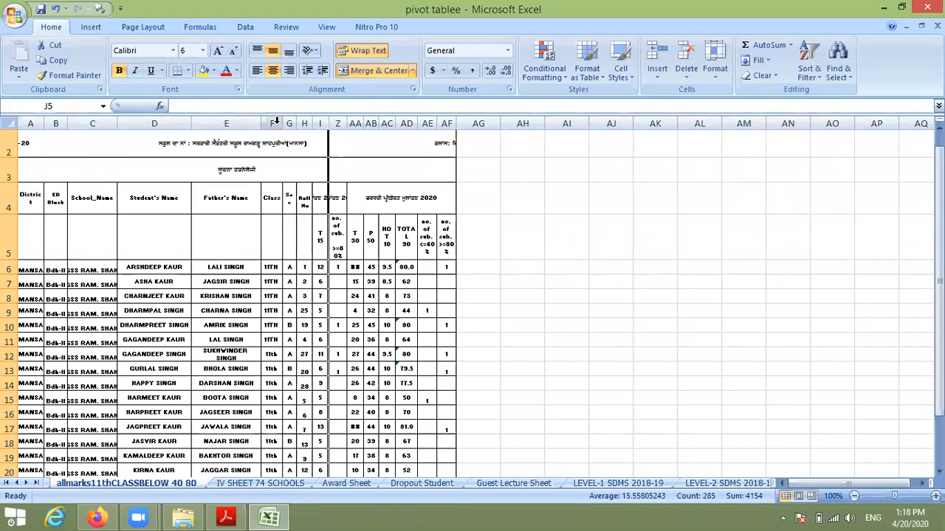
Unhide the columns between I and Z by selecting both neighbouring columns and applying Unhide.
left_click_drag(274, 115, 338, 123)
left_click_drag(386, 145, 388, 149)
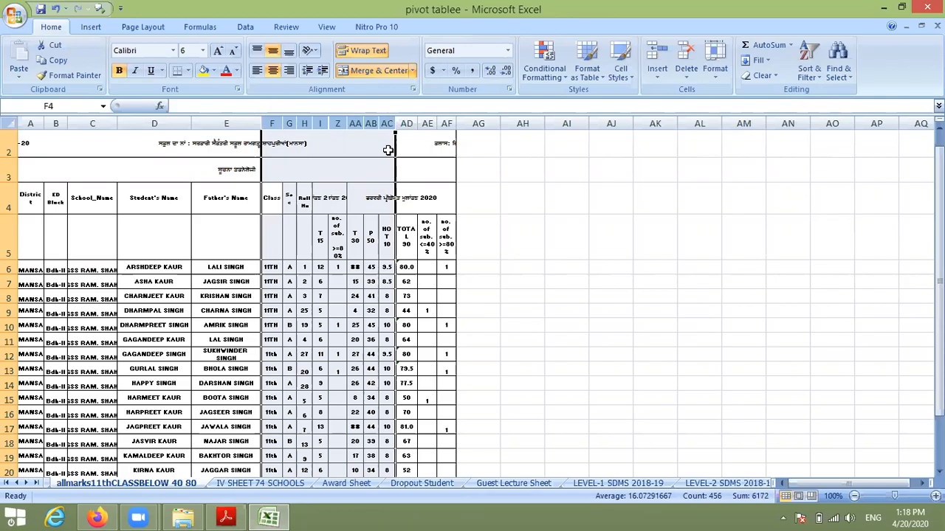
left_click(297, 138)
left_click(319, 122)
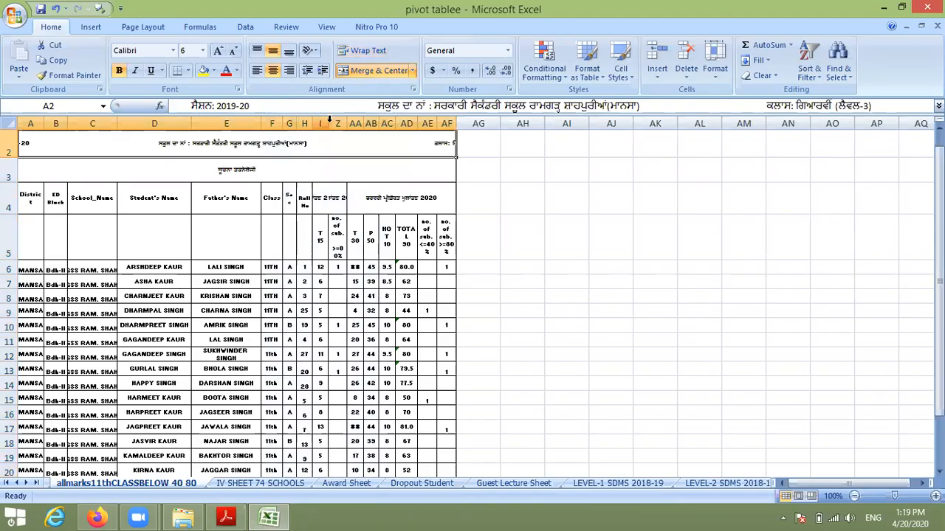
left_click(340, 123, "shift")
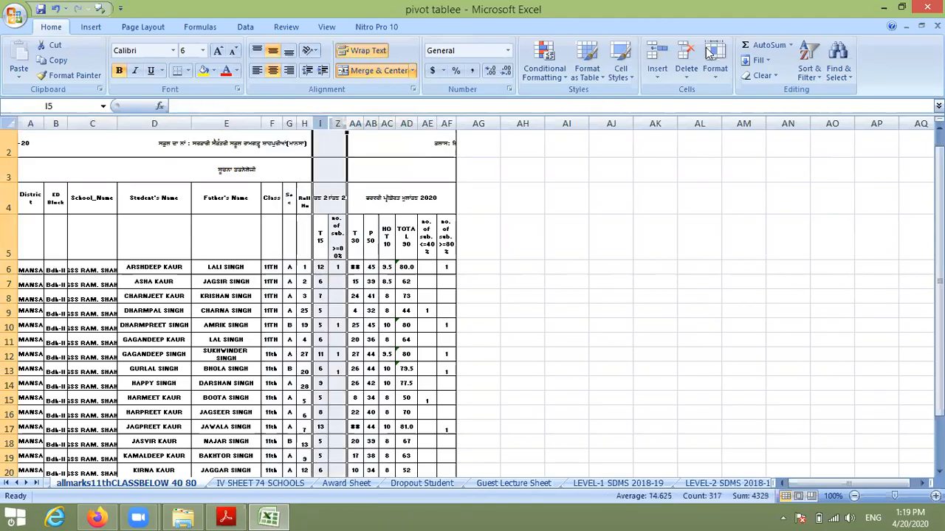
right_click(322, 123)
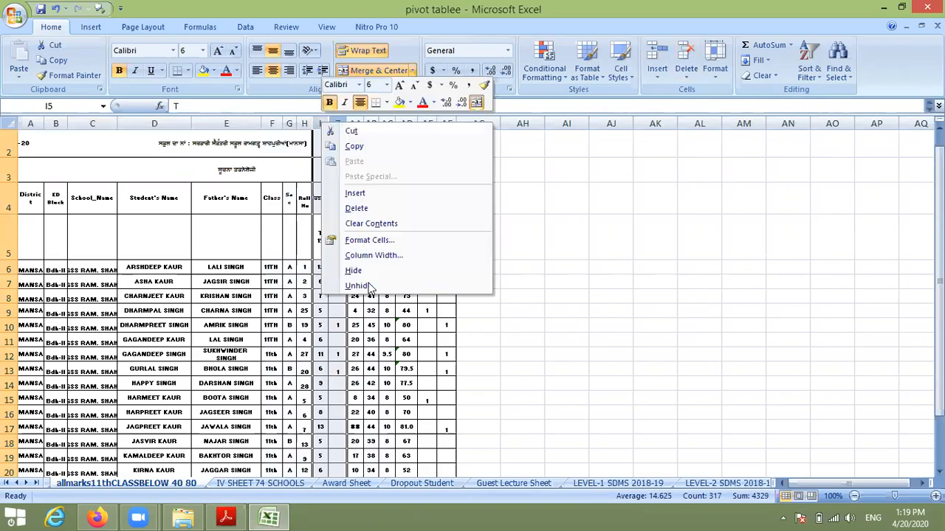
left_click(357, 285)
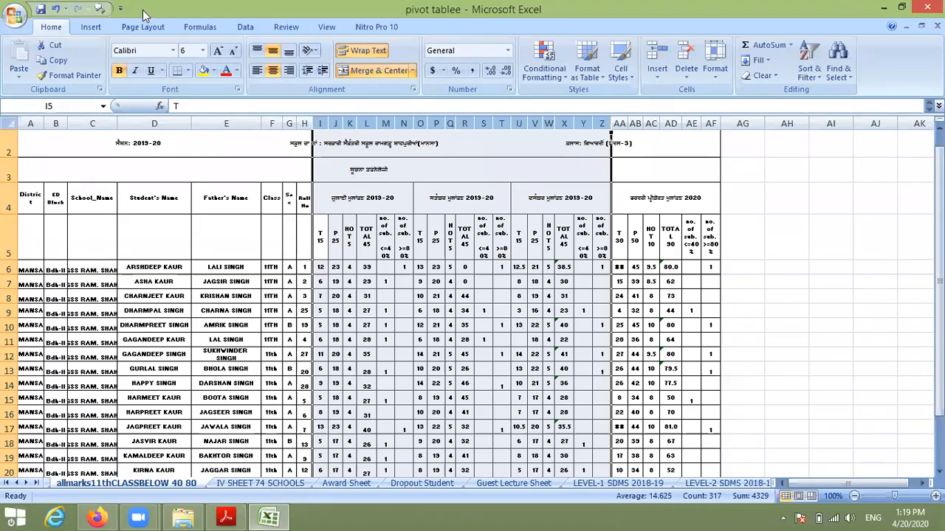
left_click(98, 30)
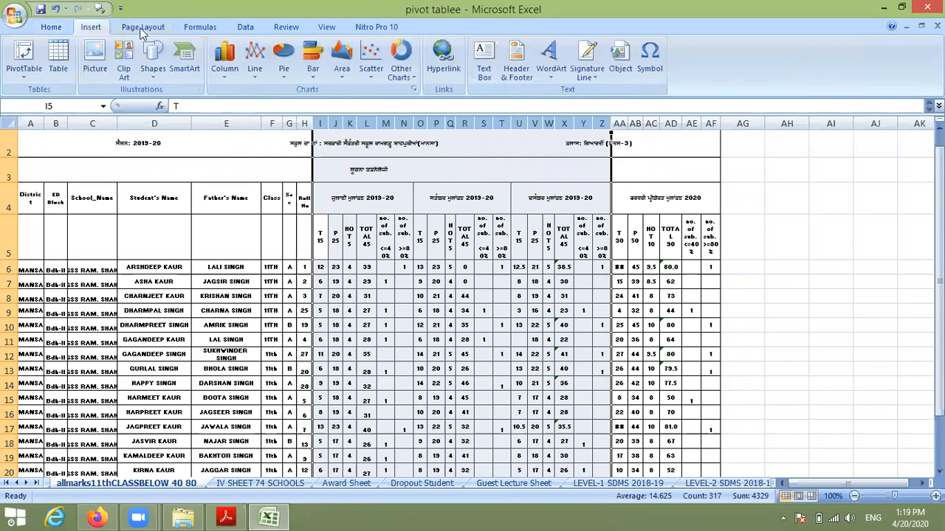
left_click(325, 27)
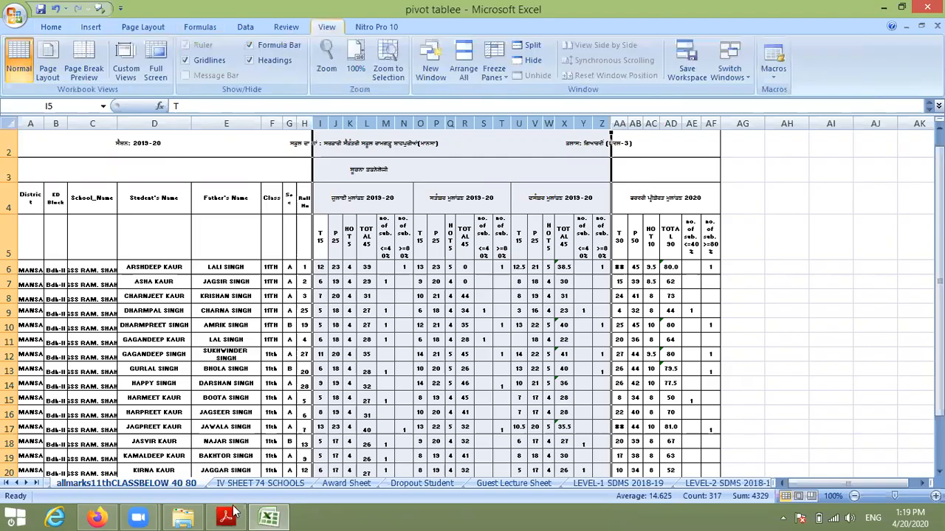
mouse_move(152, 516)
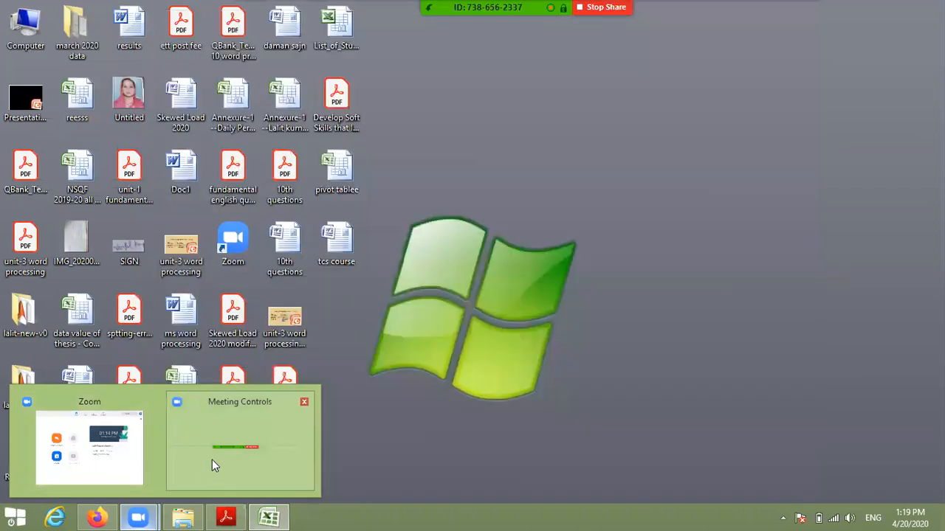
left_click(212, 463)
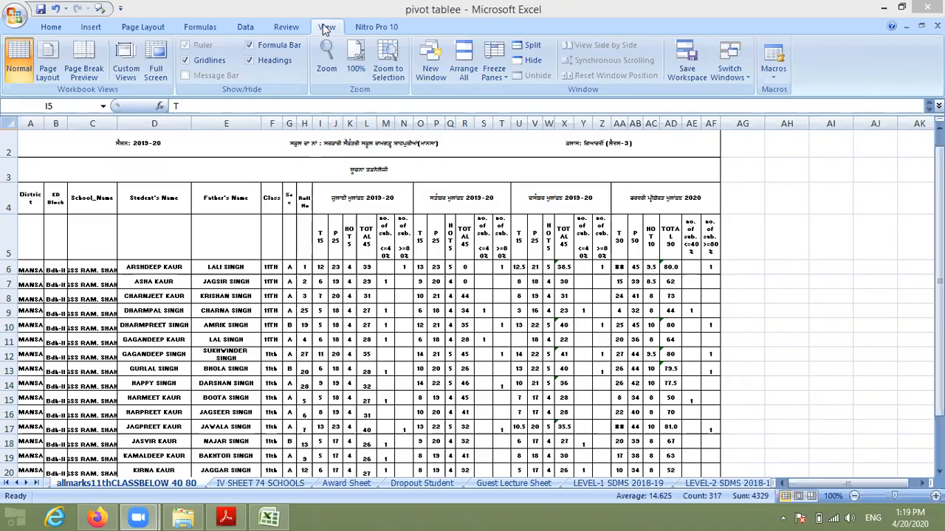
Move from header row 4 down column A to row 26 and back to A4, examining how the header rows behave while scrolling.
left_click(10, 197)
left_click(10, 197)
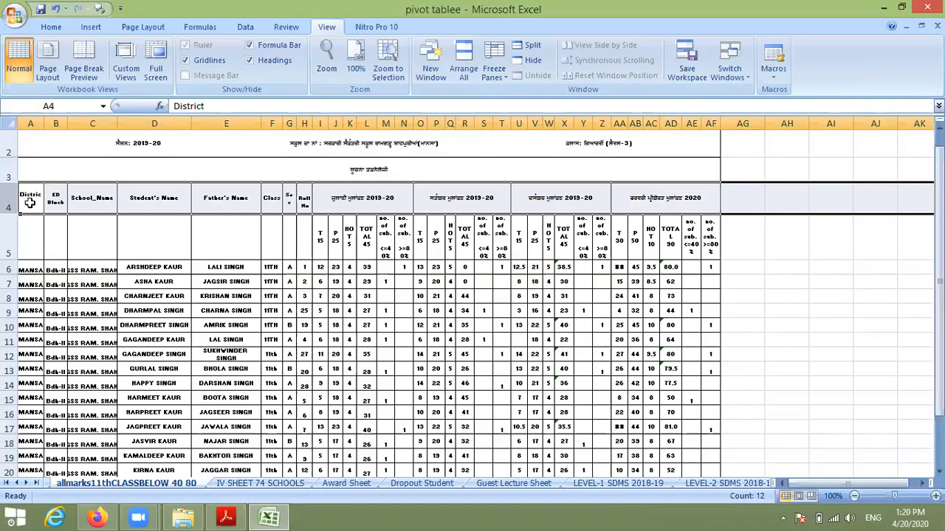
key("Down")
key("Down")
key("Down")
key("Down")
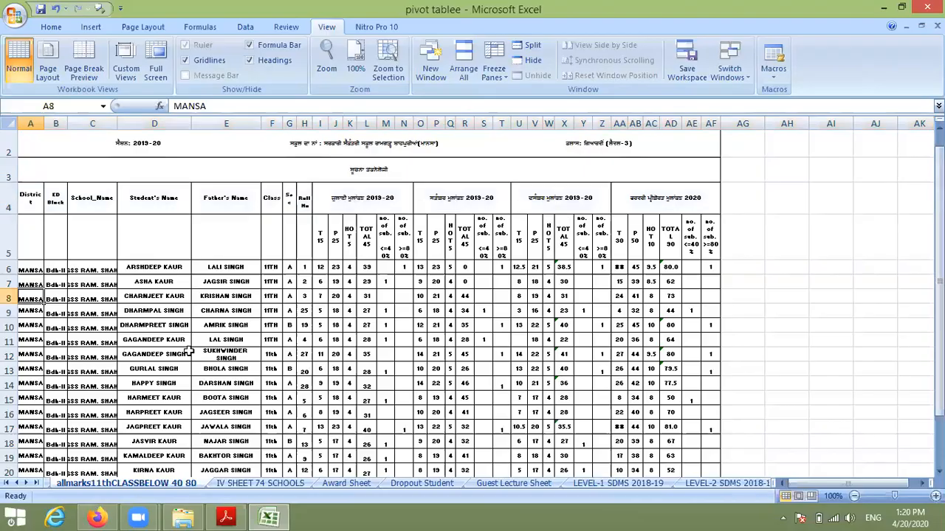
key("Down")
key("Down")
key("Down")
key("Down")
key("Down")
key("Down")
key("Down")
key("Down")
key("Down")
key("Down")
key("Down")
key("Down")
key("Down")
key("Down")
key("Down")
key("Down")
key("Down")
key("Down")
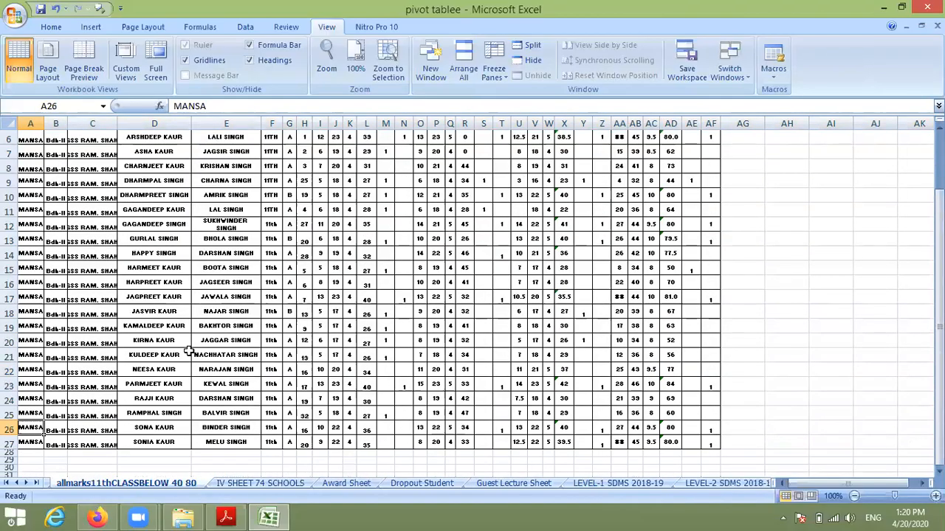
key("Up")
key("Up")
key("Up")
key("Up")
key("Up")
key("Up")
key("Up")
key("Up")
key("Up")
key("Up")
key("Up")
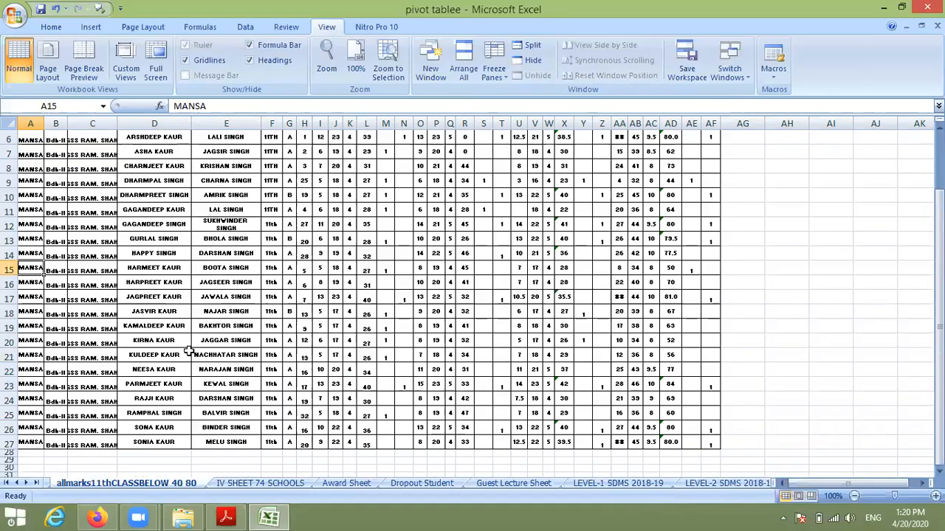
key("Up")
key("Up")
key("Up")
key("Up")
key("Up")
key("Up")
key("Up")
key("Up")
key("Up")
key("Up")
key("Up")
key("Up")
key("Up")
key("Up")
left_click(10, 224)
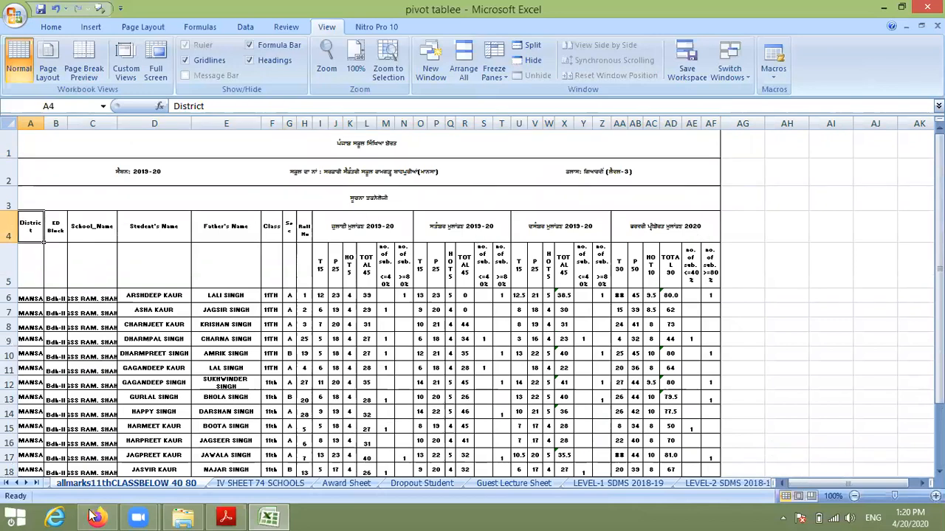
Move down column A from A4 past the last student rows and return to A1, examining how the unfrozen header rows scroll.
key("Down")
key("Down")
key("Down")
key("Down")
key("Down")
key("Down")
key("Down")
key("Down")
key("Down")
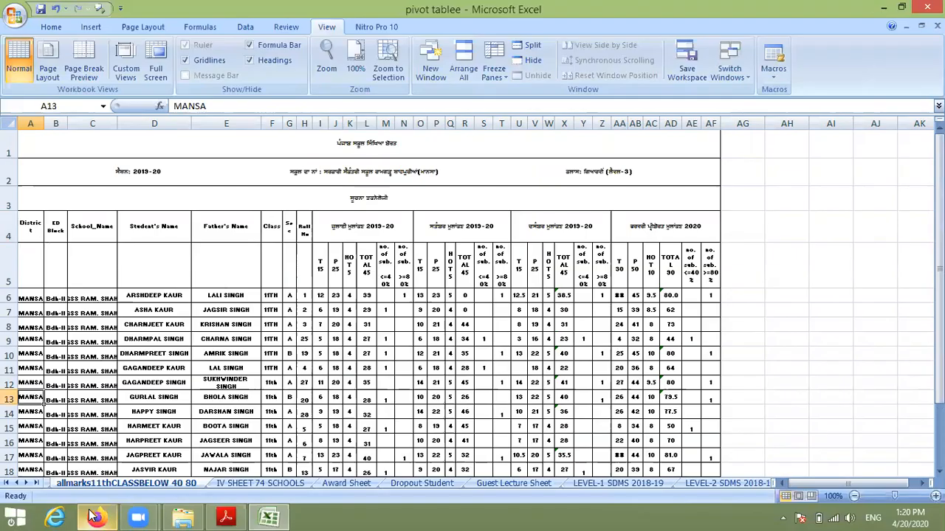
key("Down")
key("Down")
key("Down")
key("Down")
key("Down")
key("Down")
key("Down")
key("Down")
key("Down")
key("Down")
key("Down")
key("Down")
key("Down")
key("Down")
key("Down")
key("Down")
key("Down")
key("Up")
key("Up")
key("Up")
key("Up")
key("Up")
key("Up")
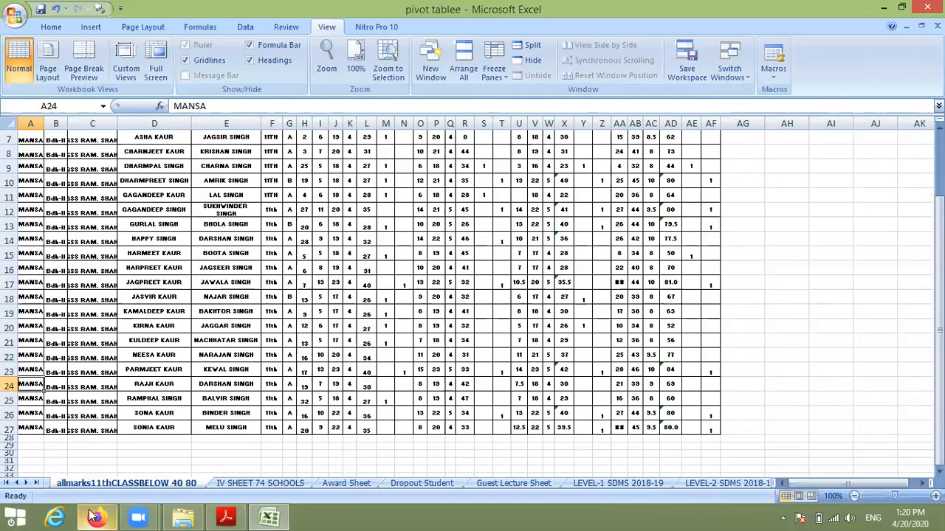
key("ctrl+Home")
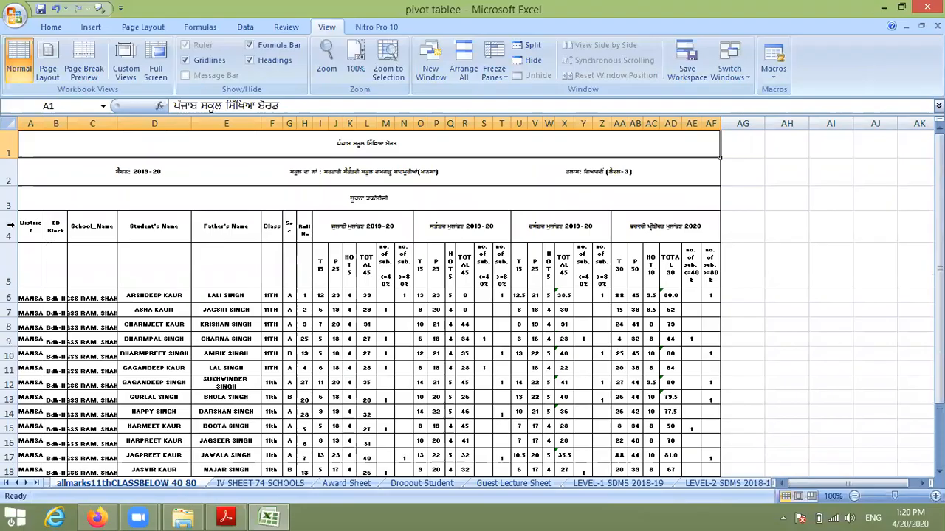
Freeze the panes at row 4 so the three title rows above it are locked.
left_click(11, 225)
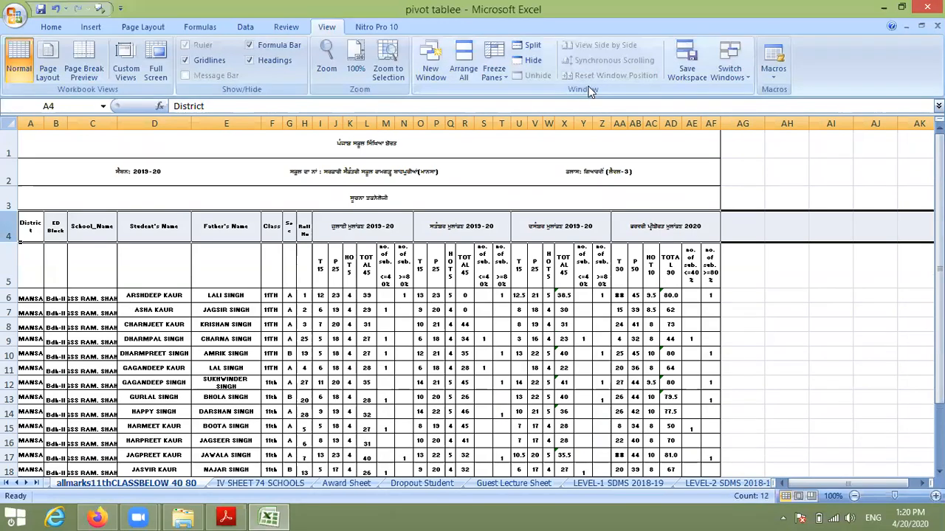
left_click(502, 77)
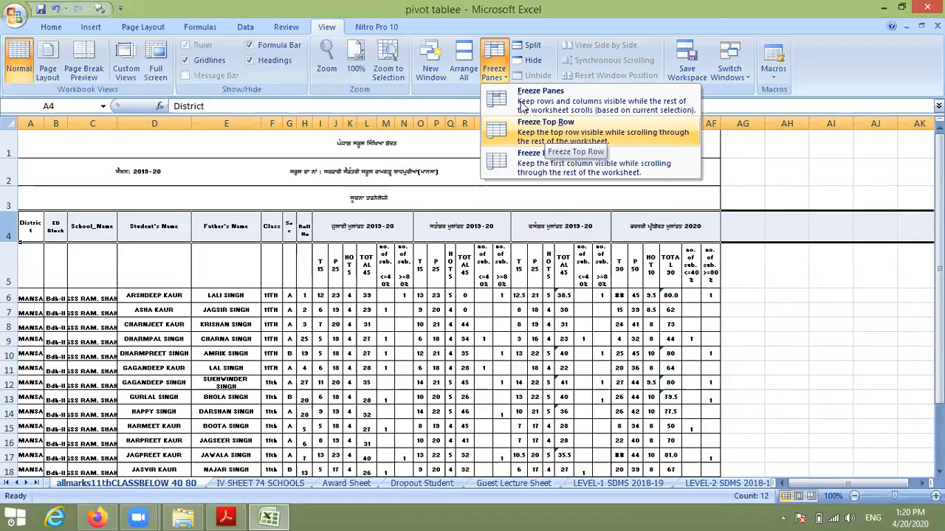
left_click(521, 100)
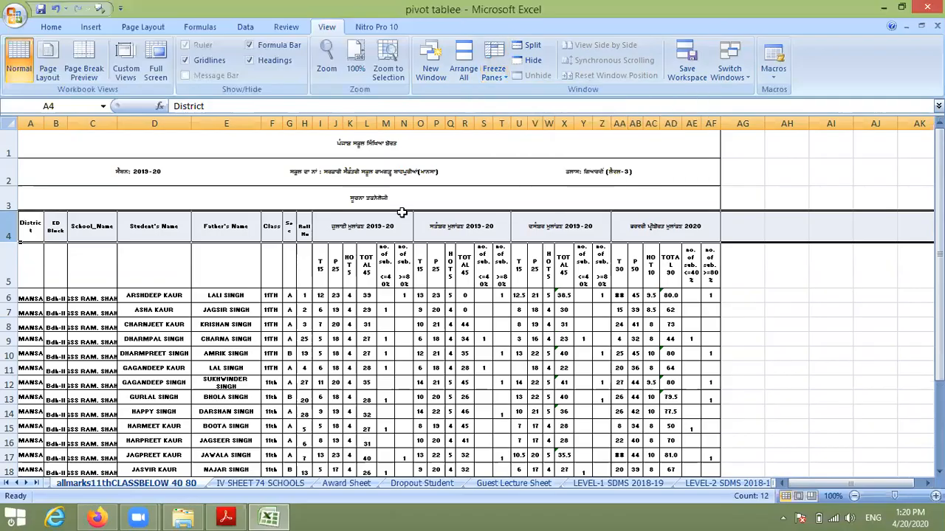
Move down column A through the student rows and return to A1, checking how the panes frozen above row 4 behave.
key("Down")
key("Down")
key("Down")
key("Down")
key("Down")
key("Down")
key("Down")
key("Down")
key("Down")
key("Down")
key("Down")
key("Down")
key("Down")
key("Down")
key("Down")
key("Down")
key("Up")
key("Up")
key("Up")
key("ctrl+Home")
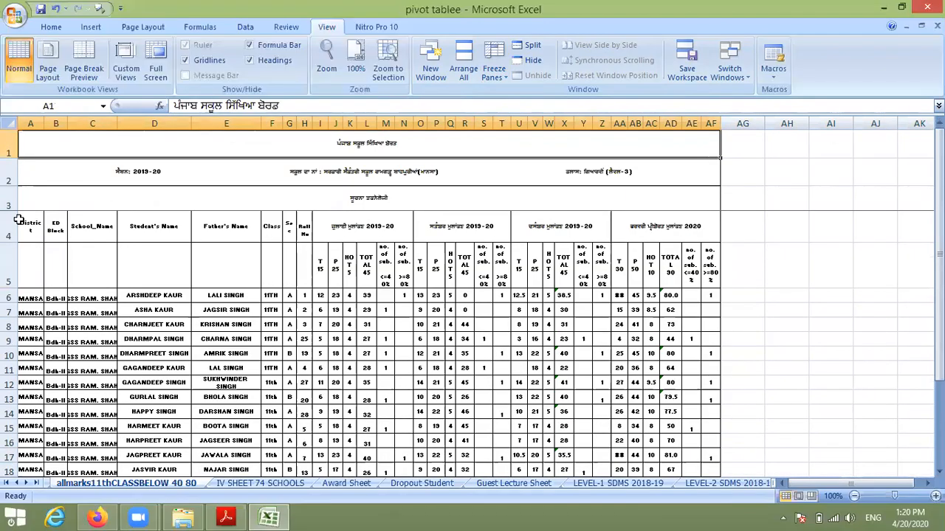
Apply Freeze Top Row to the marks sheet.
left_click(9, 235)
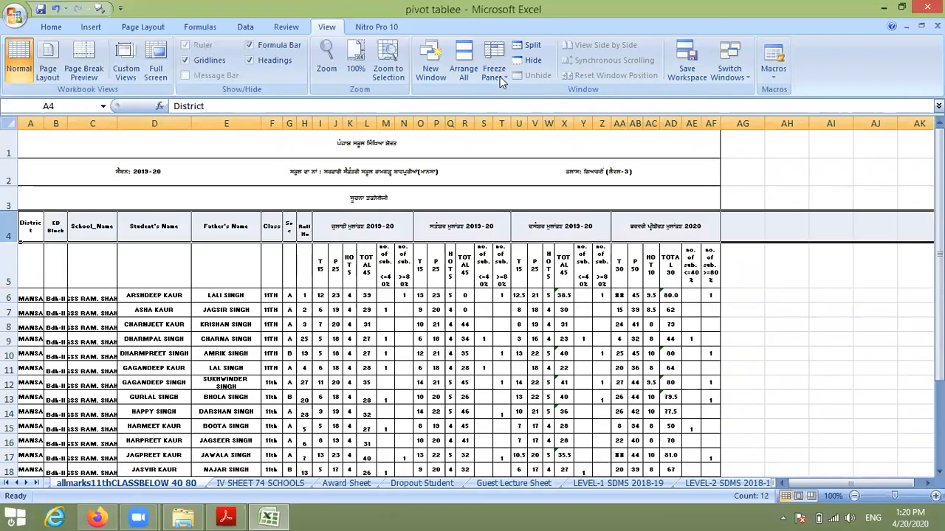
left_click(500, 77)
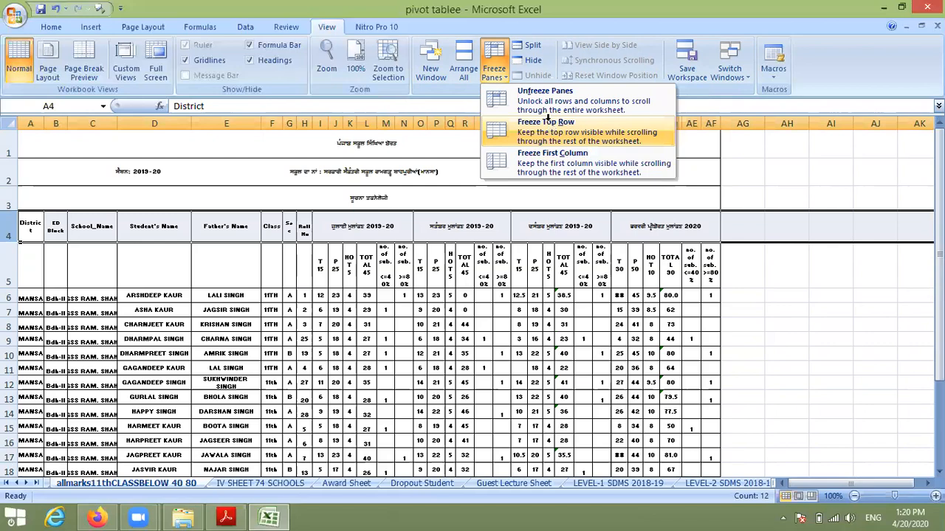
left_click(555, 123)
Move down column A beyond the last student row, up and down again, and return to A1, examining the frozen top row.
key("Down")
key("Down")
key("Down")
key("Down")
key("Down")
key("Down")
key("Down")
key("Down")
key("Down")
key("Down")
key("Down")
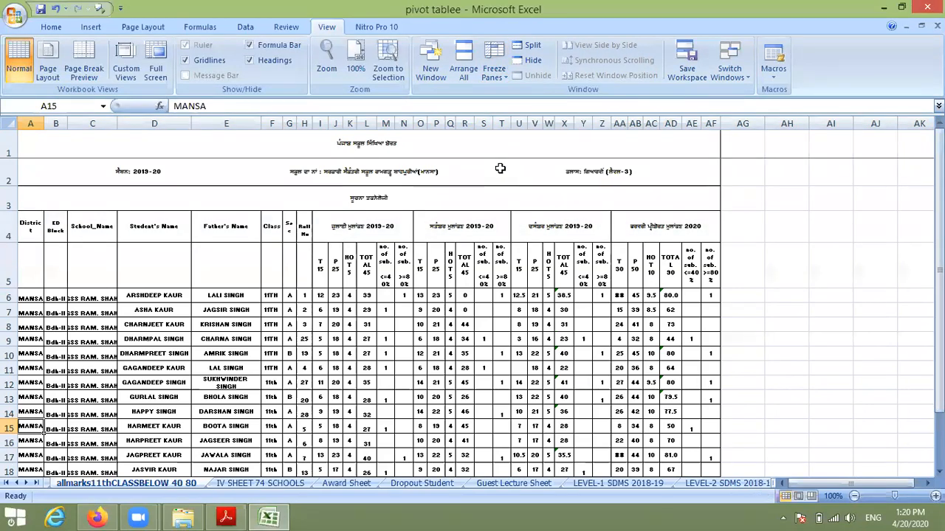
key("Down")
key("Down")
key("Down")
key("Down")
key("Down")
key("Down")
key("Down")
key("Down")
key("Down")
key("Down")
key("Down")
key("Down")
key("Down")
key("Down")
key("Down")
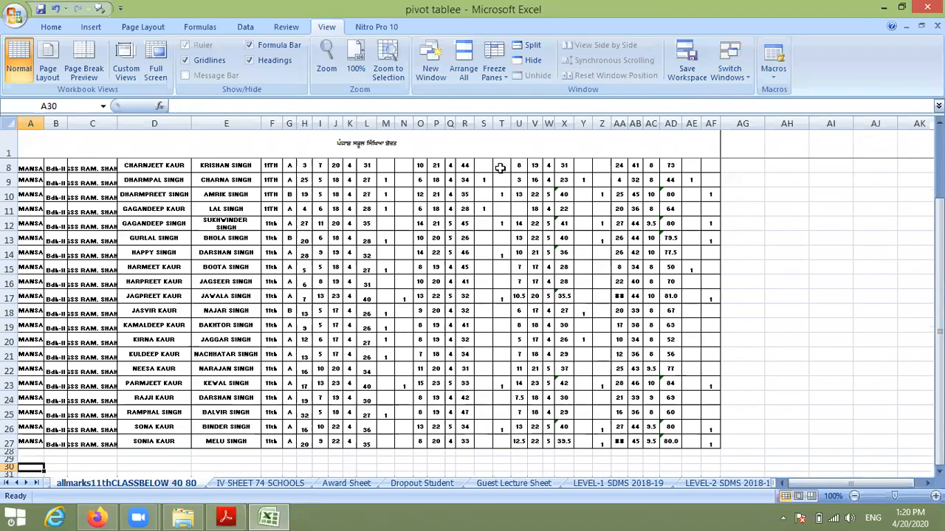
key("Down")
key("Down")
key("Down")
key("Down")
key("Down")
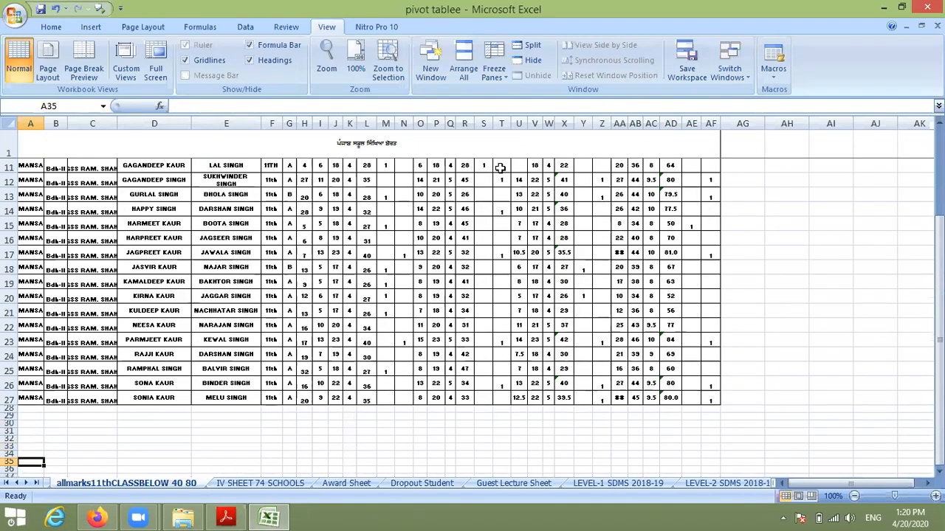
key("Down")
key("Down")
key("Up")
key("Up")
key("Up")
key("Up")
key("Up")
key("Up")
key("Up")
key("Up")
key("Up")
key("Up")
key("Up")
key("Up")
key("Up")
key("Up")
key("Up")
key("Up")
key("Up")
key("Up")
key("Up")
key("Up")
key("Up")
key("Up")
key("Up")
key("Down")
key("Down")
key("Down")
key("Down")
key("Down")
key("Down")
key("Down")
key("Down")
key("Down")
key("Down")
key("Down")
key("Down")
key("Down")
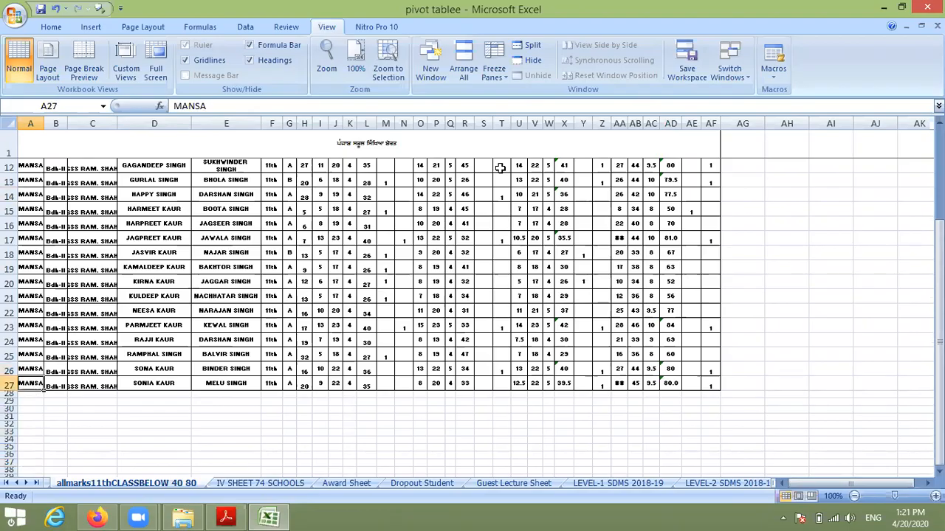
key("ctrl+Home")
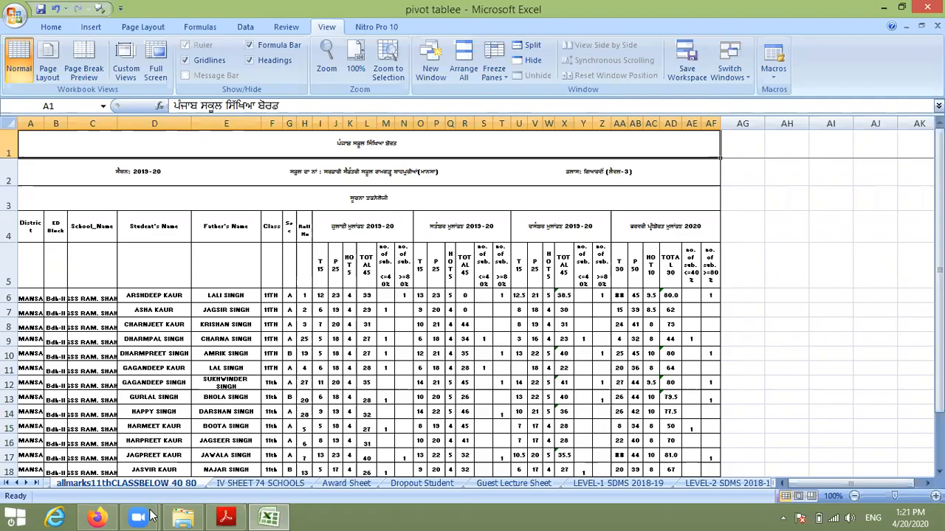
Move down column A from A1 to A38, checking once more how row 1 behaves while the student rows scroll.
key("Down")
key("Down")
key("Down")
key("Down")
key("Down")
key("Down")
key("Down")
key("Down")
key("Down")
key("Down")
key("Down")
key("Down")
key("Down")
key("Down")
key("Down")
key("Down")
key("Down")
key("Down")
key("Down")
key("Down")
key("Down")
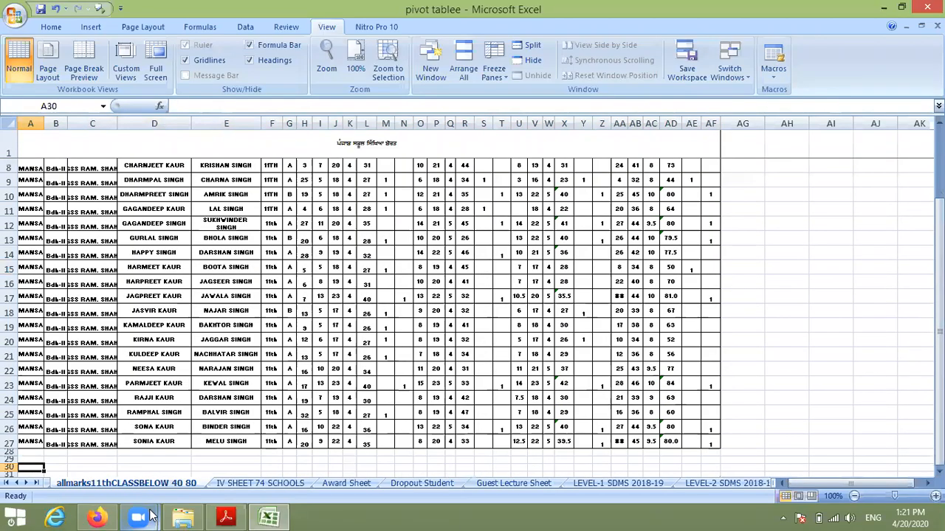
key("Down")
key("Down")
key("Down")
key("Down")
key("Down")
key("Down")
key("Down")
key("Down")
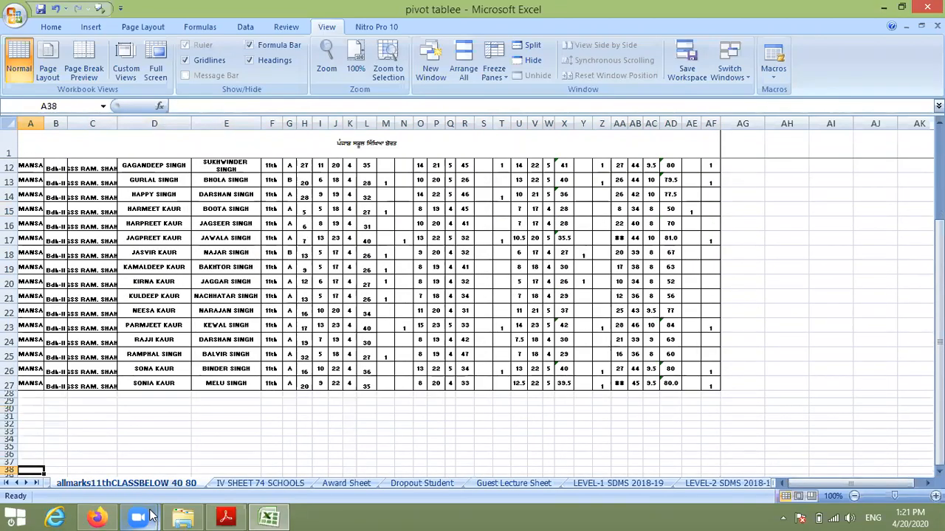
Move back up column A from A38 to A1, examining the frozen top row as the student rows scroll.
key("Up")
key("Up")
key("Up")
key("Up")
key("Up")
key("Up")
key("Up")
key("Up")
key("Up")
key("Up")
key("Up")
key("Up")
key("Up")
key("Up")
key("Up")
key("Up")
key("Up")
key("Up")
key("Up")
key("Up")
key("Up")
key("Up")
key("Up")
key("Up")
key("Up")
key("Up")
key("Up")
key("Up")
key("Up")
key("Up")
key("Up")
key("Up")
key("Up")
key("Up")
key("Up")
key("Up")
key("Up")
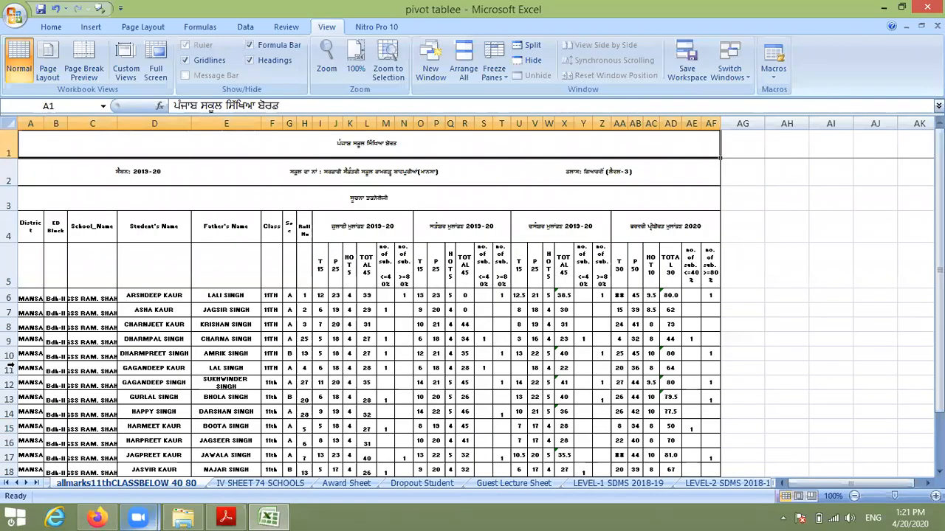
Select column A and apply Freeze First Column to the marks sheet.
left_click(31, 120)
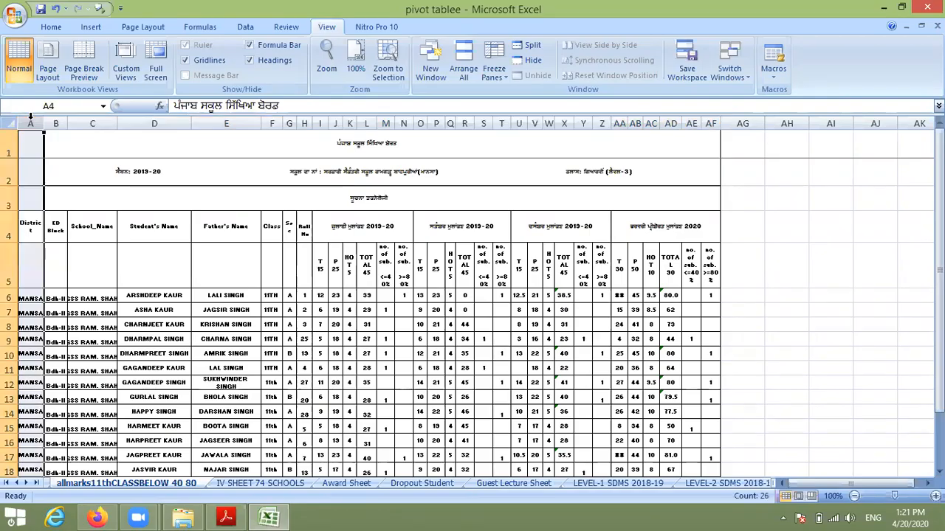
left_click(495, 68)
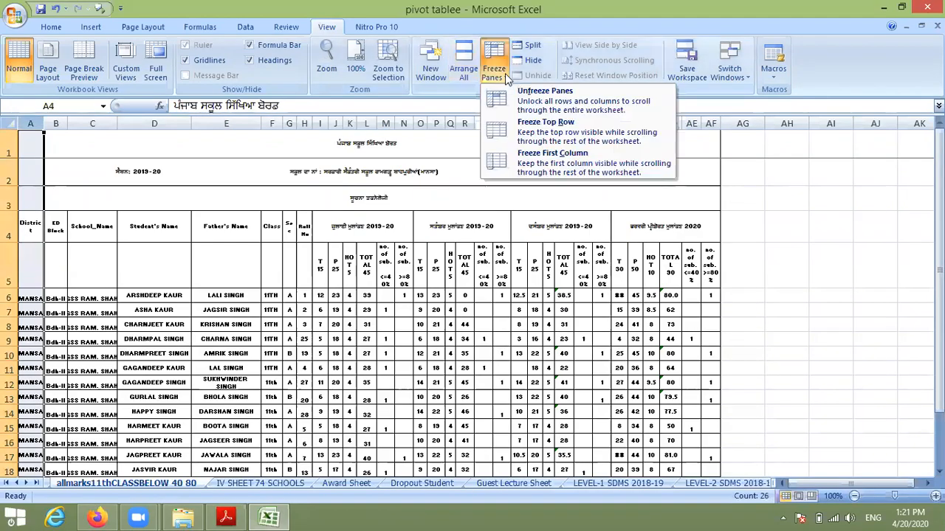
left_click(550, 168)
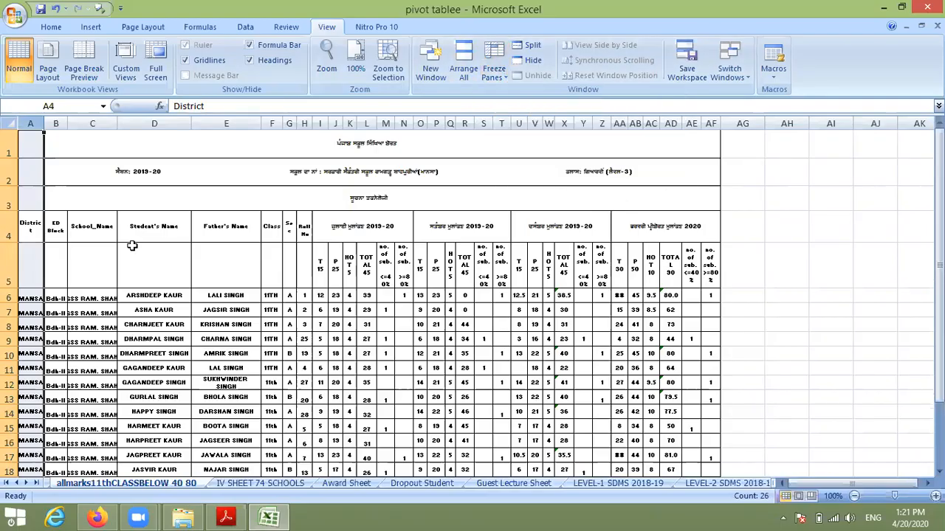
Move along row 1 from A1 to BM1 and return to A1, checking how frozen column A behaves.
key("ctrl+Home")
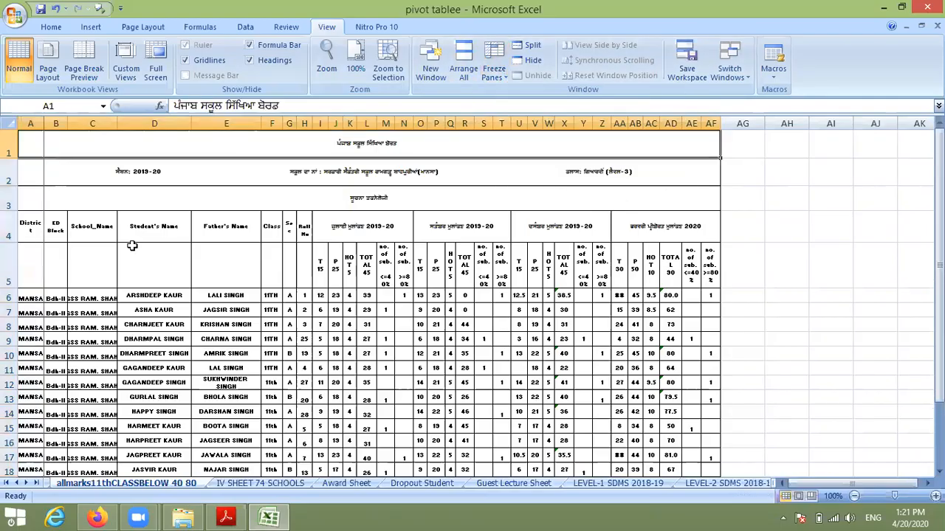
key("Right")
key("Right")
key("Right")
key("Right")
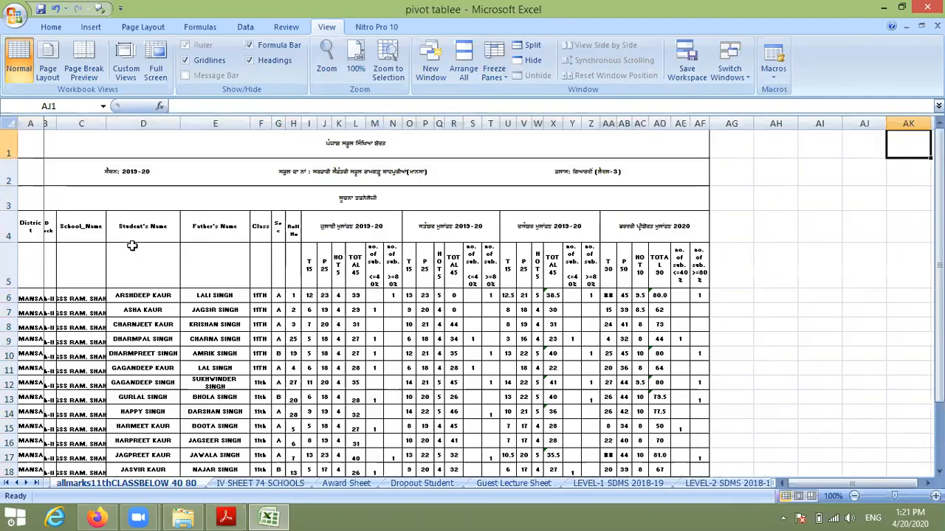
key("Right")
key("Right")
key("Right")
key("Right")
key("Right")
key("Right")
key("Right")
key("Right")
key("Right")
key("Right")
key("Right")
key("Right")
key("Right")
key("Right")
key("Right")
key("Right")
key("Right")
key("Right")
key("Right")
key("Right")
key("Right")
key("Right")
key("Right")
key("Right")
key("Right")
key("Right")
key("Right")
key("Right")
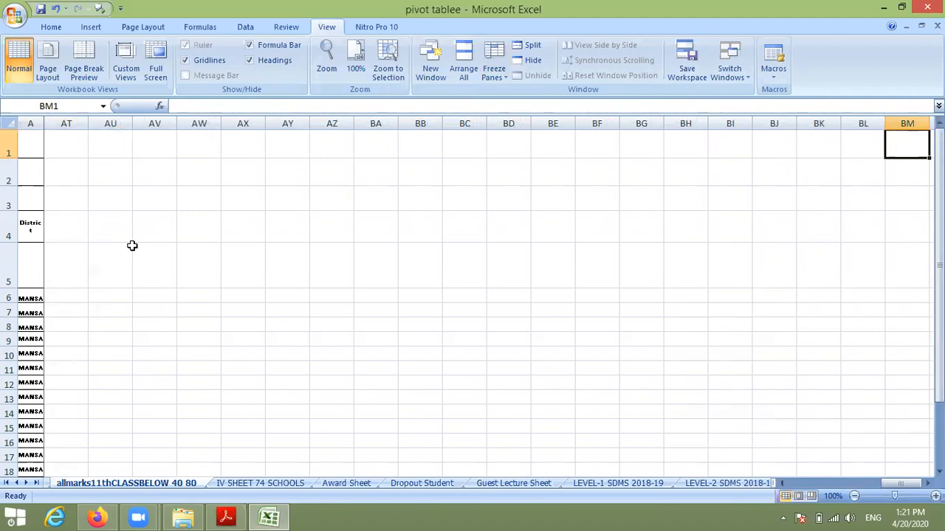
key("Left")
key("ctrl+Left")
key("ctrl+Left")
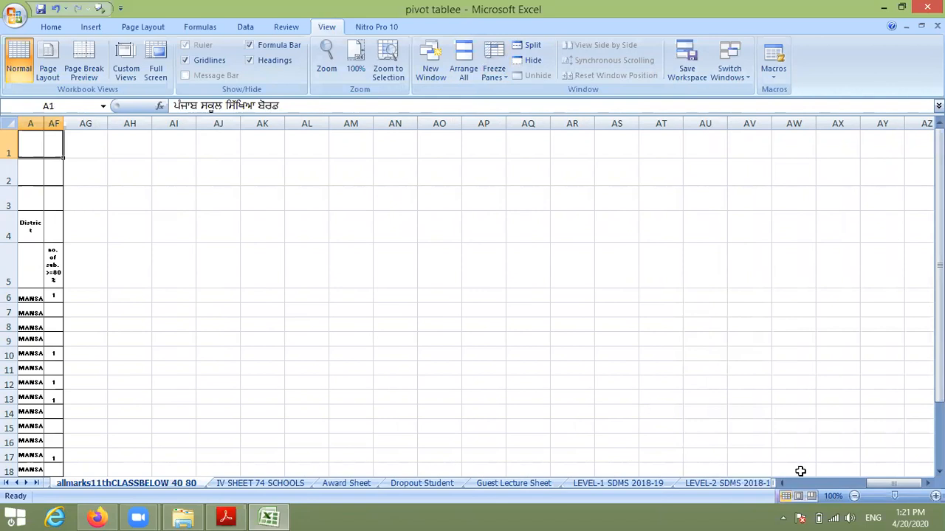
left_click(798, 483)
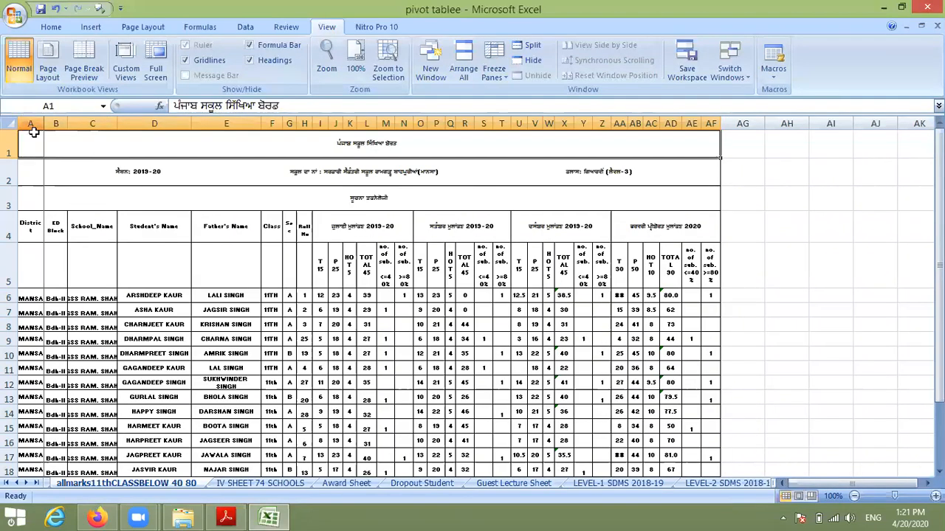
left_click(502, 74)
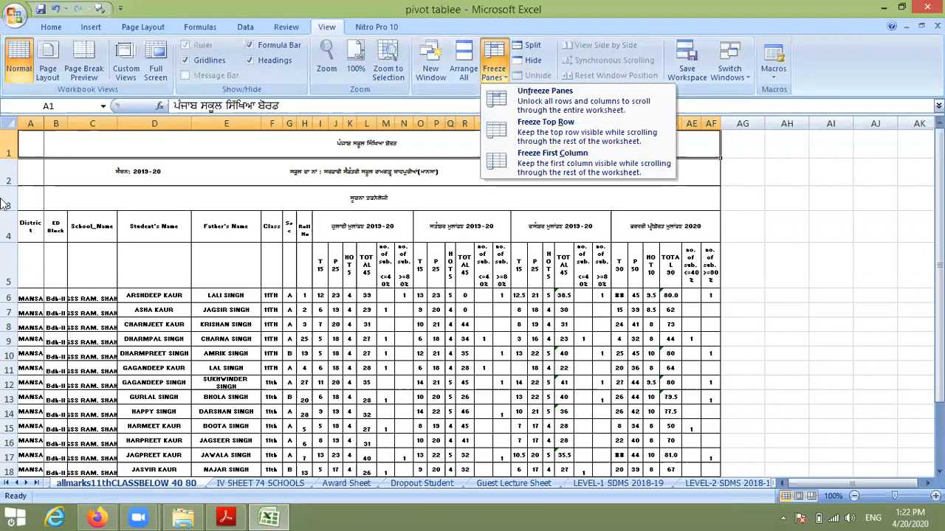
left_click(10, 223)
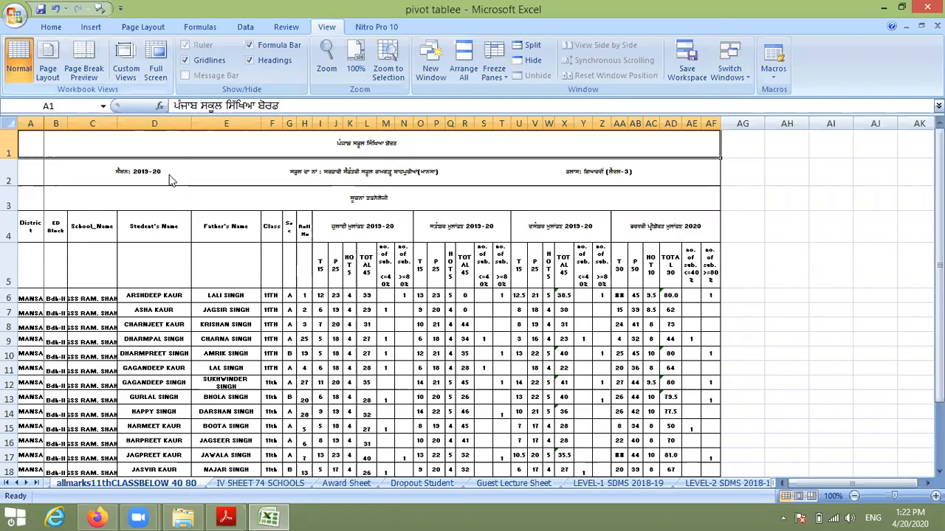
left_click(20, 68)
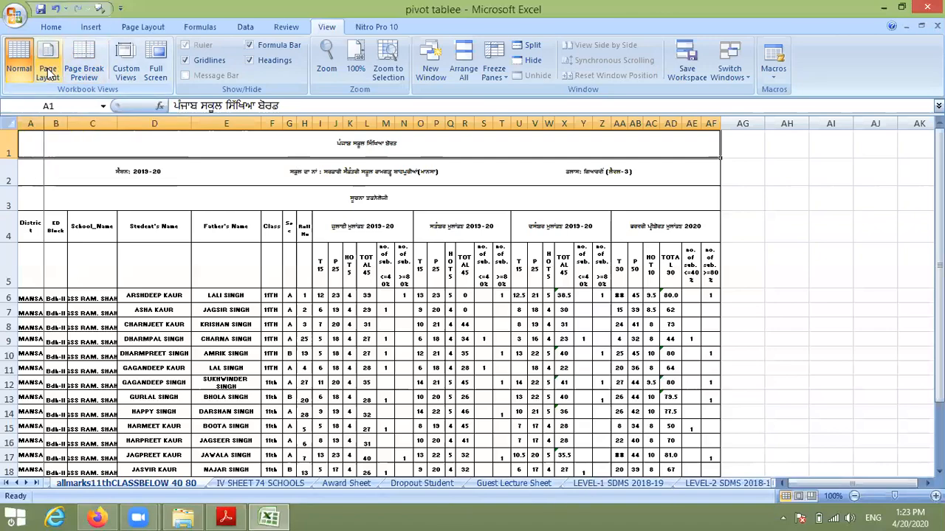
Open the LEVEL-2 SDMS 2018-19 sheet and move along row 4 out to AY4 and back to A4, examining the sheet's width.
left_click(729, 482)
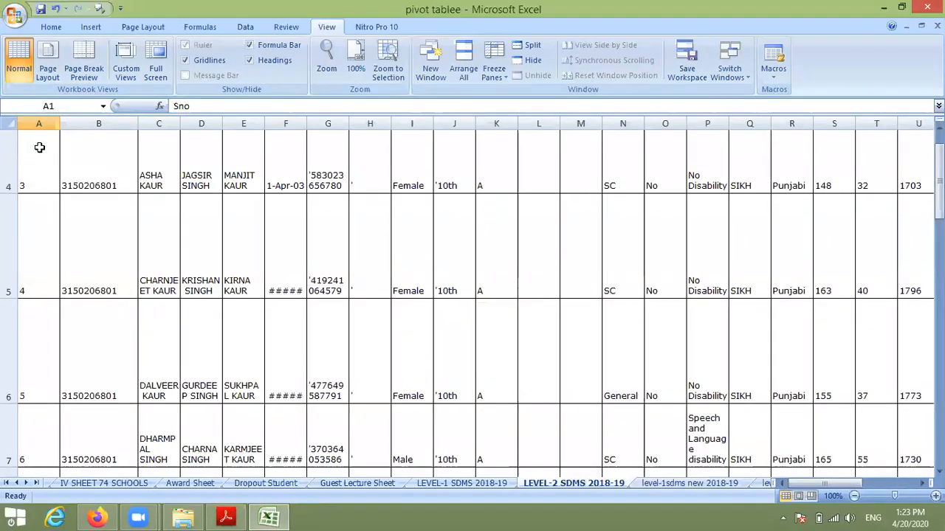
left_click(82, 157)
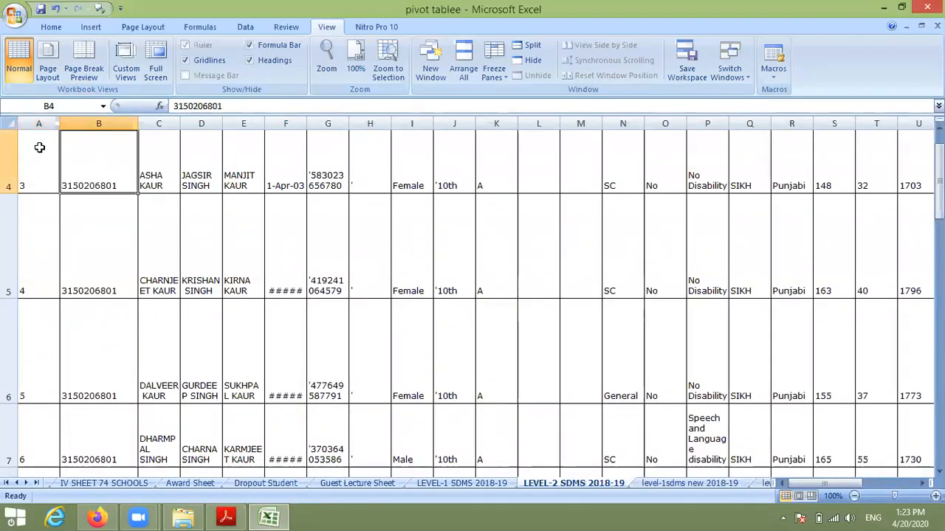
key("Right")
key("Right")
key("Right")
key("Right")
key("Right")
key("Right")
key("Right")
key("Right")
key("Right")
key("Right")
key("Right")
key("Right")
key("Right")
key("Right")
key("Right")
key("Right")
key("Right")
key("Right")
key("Right")
key("Right")
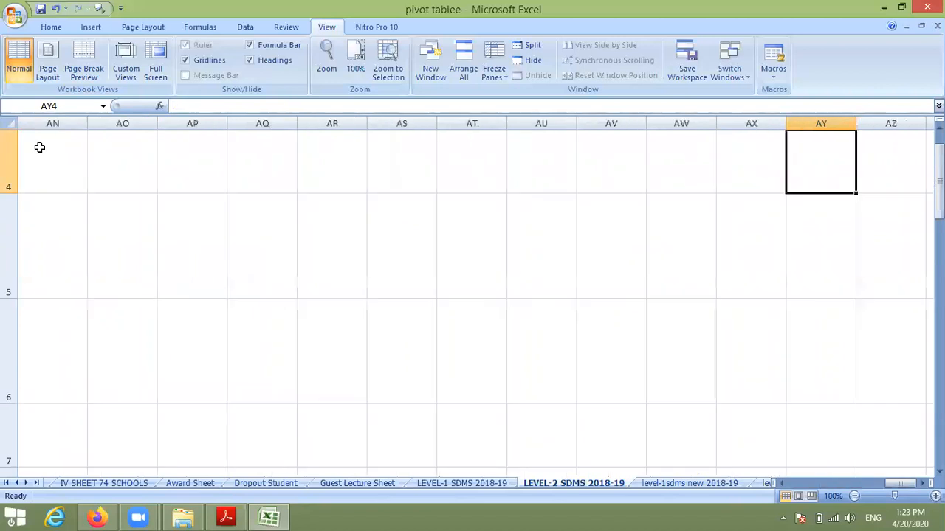
key("Left")
key("Left")
key("Left")
key("Left")
key("Left")
key("Left")
key("Left")
key("Left")
key("Left")
key("Left")
key("Left")
key("Left")
key("Left")
key("Left")
key("Left")
key("Left")
key("Left")
key("Left")
key("Left")
key("Left")
key("Left")
key("Left")
key("Left")
key("Left")
key("Left")
key("Left")
key("Left")
key("Left")
key("Left")
key("Left")
key("Left")
key("Left")
key("Left")
key("Left")
key("Left")
key("Left")
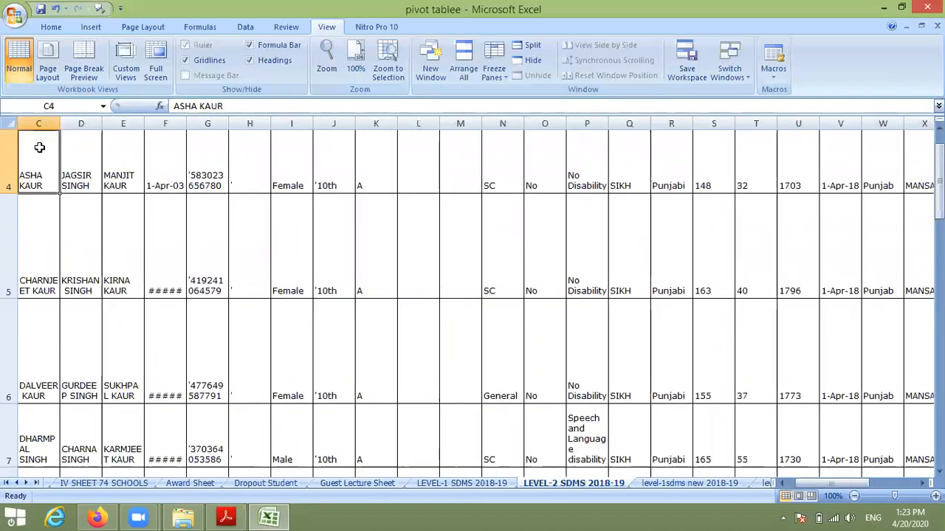
key("Left")
key("Left")
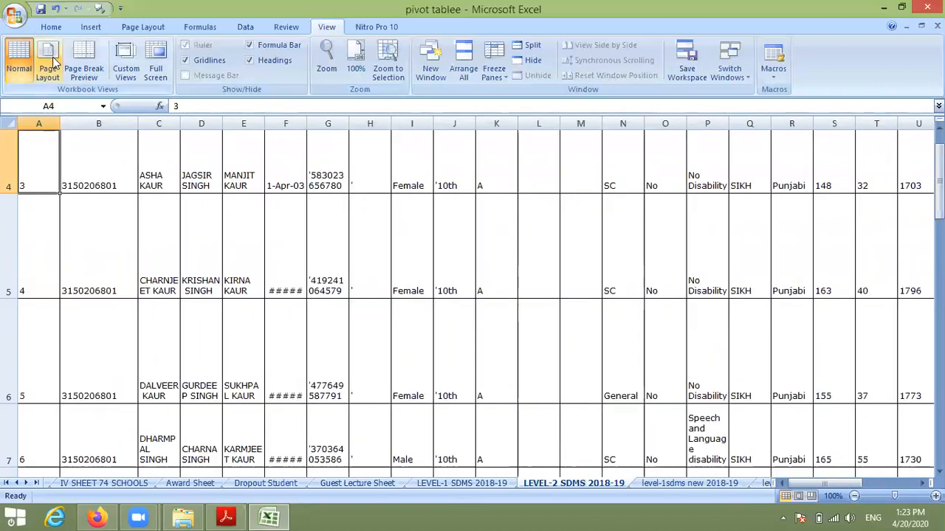
Show the LEVEL-2 SDMS 2018-19 sheet in Page Layout view and look across its pages.
left_click(52, 57)
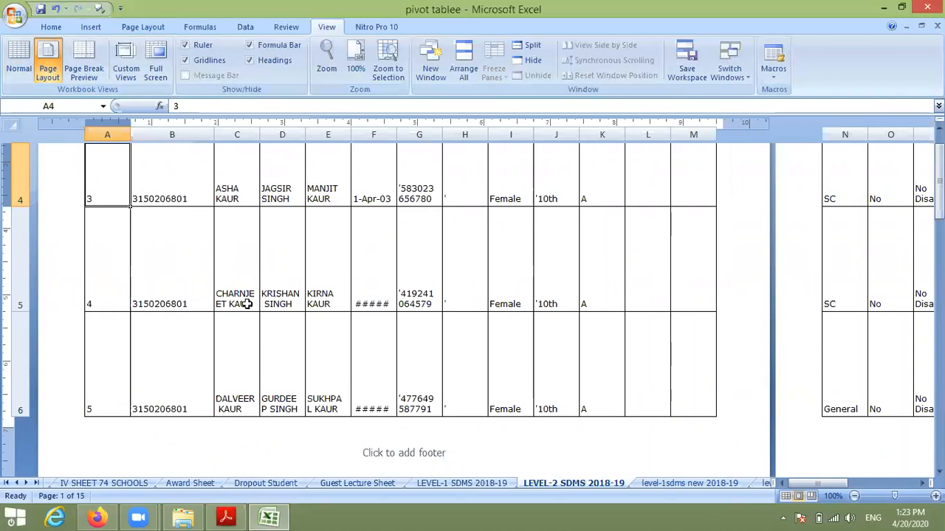
left_click_drag(831, 484, 847, 494)
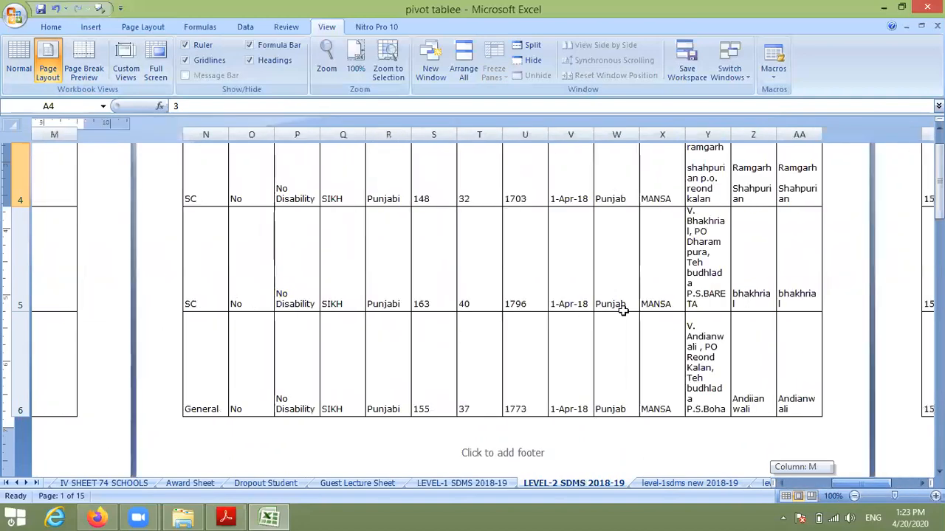
left_click_drag(881, 484, 670, 336)
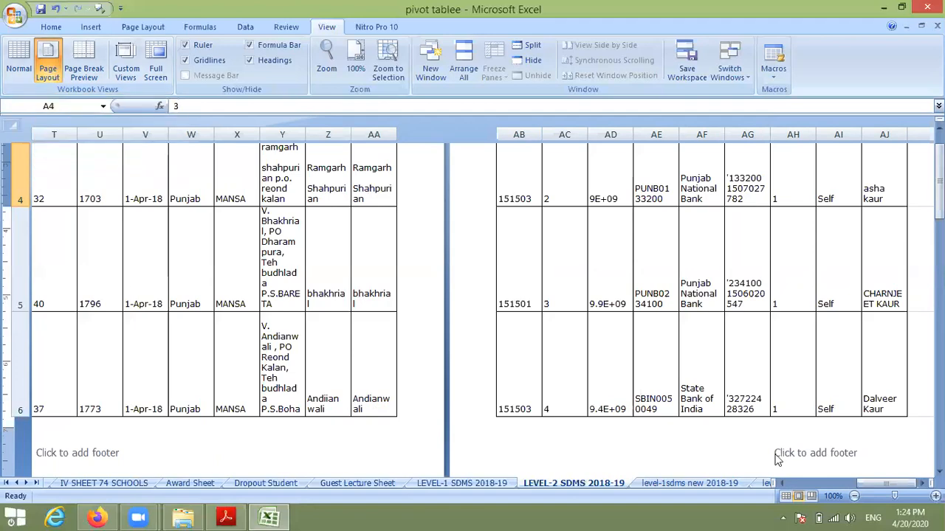
left_click(793, 480)
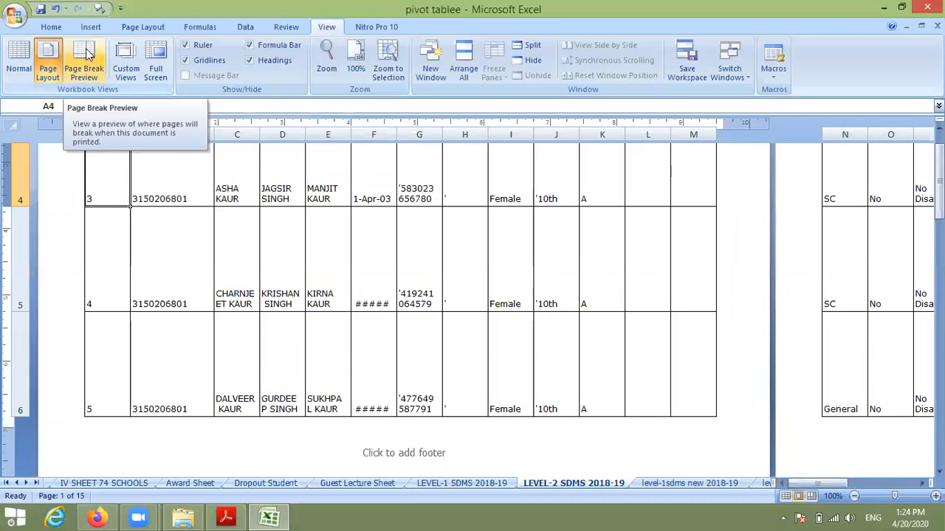
Switch to the LEVEL-1 SDMS 2018-19 sheet, display it in Page Break Preview and look over its page divisions.
left_click(470, 487)
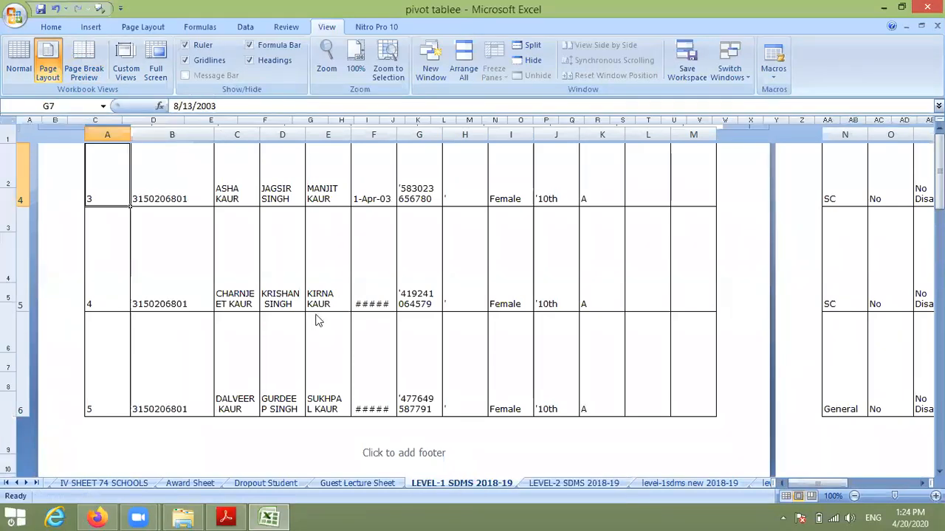
left_click(87, 59)
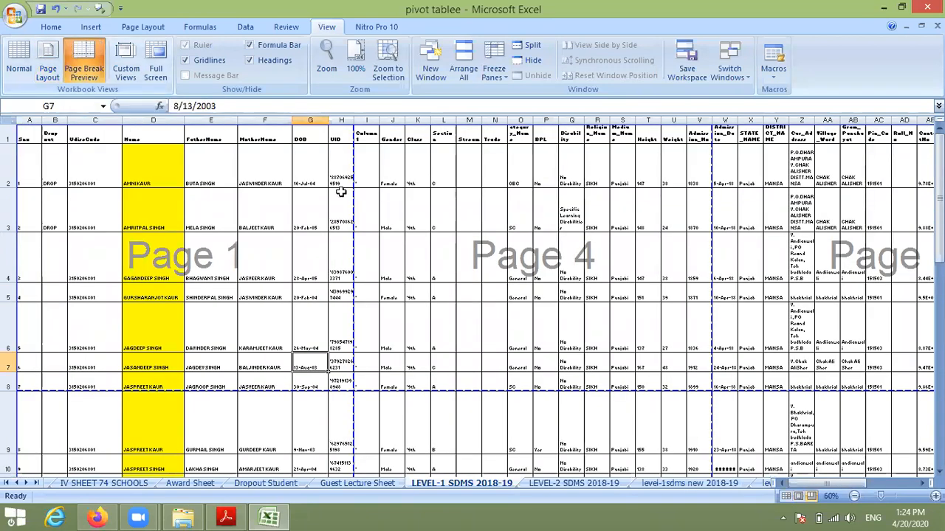
left_click_drag(939, 236, 904, 472)
mouse_move(939, 185)
left_mouse_down()
mouse_move(939, 243)
mouse_move(939, 187)
left_mouse_up()
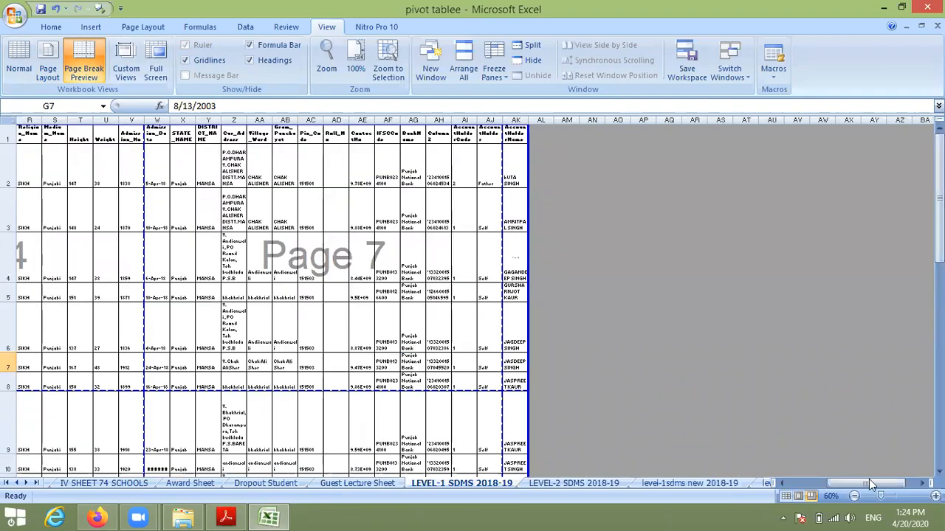
left_click_drag(871, 484, 789, 475)
left_click_drag(528, 395, 226, 255)
left_click(795, 483)
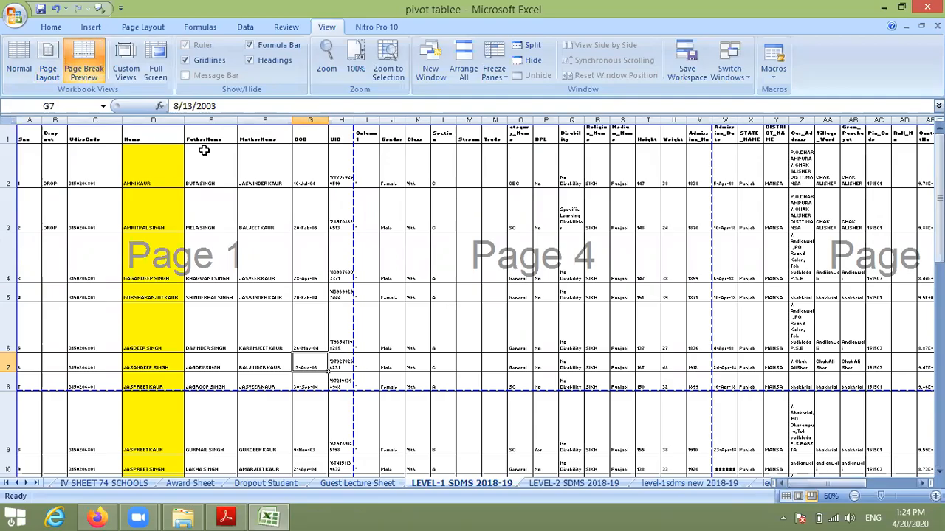
Move the print area's left boundary to the start of column G, excluding columns A through F from page 1.
left_click(132, 149)
key("Up")
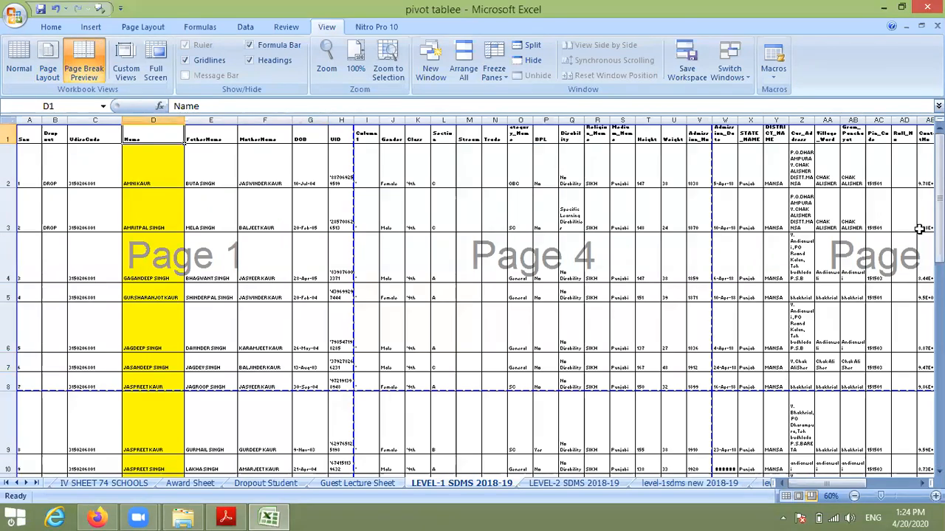
scroll(556, 154, "down", 4)
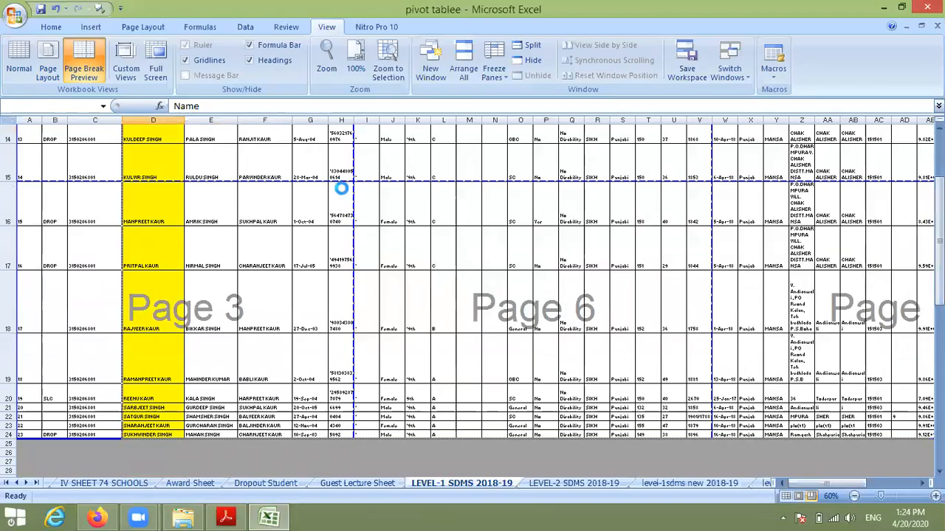
scroll(365, 349, "up", 4)
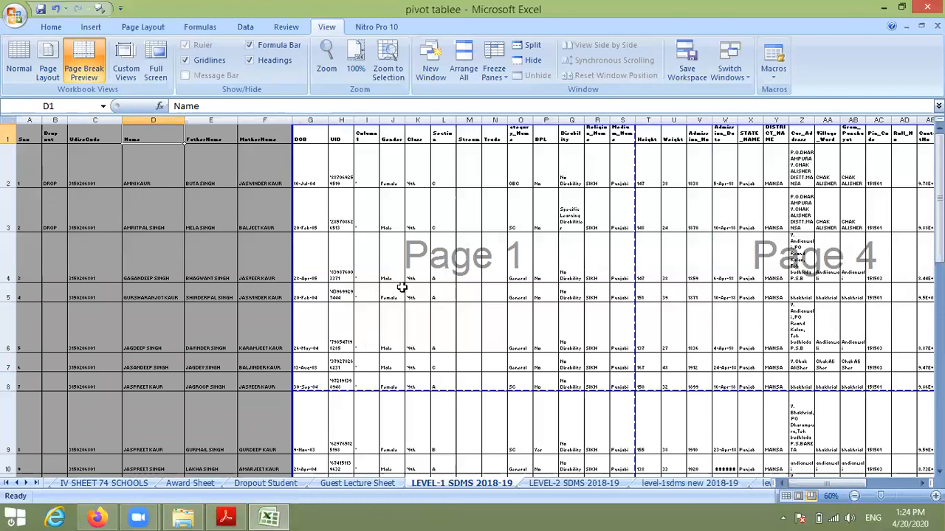
left_click(425, 283)
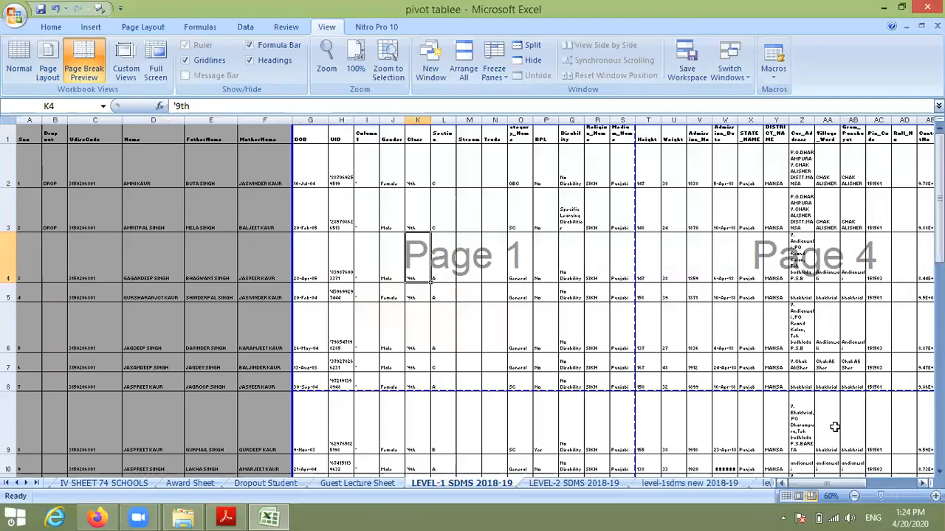
Look across the adjusted pages and compare a cell in the excluded Name column with one inside page 1.
scroll(574, 423, "right", 10)
left_click(795, 483)
left_click(177, 271)
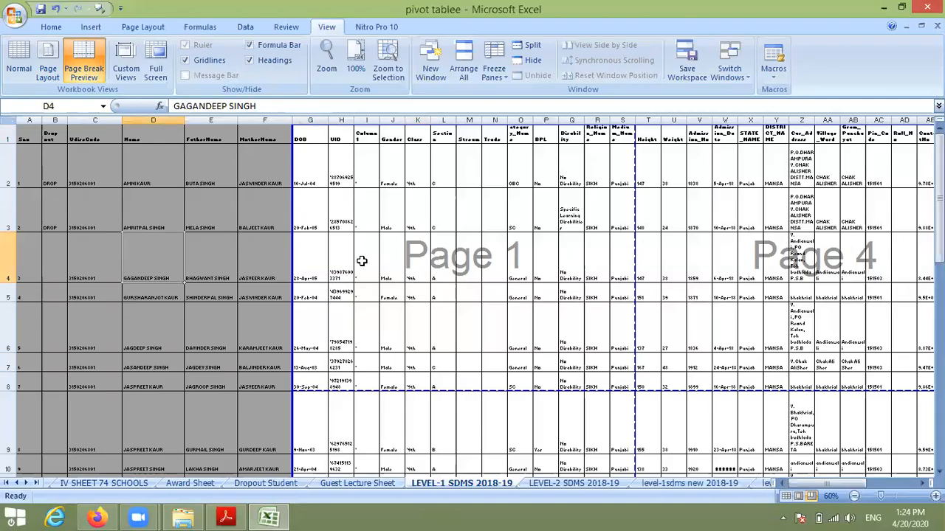
left_click(362, 260)
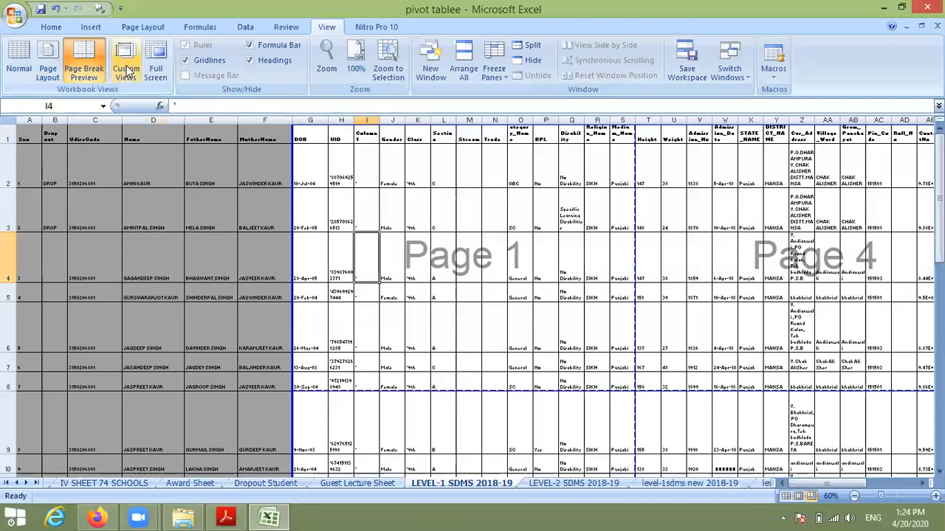
Save the LEVEL-1 SDMS 2018-19 sheet's current Page Break Preview as a custom view named s2.
left_click(382, 338)
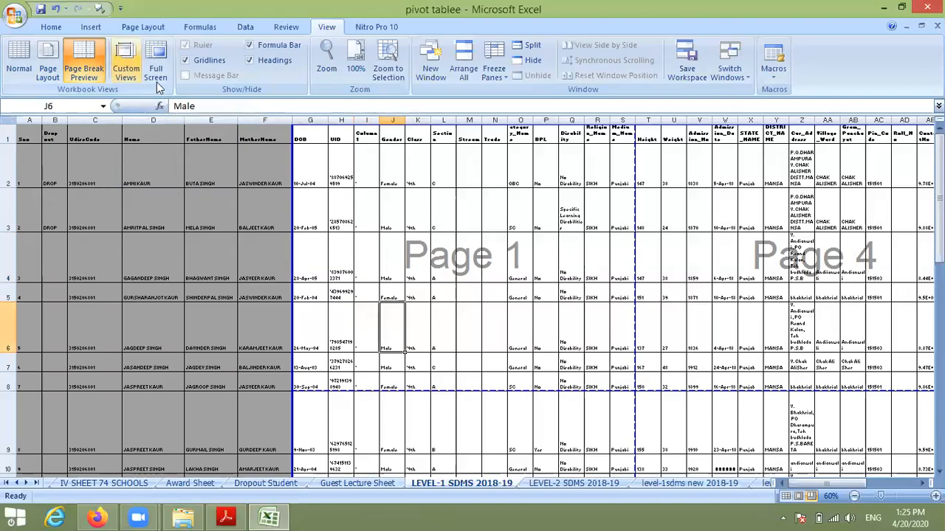
left_click(125, 66)
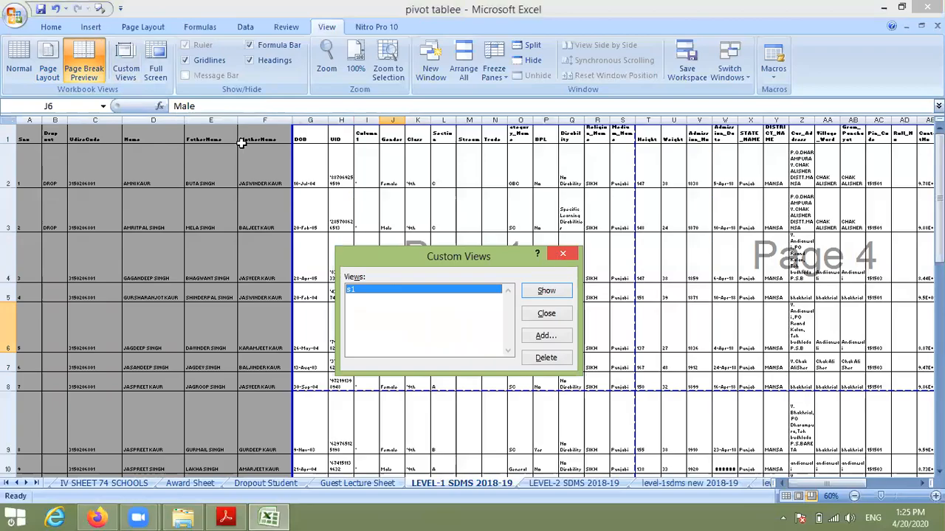
key("Escape")
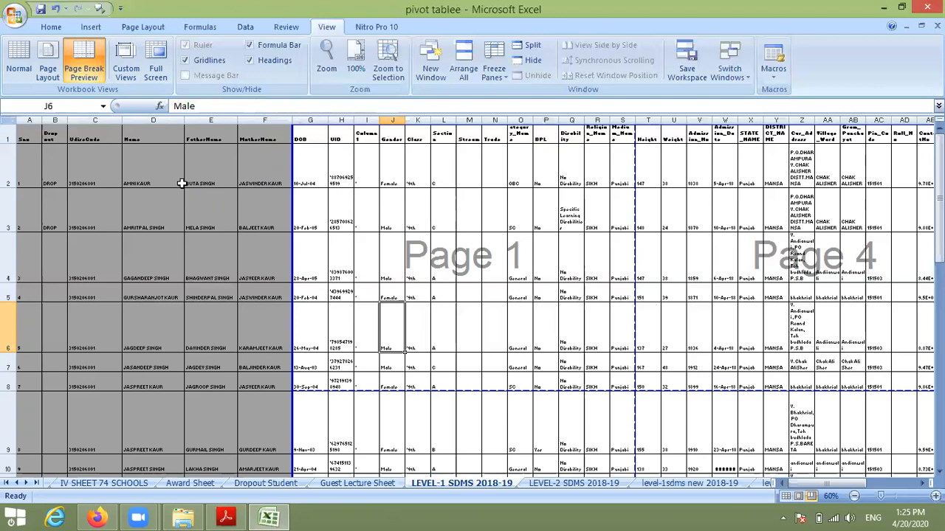
left_click(130, 71)
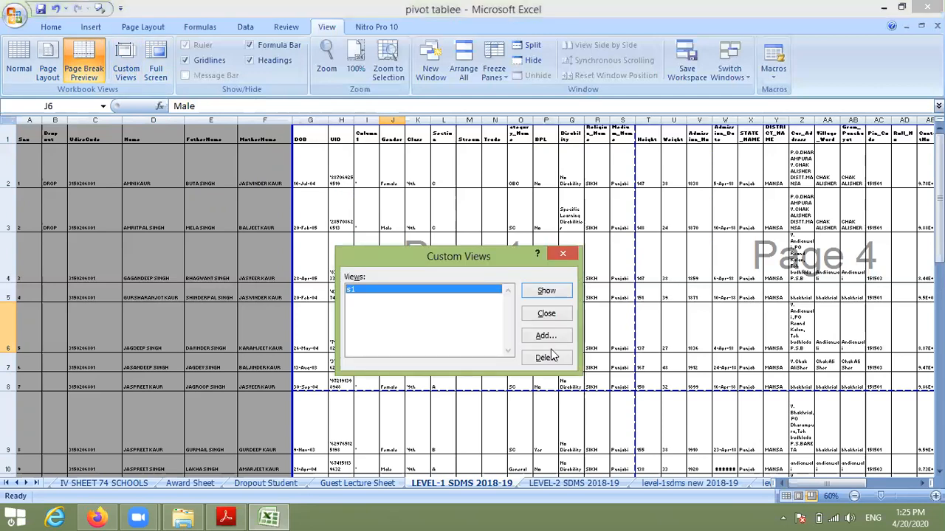
left_click(542, 335)
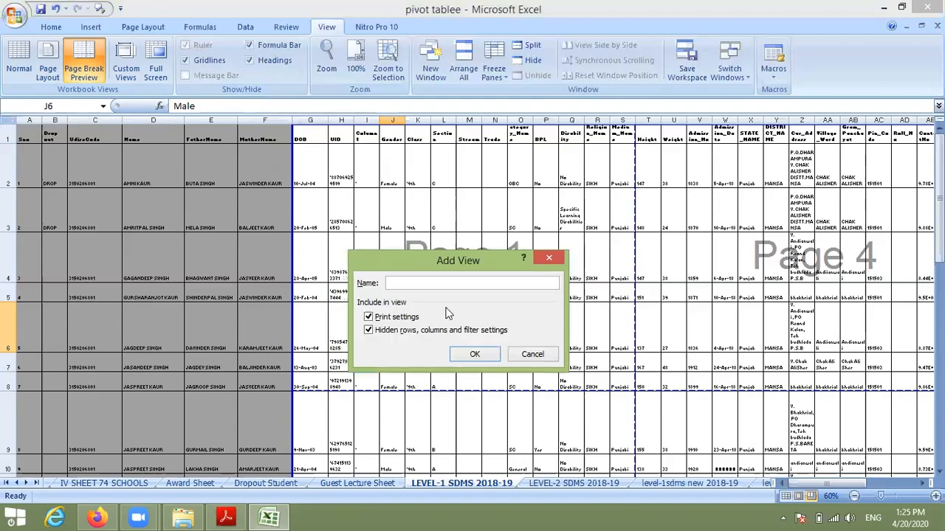
type("s2")
key("Return")
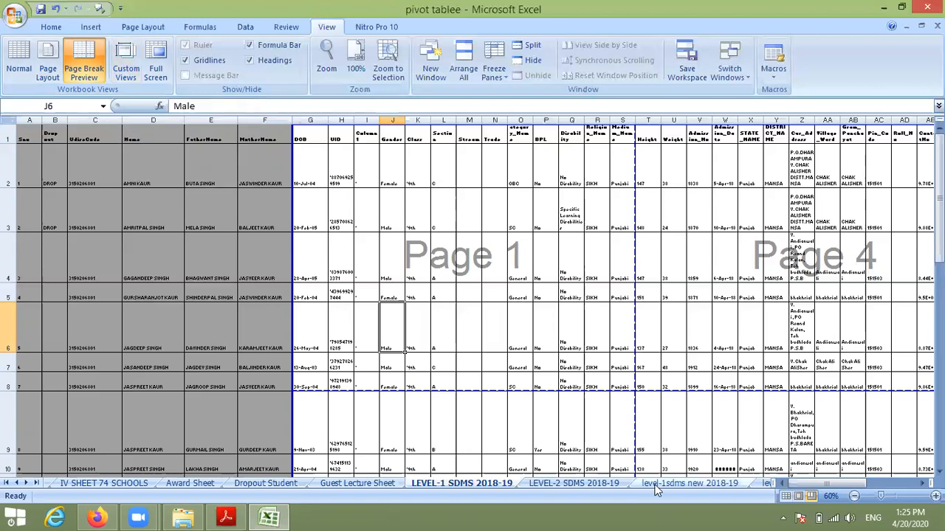
Switch to the Award Sheet and recall the custom view s2 from there.
left_click(196, 482)
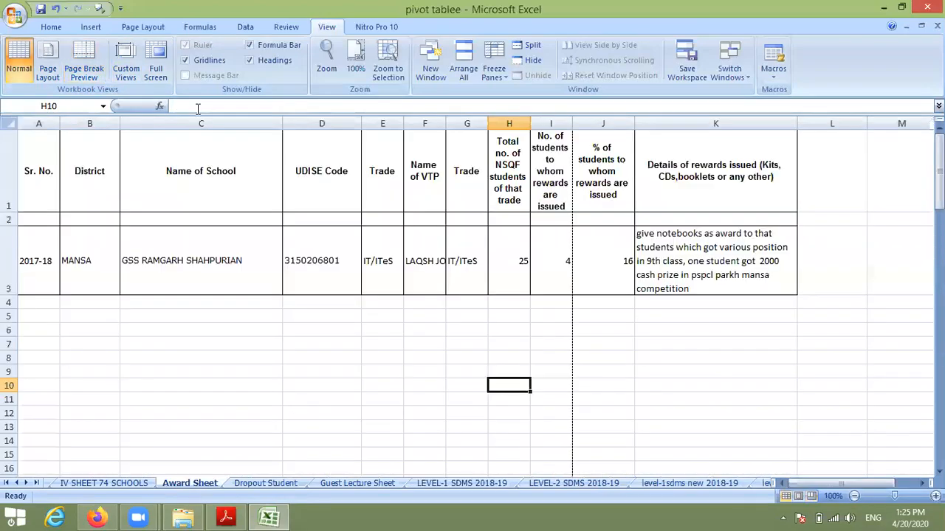
left_click(125, 62)
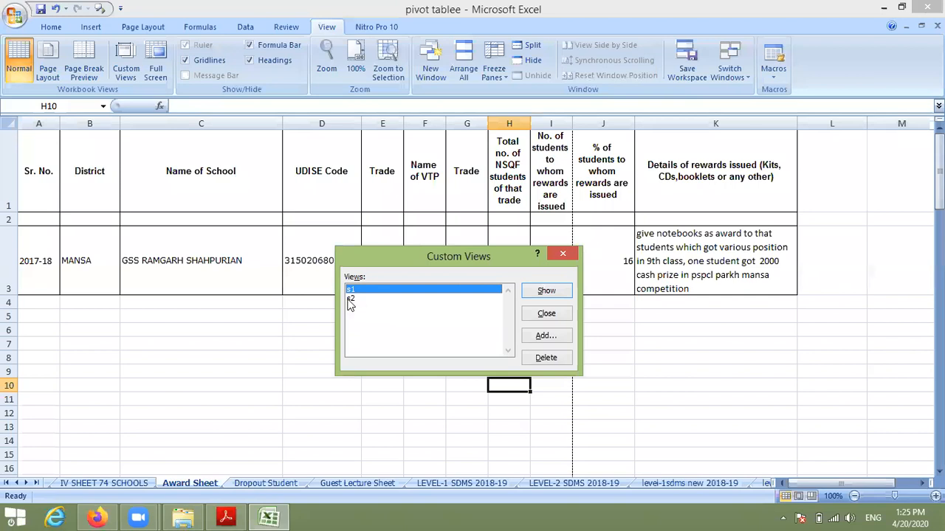
double_click(350, 300)
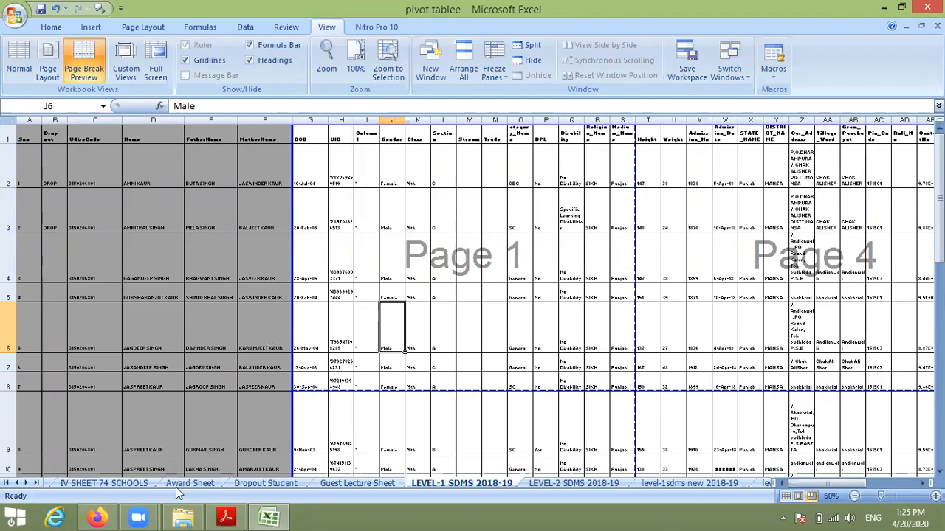
Go to the IV SHEET 74 SCHOOLS sheet and show the saved custom view s2 from it.
left_click(121, 484)
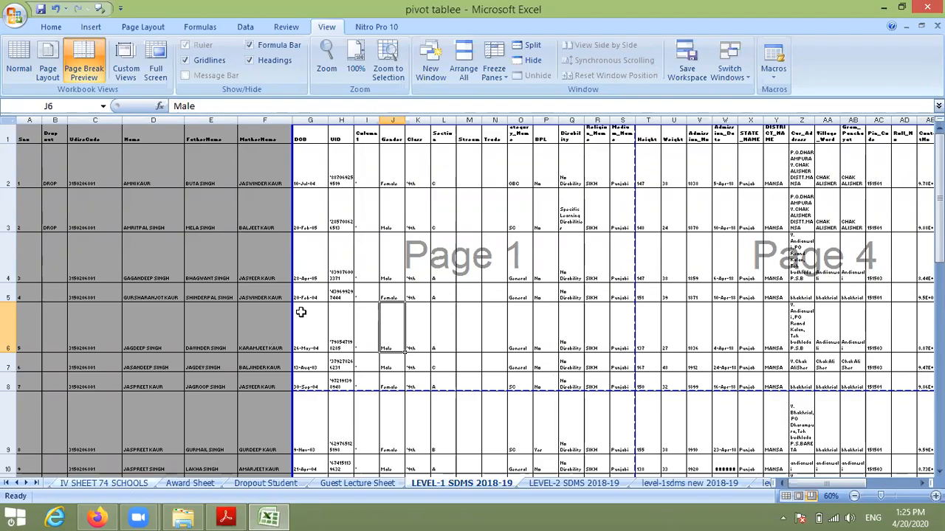
left_click(128, 58)
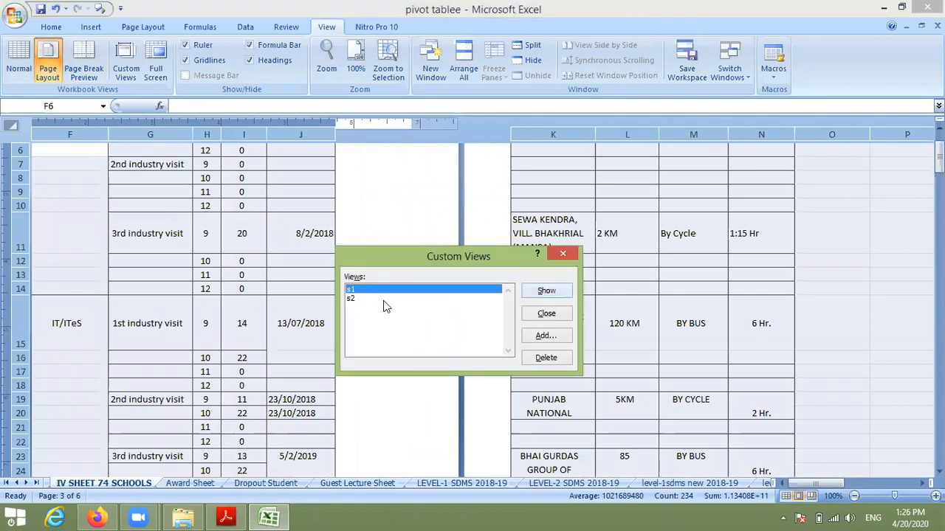
key("Down")
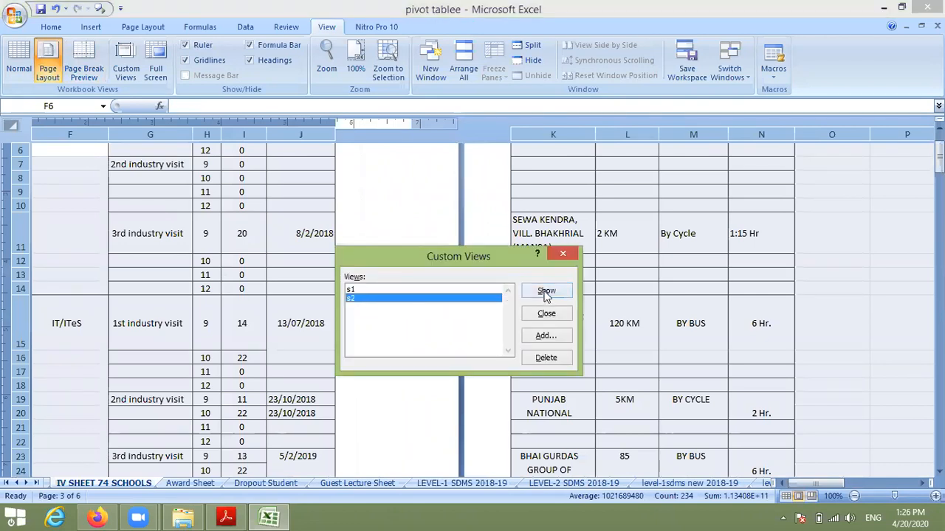
left_click(546, 292)
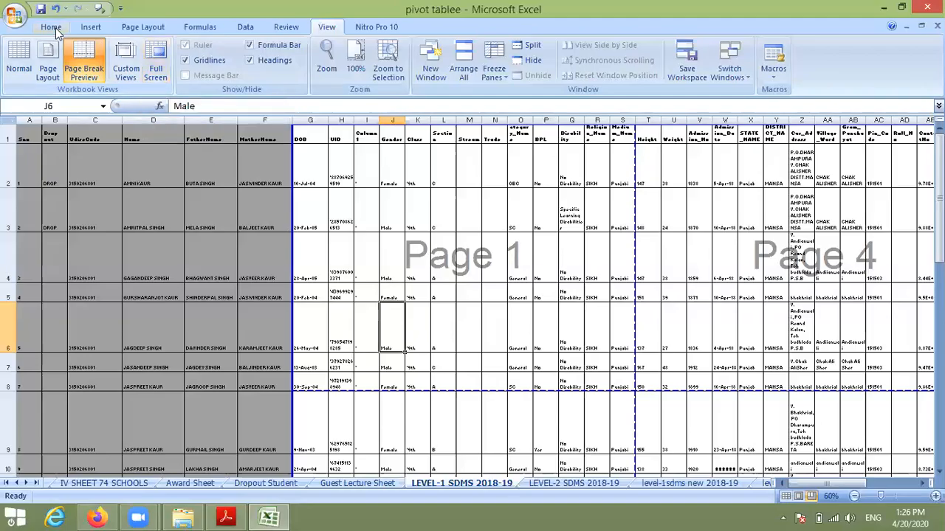
View the LEVEL-1 SDMS 2018-19 sheet in full screen and return to the regular window.
left_click(154, 53)
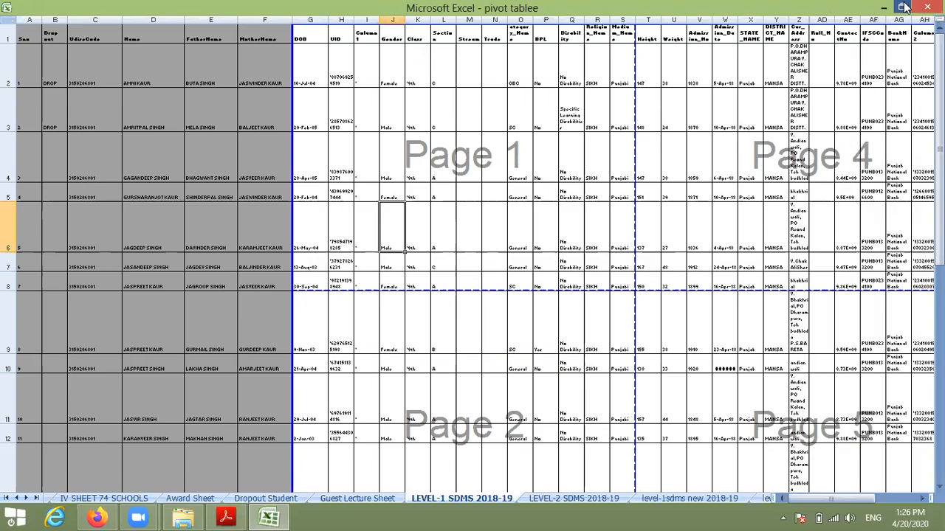
left_click(904, 8)
left_click(771, 116)
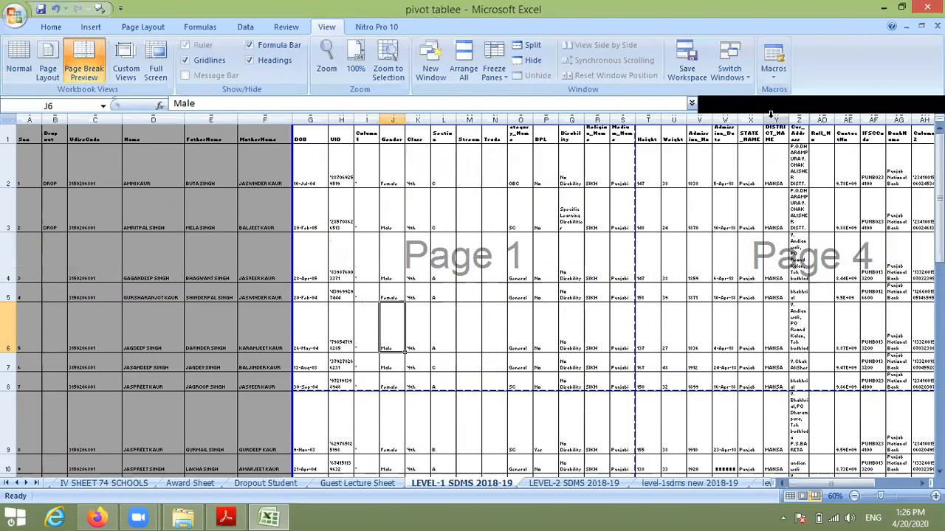
right_click(168, 7)
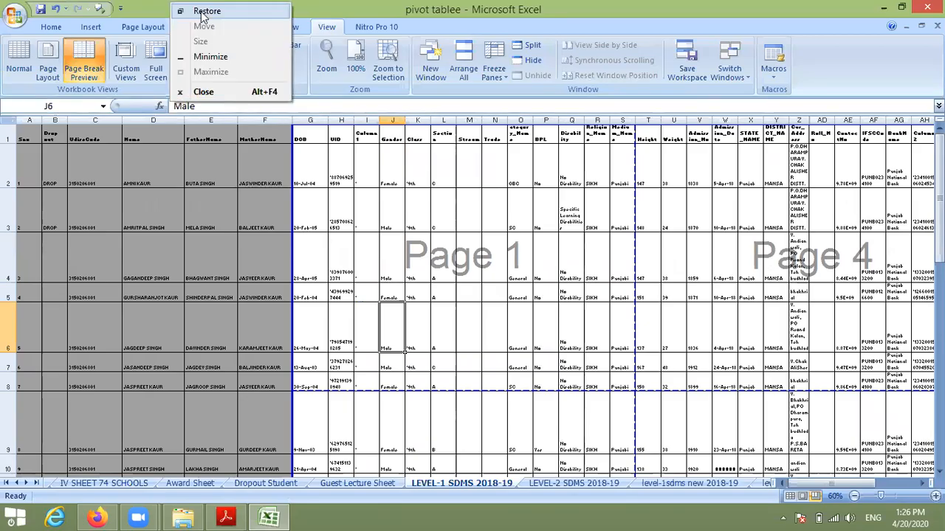
right_click(144, 7)
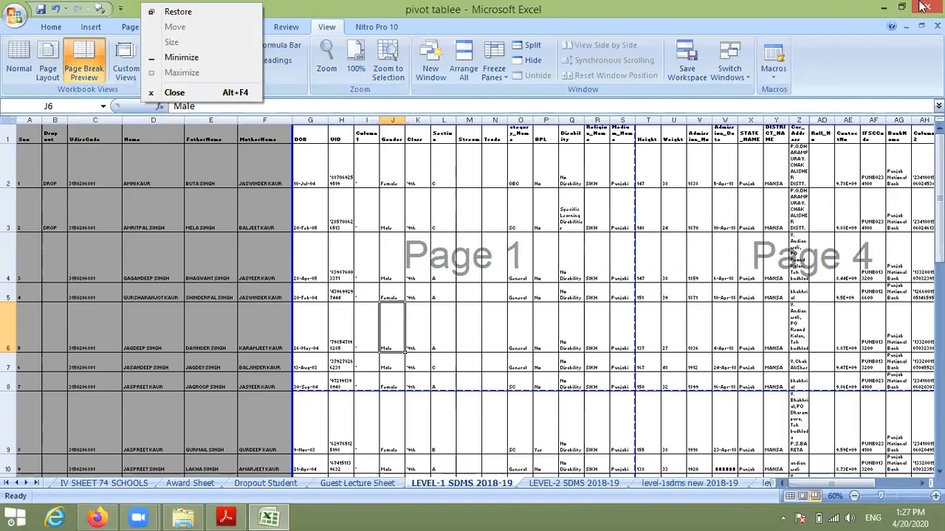
left_click(465, 234)
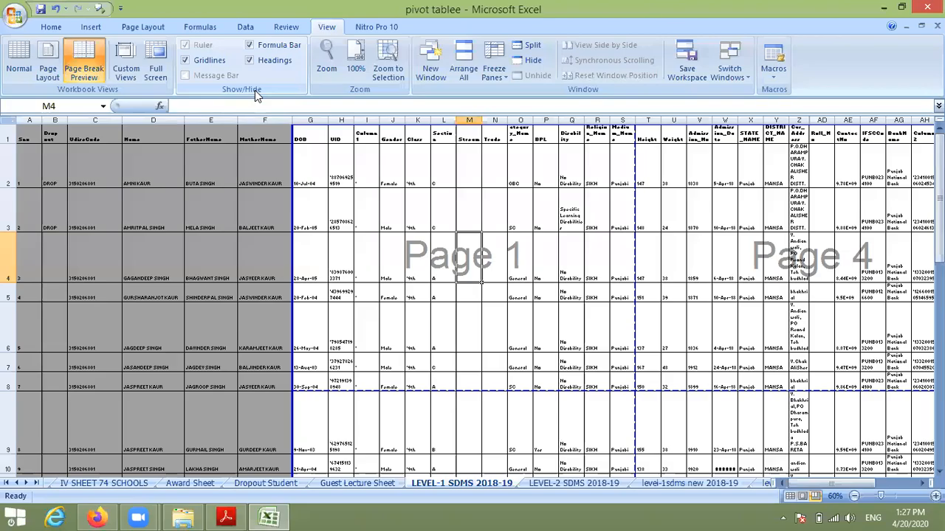
Switch to the Dropout Student sheet and turn its gridlines off and back on to compare the display.
left_click(557, 484)
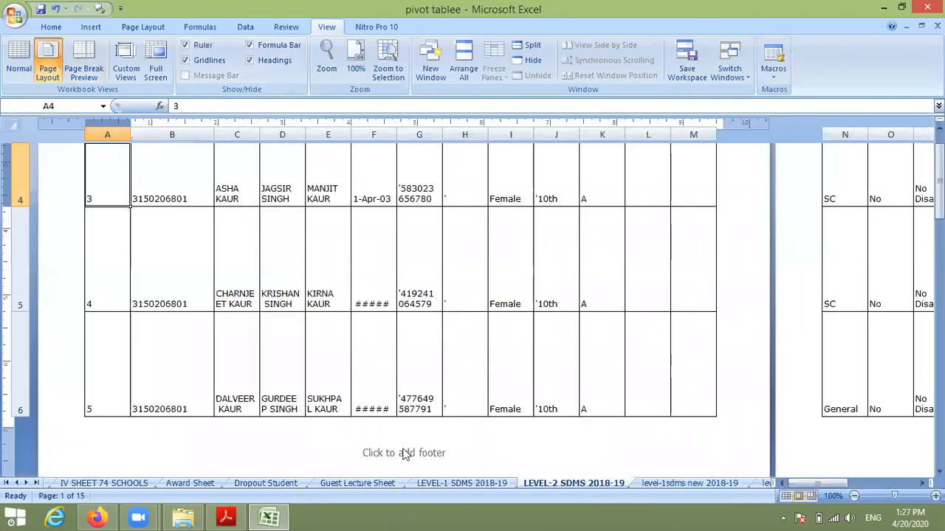
left_click(362, 483)
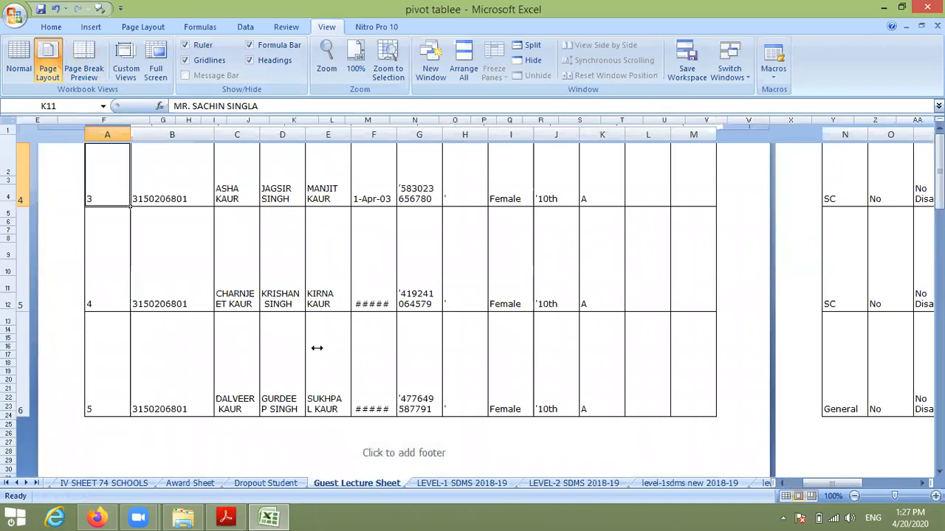
left_click(258, 484)
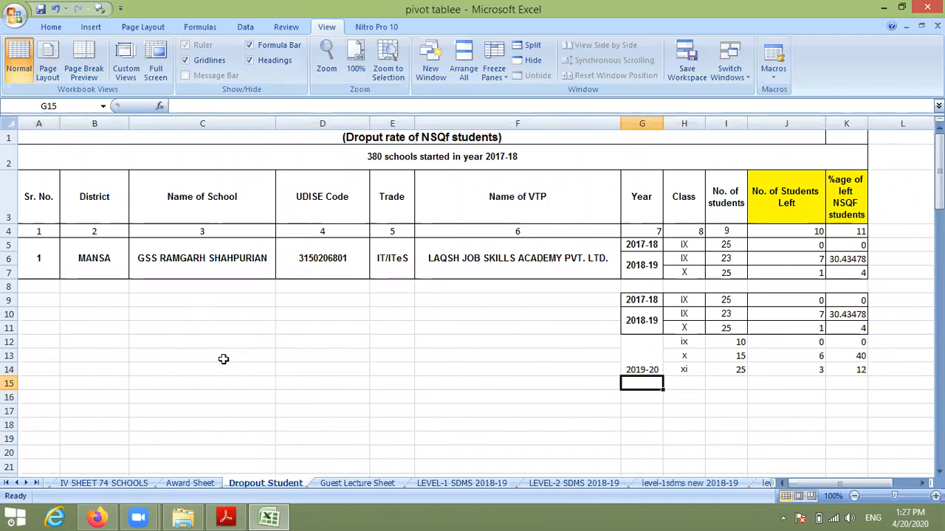
left_click(185, 61)
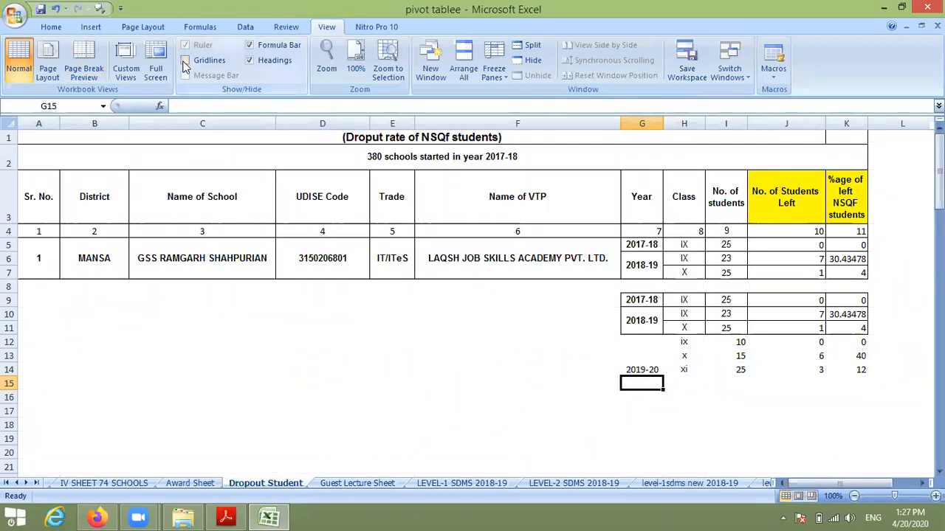
left_click(185, 61)
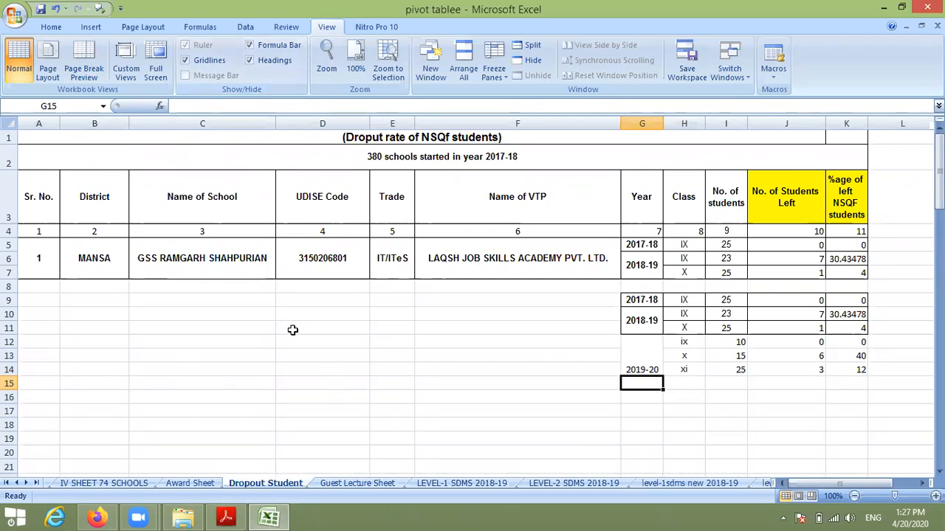
left_click(186, 62)
left_click(187, 62)
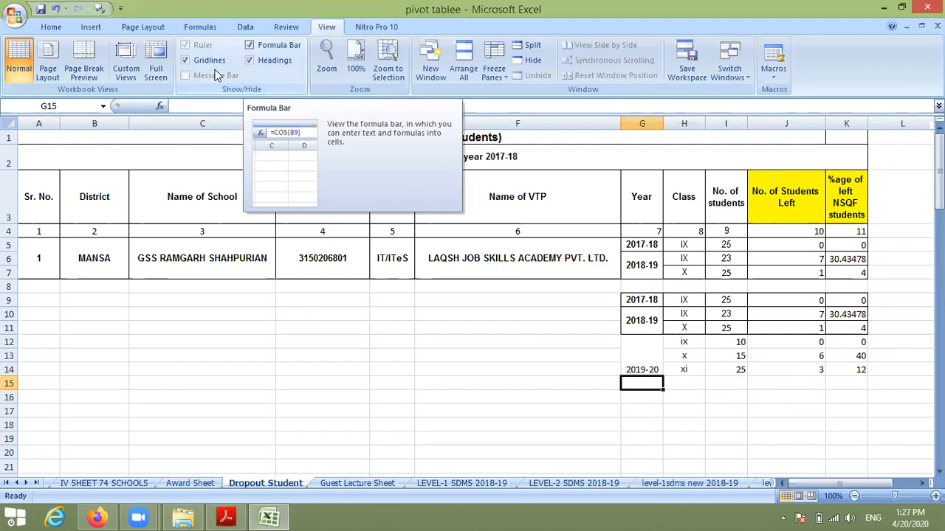
Hide and restore the formula bar, and do the same with the row and column headings on the Dropout Student sheet.
left_click(180, 105)
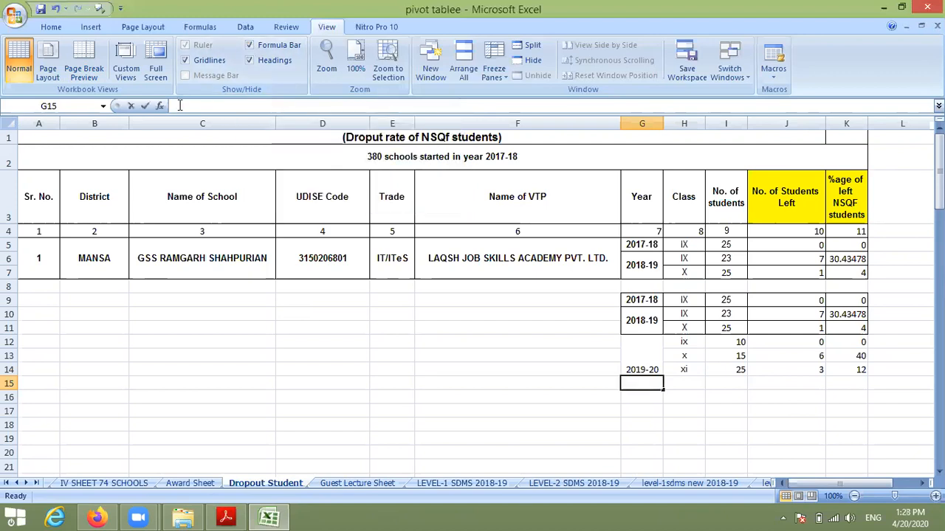
left_click(253, 314)
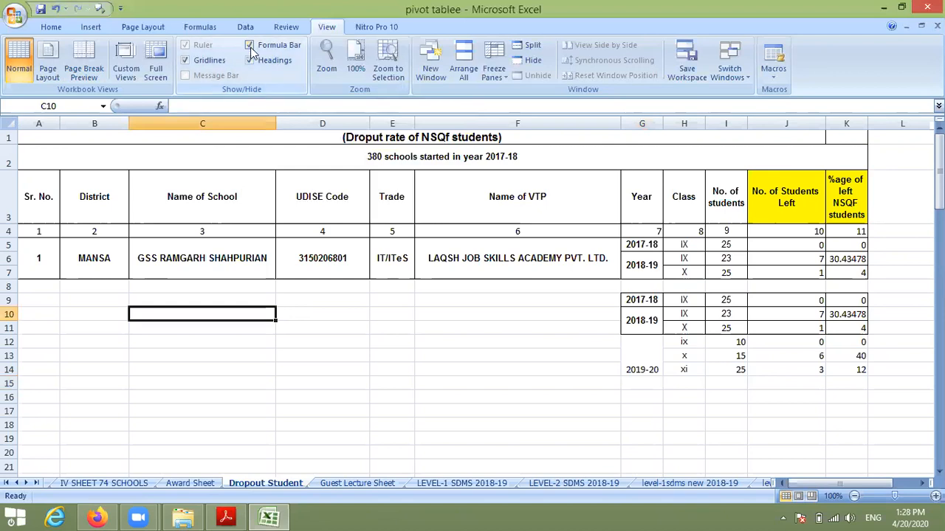
left_click(251, 47)
left_click(251, 47)
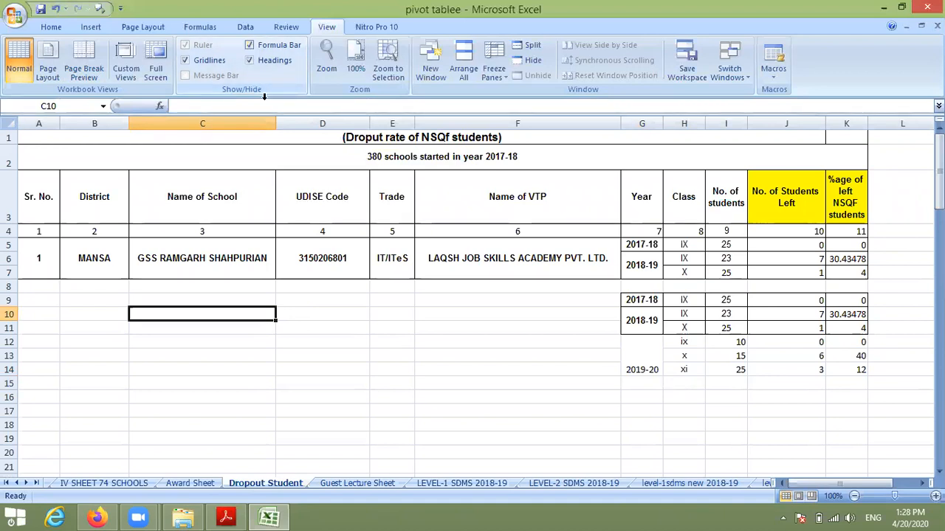
left_click(249, 45)
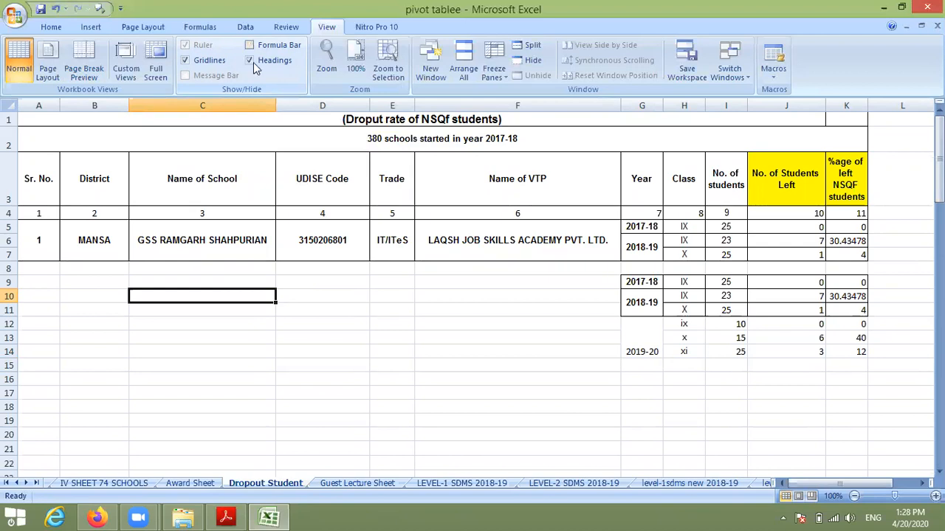
left_click(274, 45)
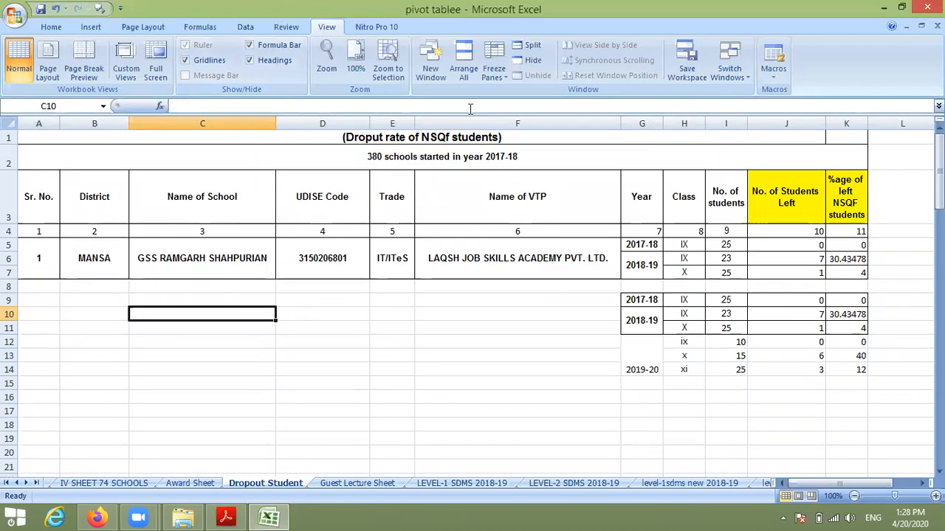
left_click(260, 64)
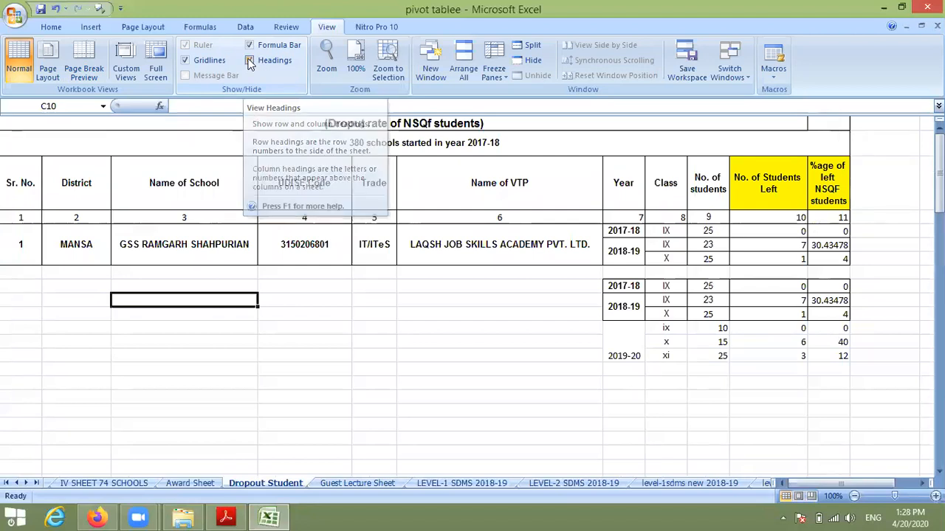
left_click(249, 60)
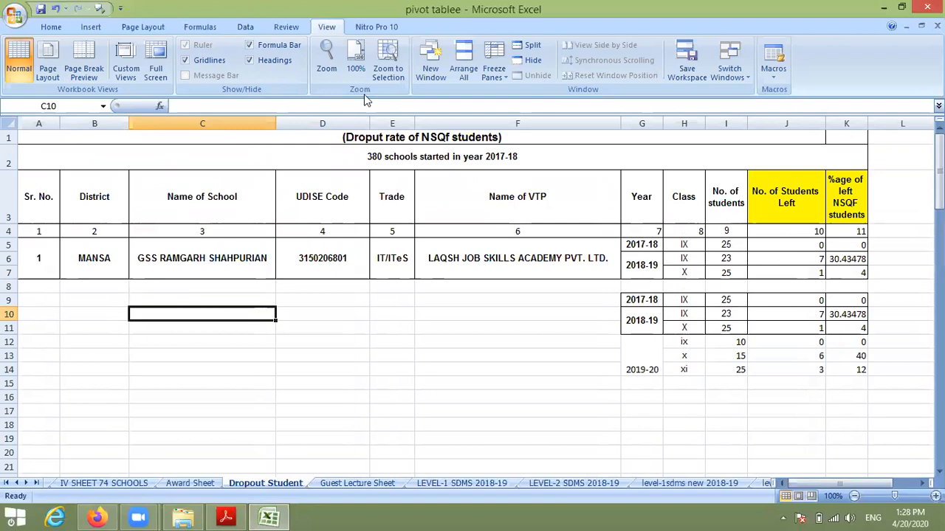
Magnify the Dropout Student sheet to 200%.
left_click(330, 56)
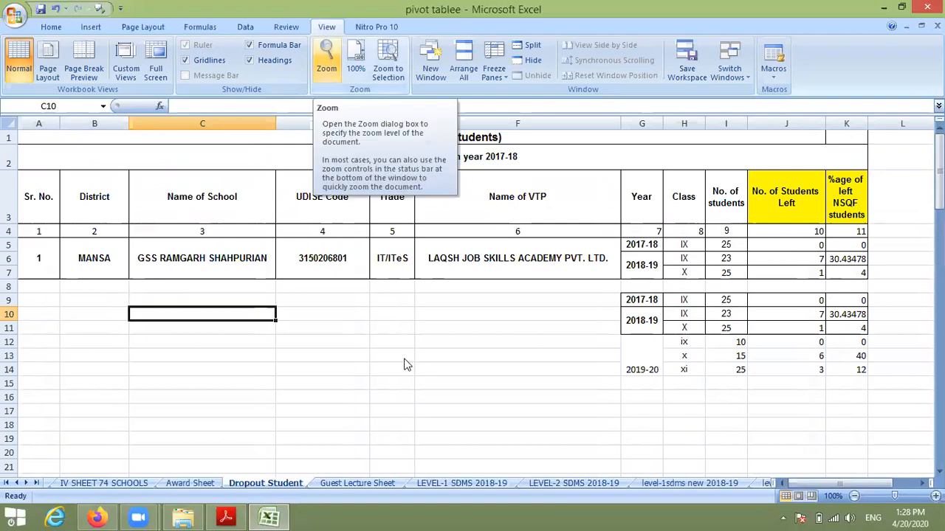
left_click(425, 275)
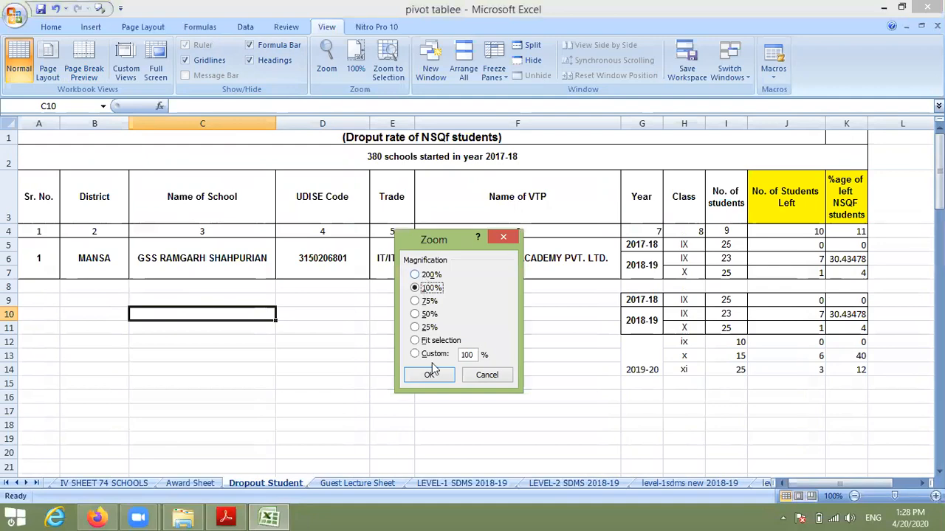
left_click(429, 375)
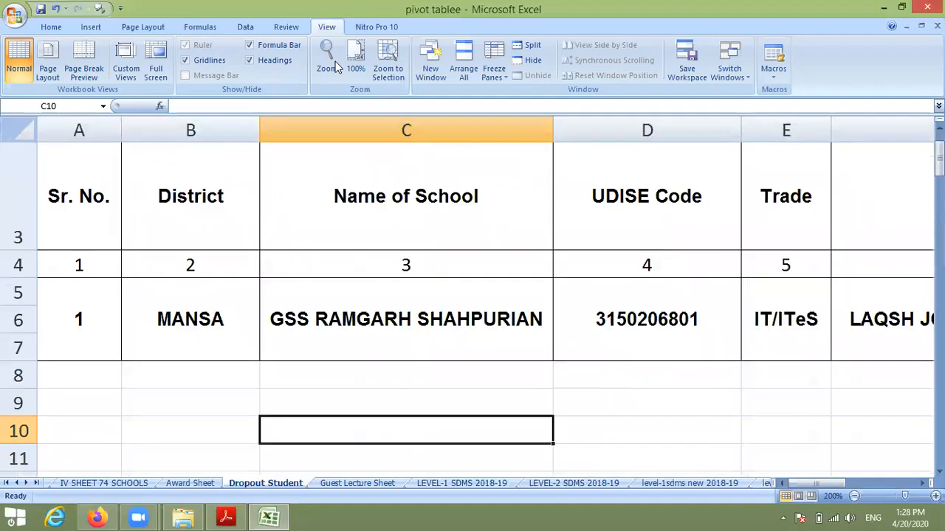
Set the Dropout Student sheet's zoom to 50%.
left_click(328, 63)
left_click(422, 315)
key("Return")
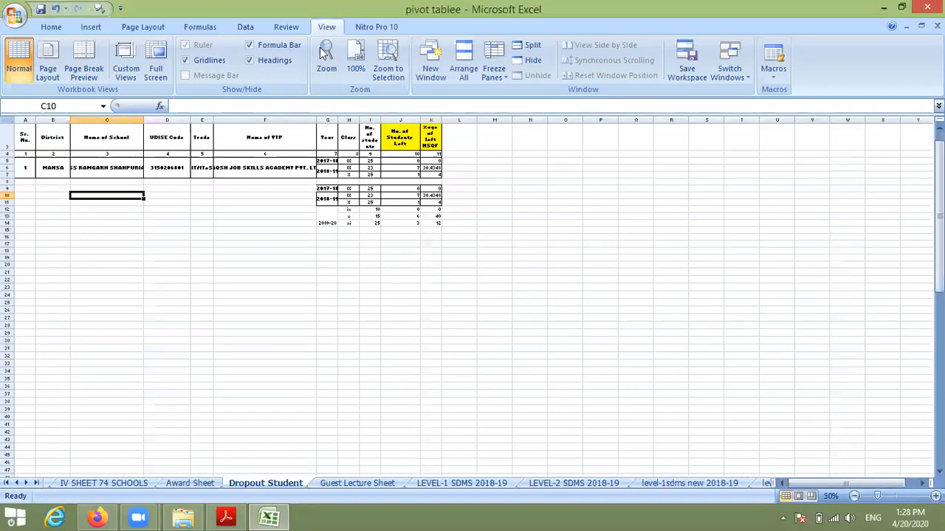
Set the Dropout Student sheet's zoom to 100%.
left_click(327, 63)
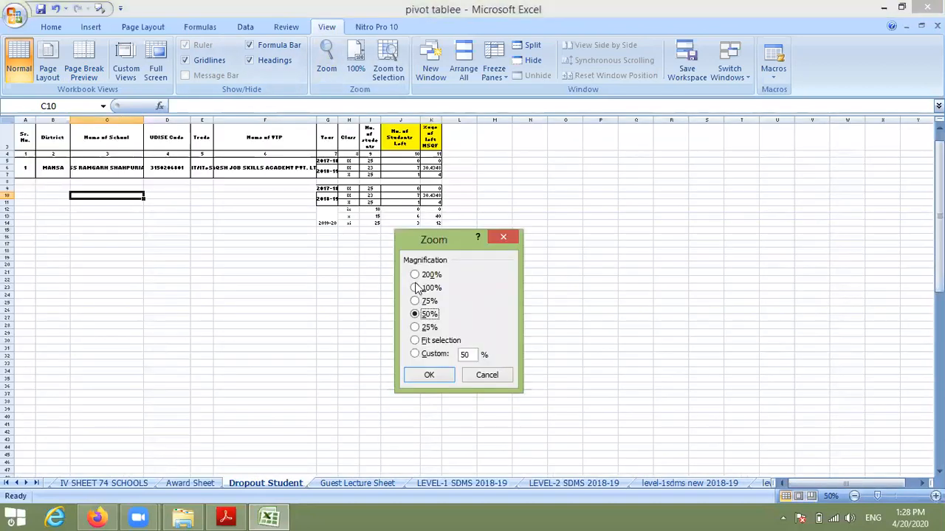
left_click(414, 288)
left_click(436, 375)
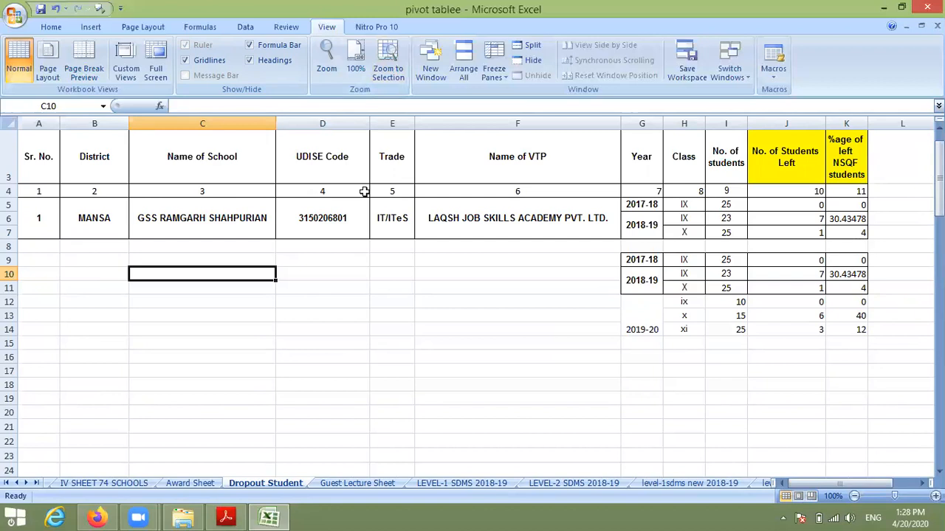
Zoom to the selected range D3:F9 on the Dropout Student sheet, return to 100% and deselect the range.
left_click_drag(354, 174, 496, 257)
left_click(390, 68)
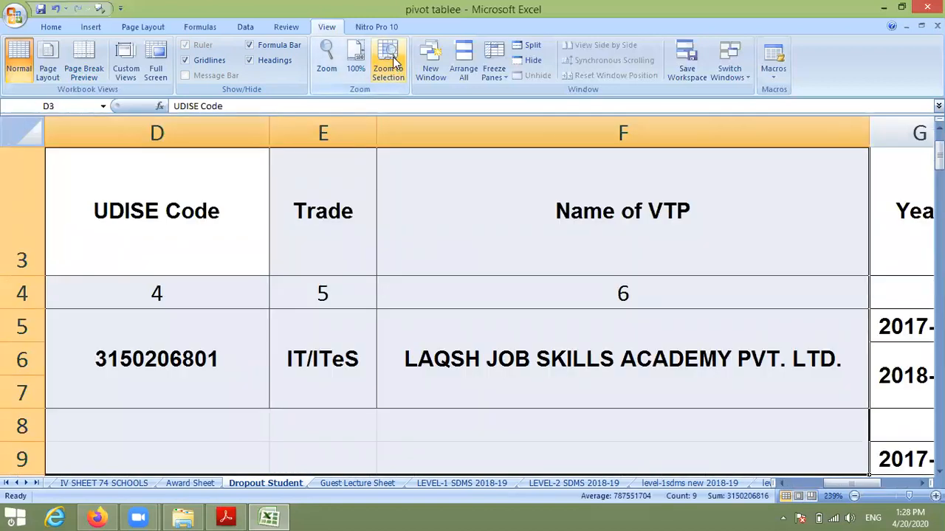
left_click(357, 57)
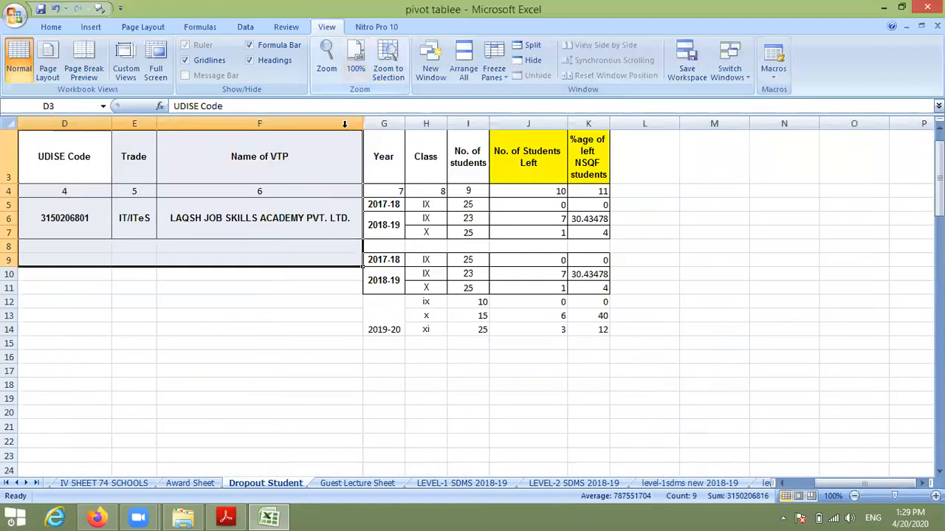
left_click(275, 392)
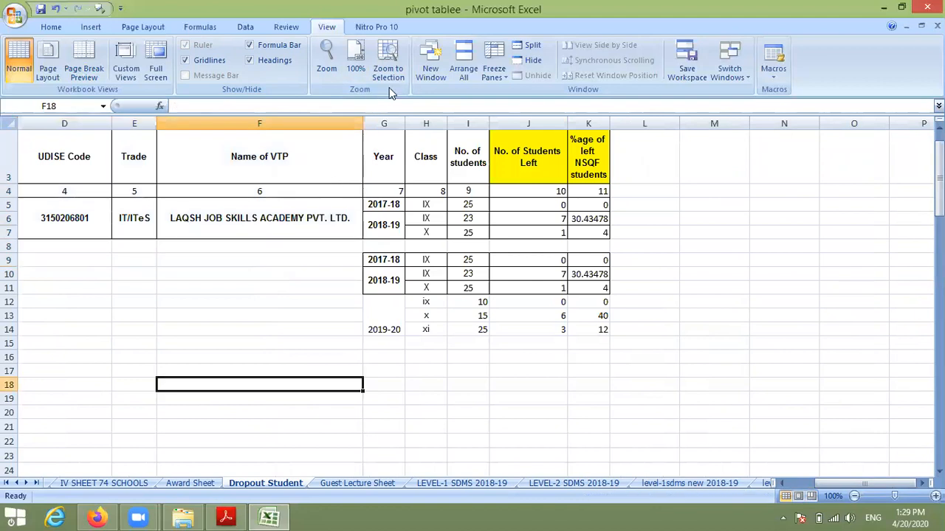
left_click(324, 63)
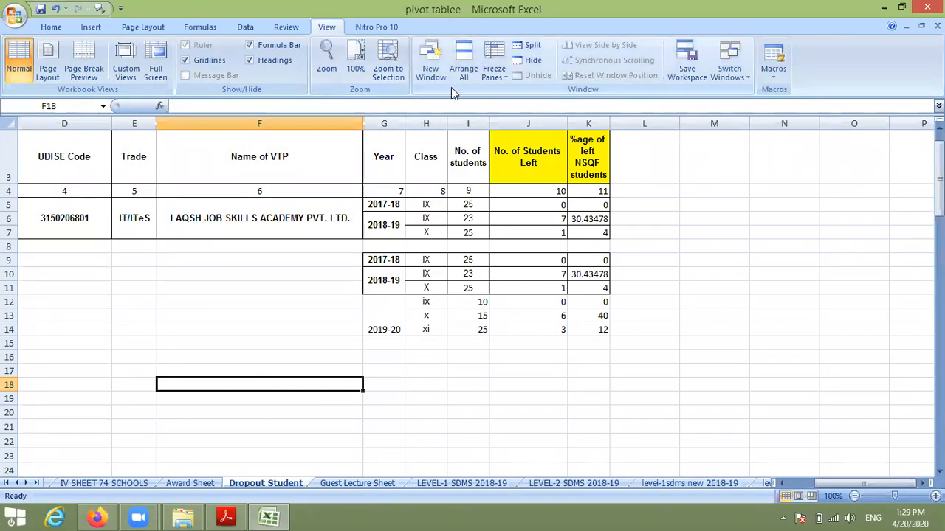
Switch to the level-1sdms new 2018-19 sheet, open a second window of the workbook and return to pivot tablee:1.
left_click(646, 483)
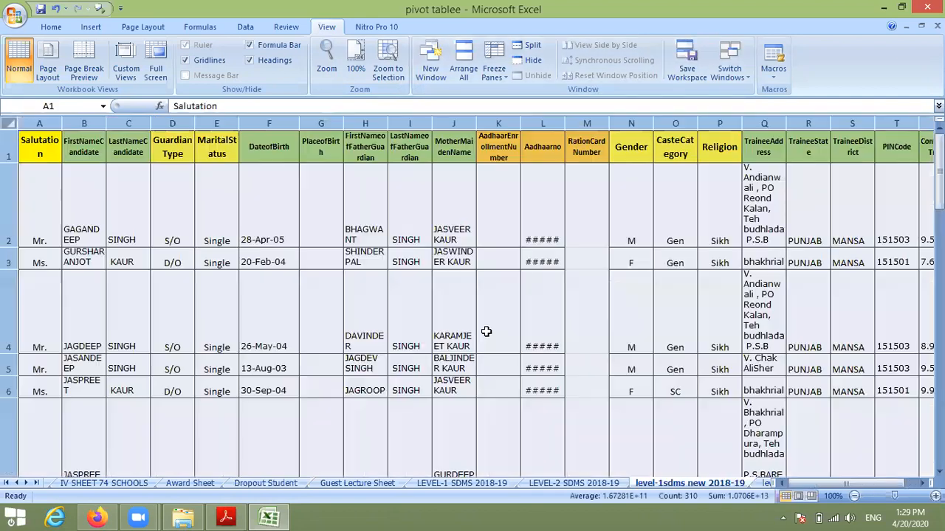
left_click(431, 67)
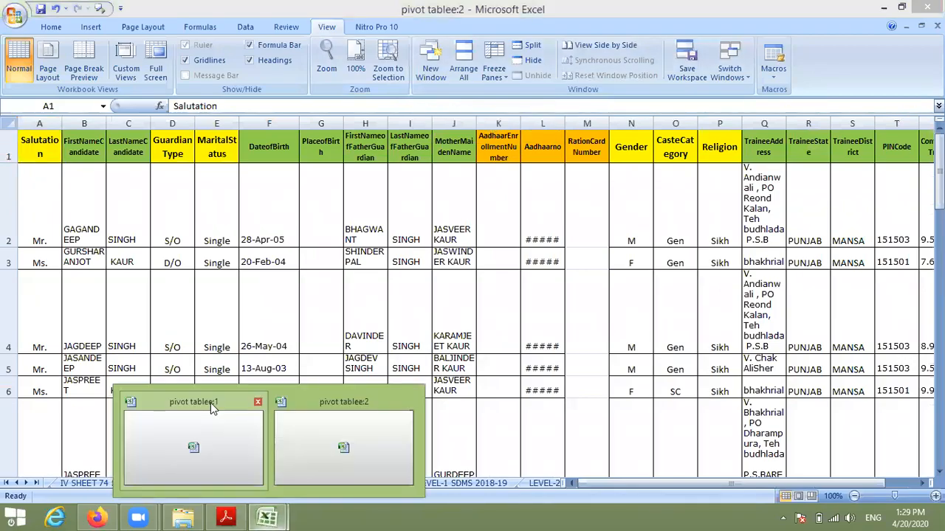
left_click(211, 410)
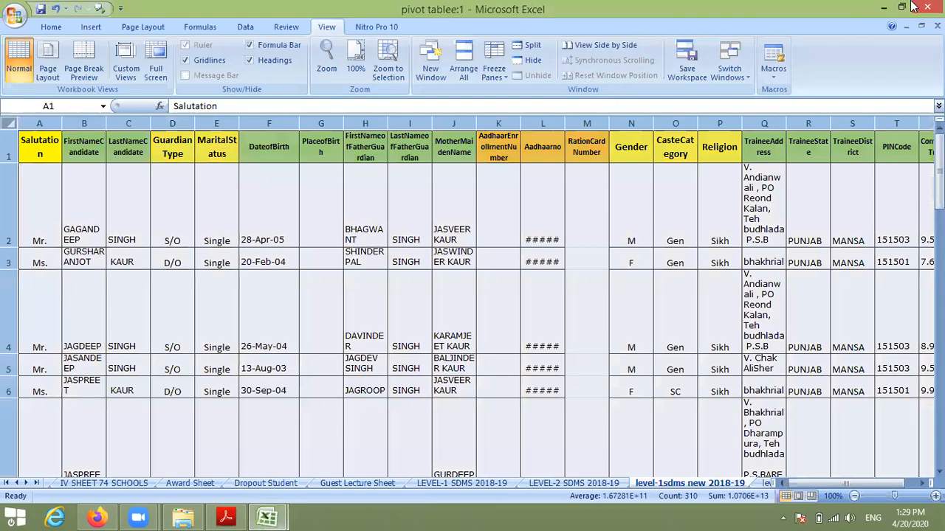
Restore the maximized workbook window to a smaller size and reposition it while viewing pivot tablee:1 and pivot tablee:2.
left_click(907, 7)
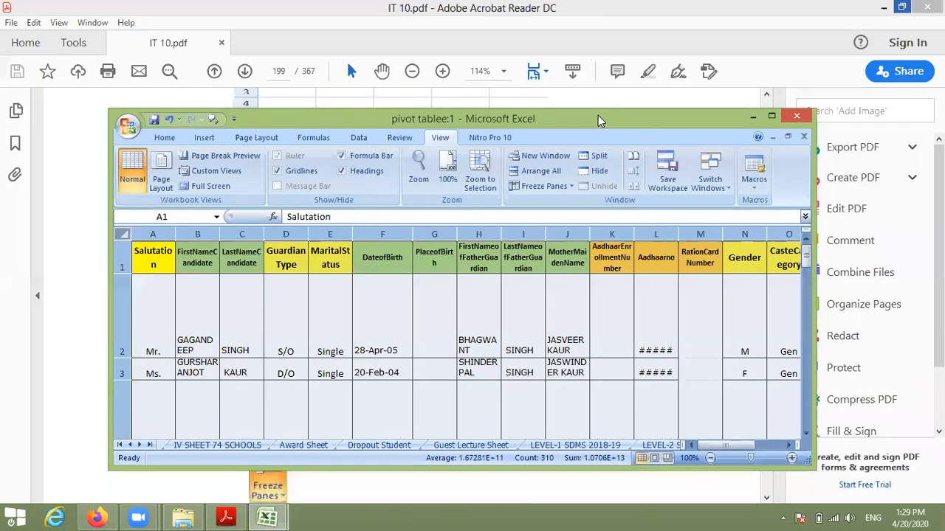
left_click_drag(598, 120, 584, 136)
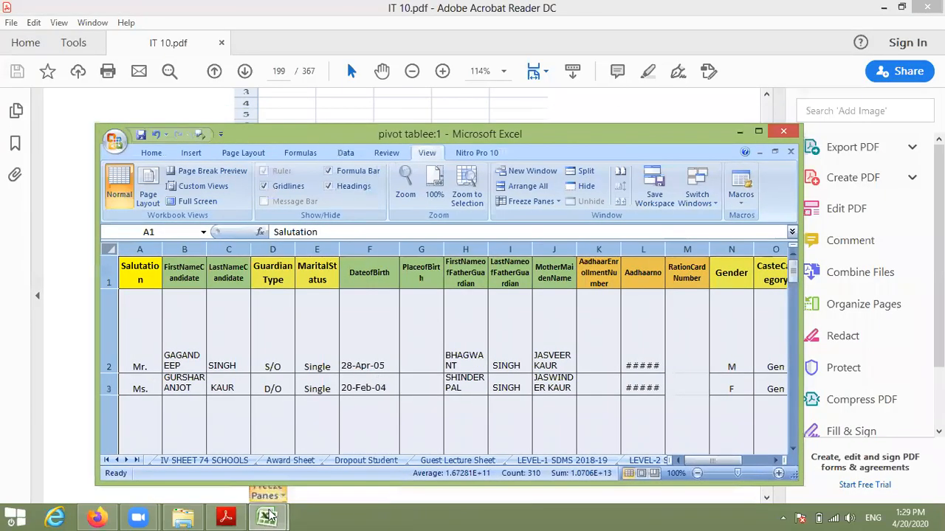
mouse_move(268, 517)
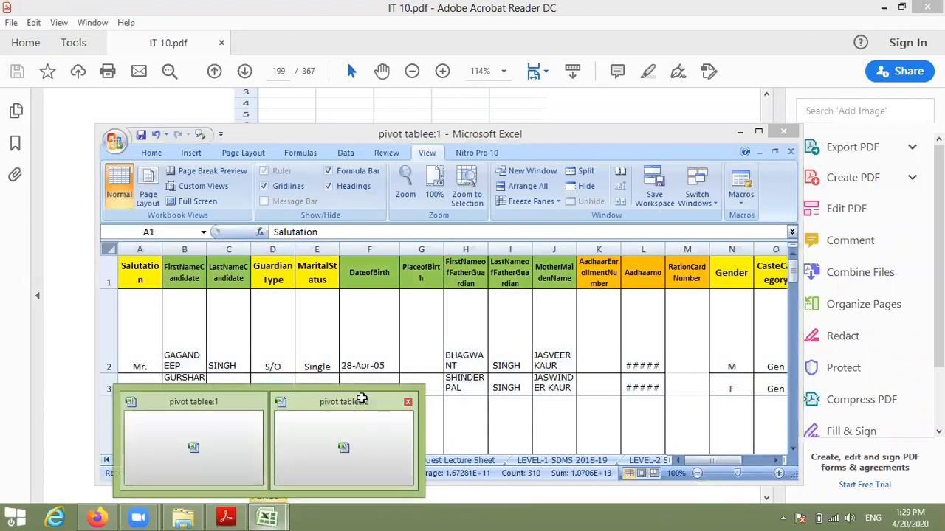
left_click(345, 443)
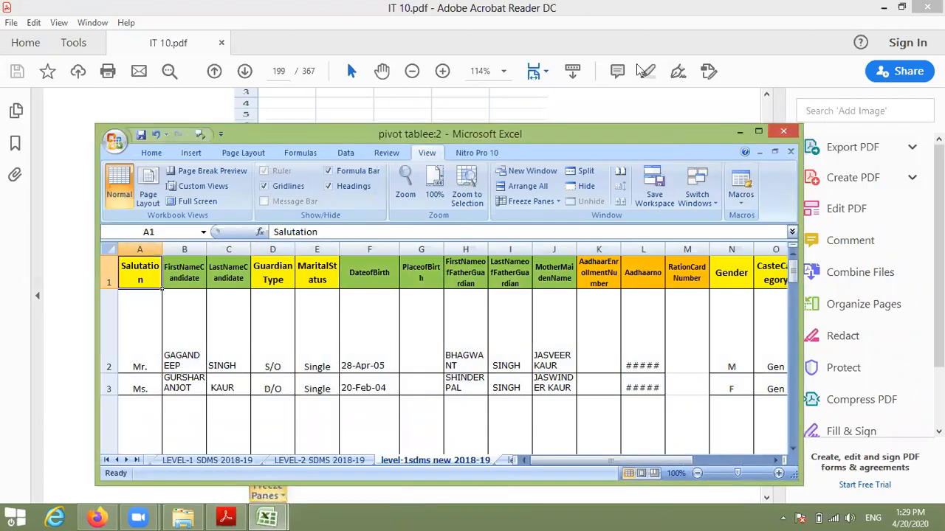
left_click_drag(674, 140, 700, 35)
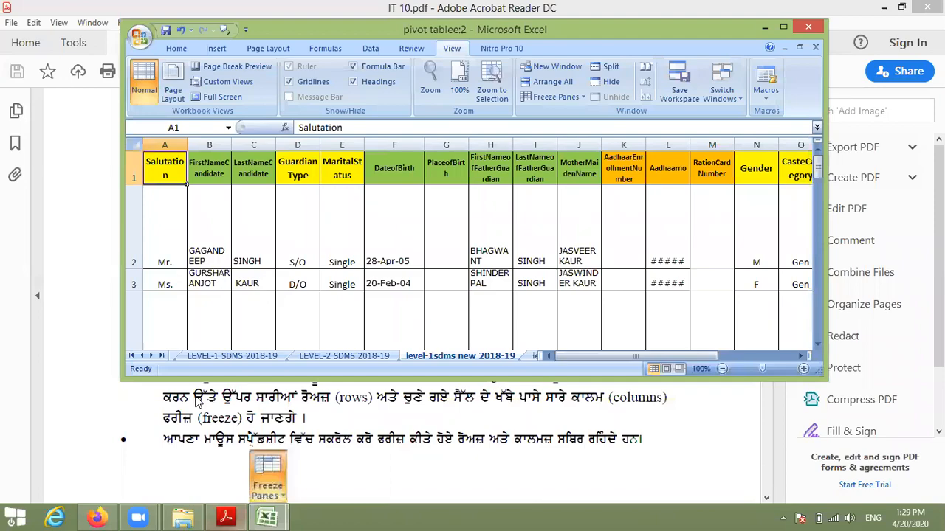
Return to the maximized workbook and open a third window of it.
mouse_move(267, 516)
left_click(195, 428)
left_click(264, 515)
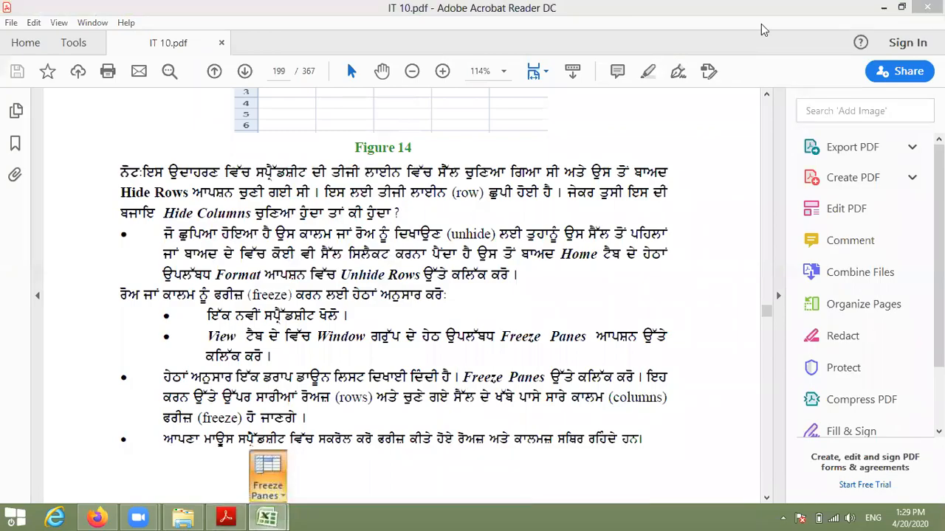
key("alt+Tab")
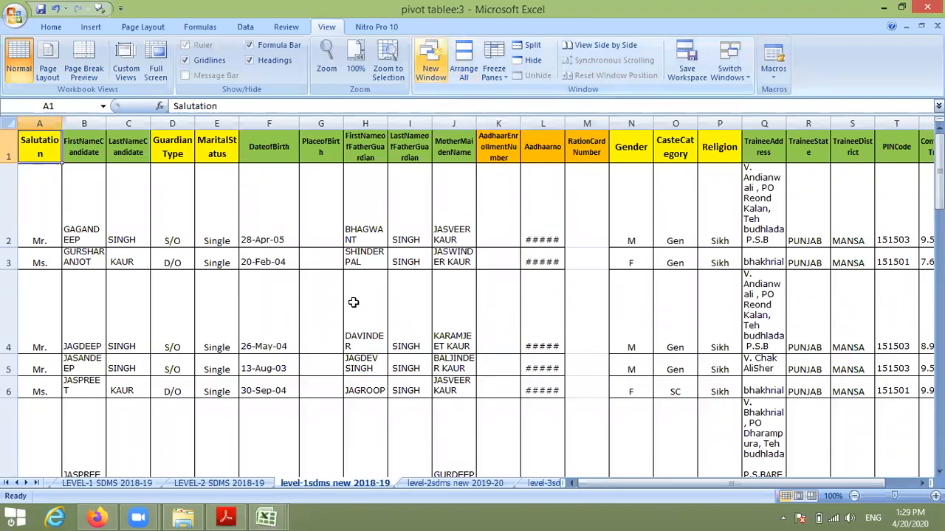
Arrange the three open workbook windows with the Tiled layout.
mouse_move(278, 517)
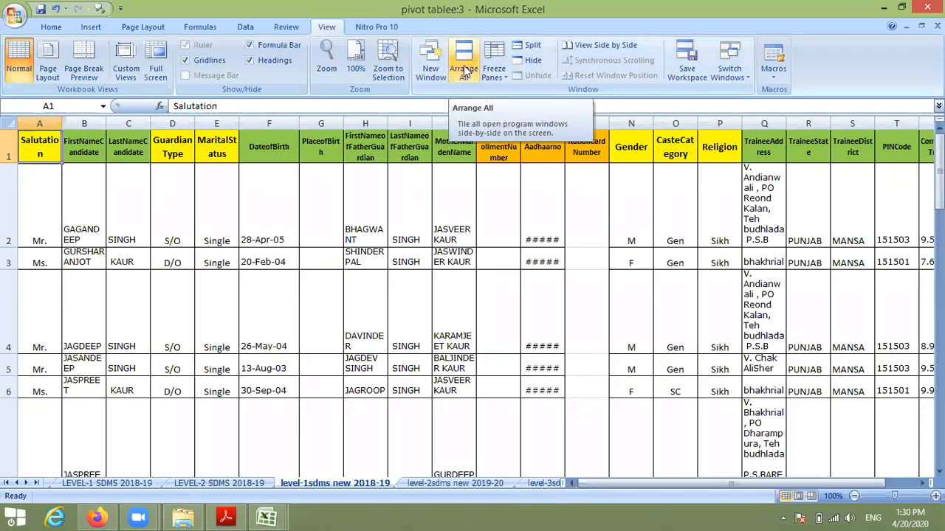
left_click(464, 70)
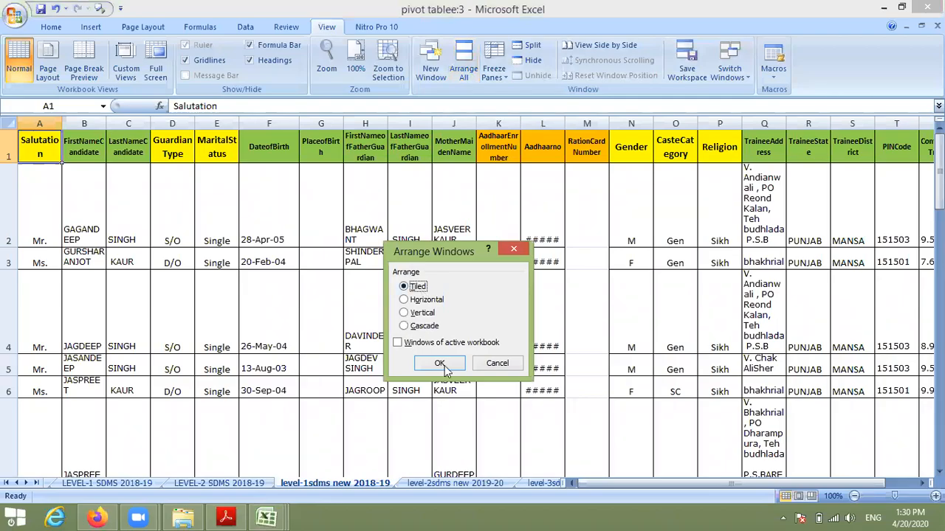
key("Return")
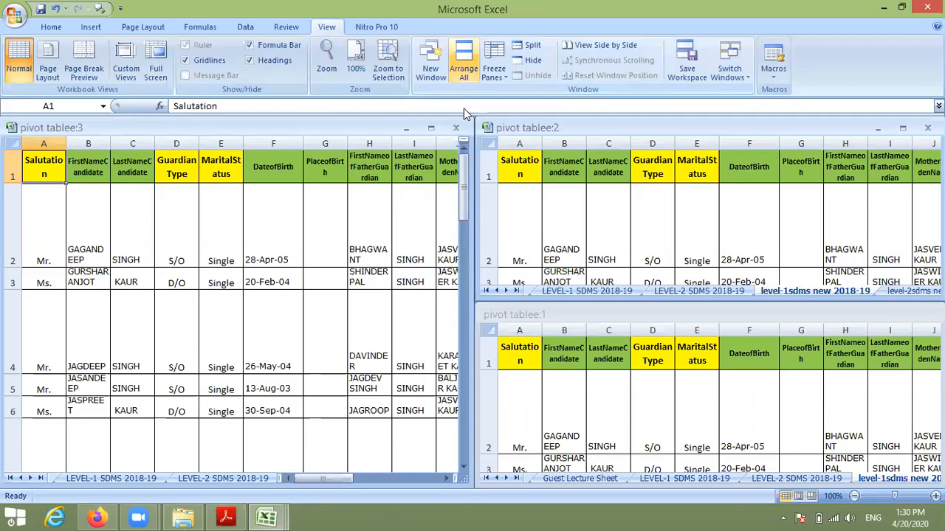
Rearrange the three workbook windows with the Horizontal layout.
left_click(464, 70)
left_click(404, 299)
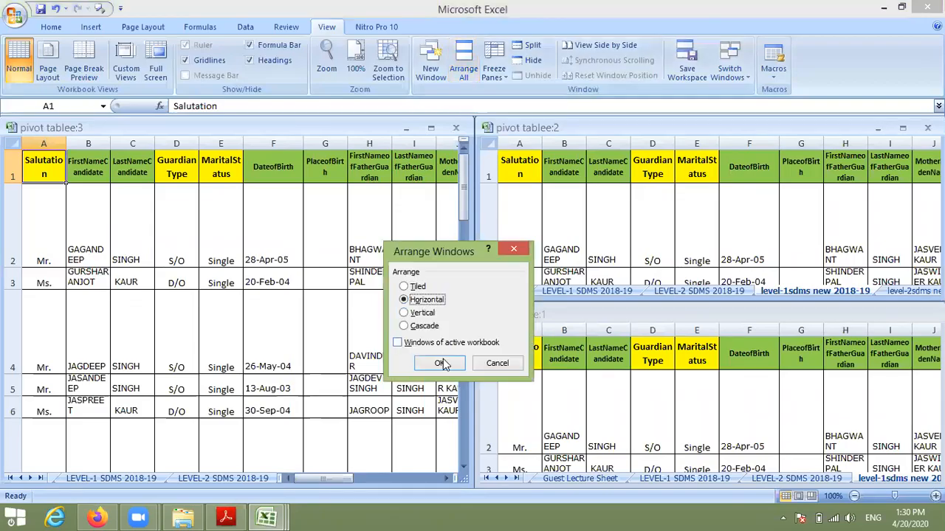
left_click(440, 362)
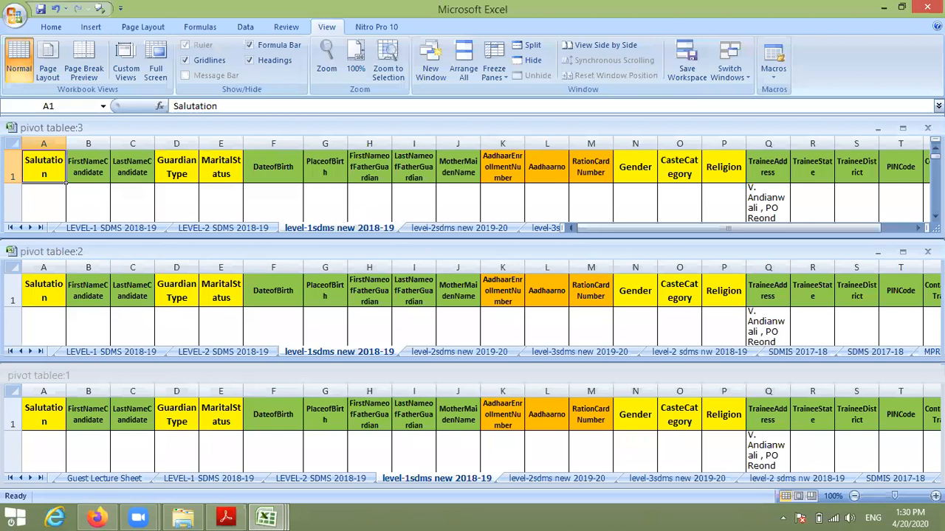
Scroll down separately in each of the three horizontally stacked windows to examine their rows independently.
scroll(472, 185, "down", 1)
left_click(472, 318)
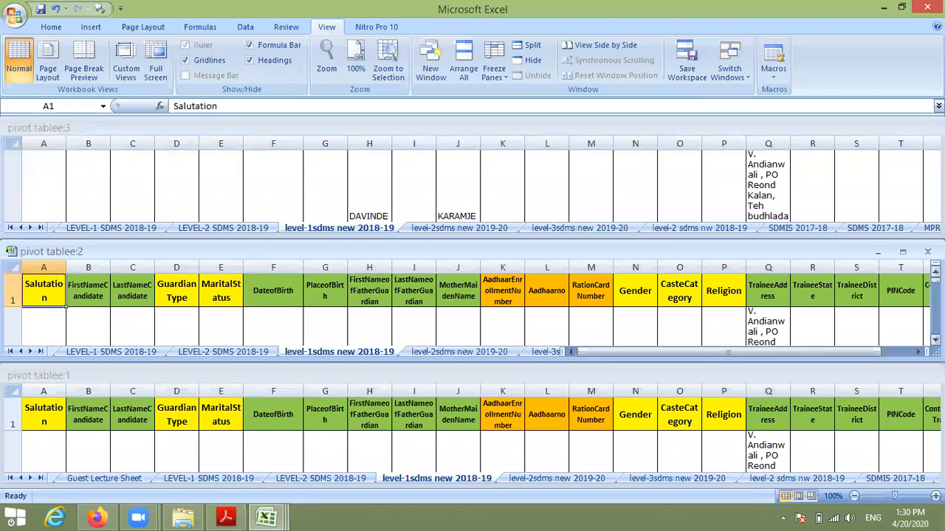
scroll(472, 317, "down", 1)
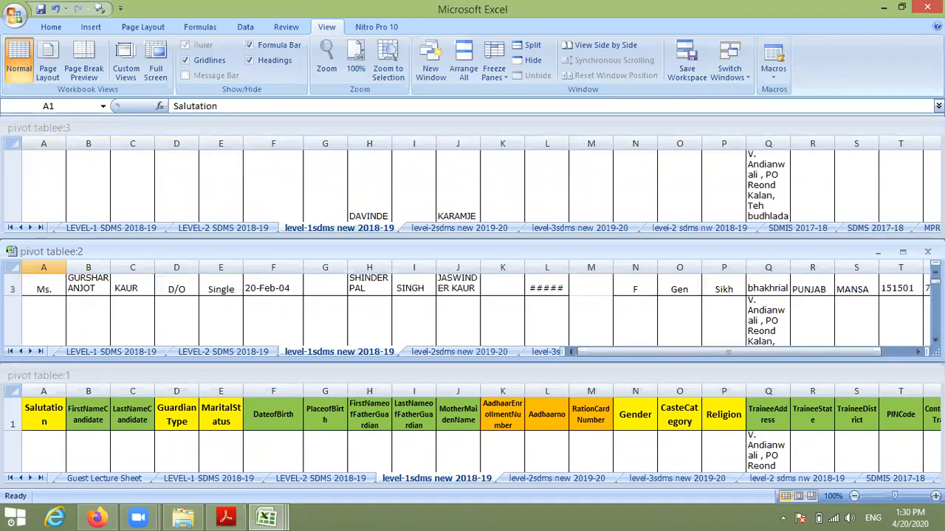
left_click(547, 443)
scroll(546, 443, "down", 1)
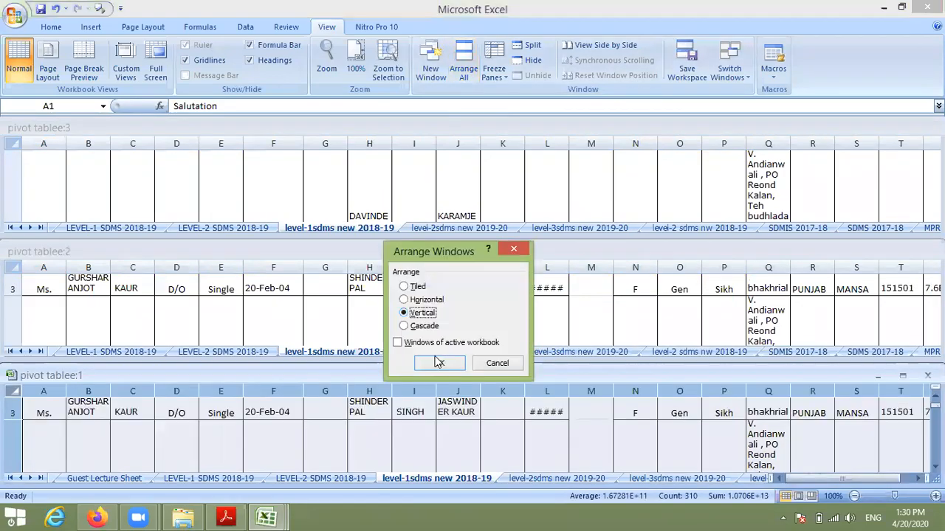
Arrange the workbook windows vertically, activate each one in turn and select cell A4 in pivot tablee:3.
key("Return")
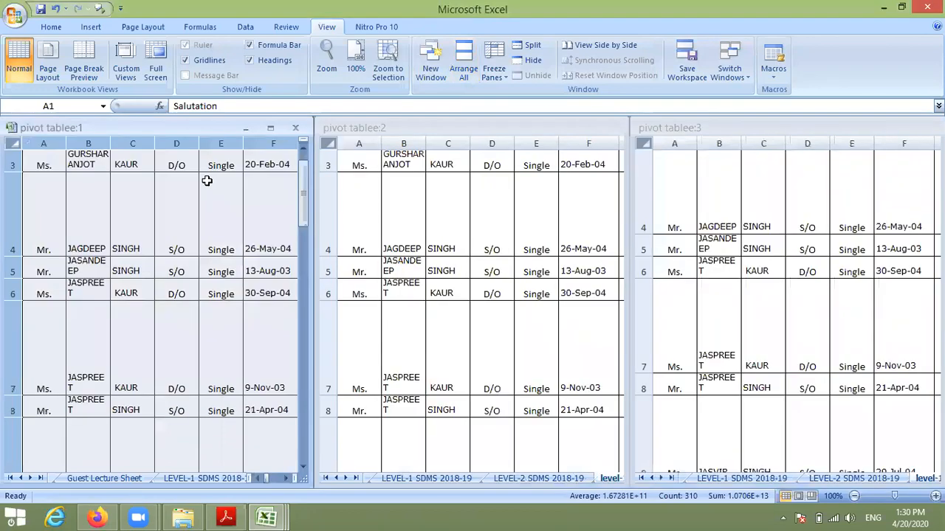
left_click(209, 186)
left_click(398, 208)
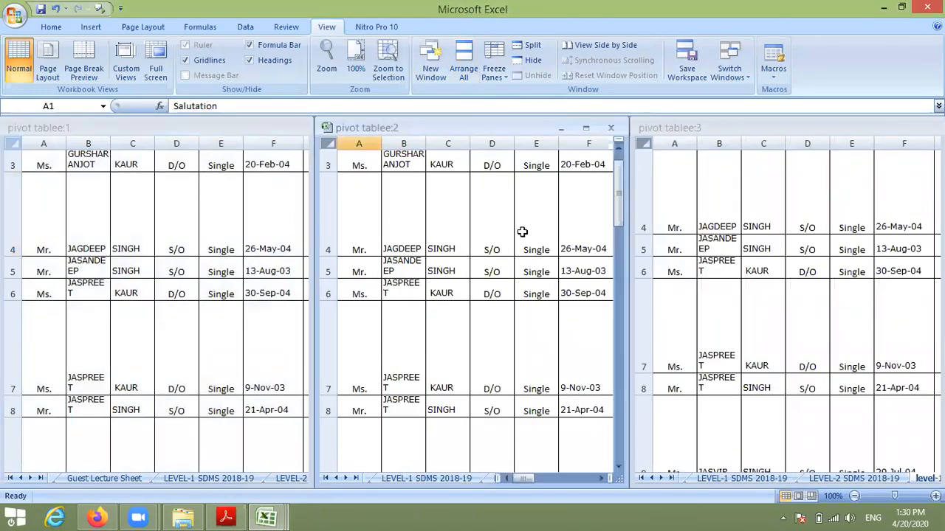
left_click(670, 214)
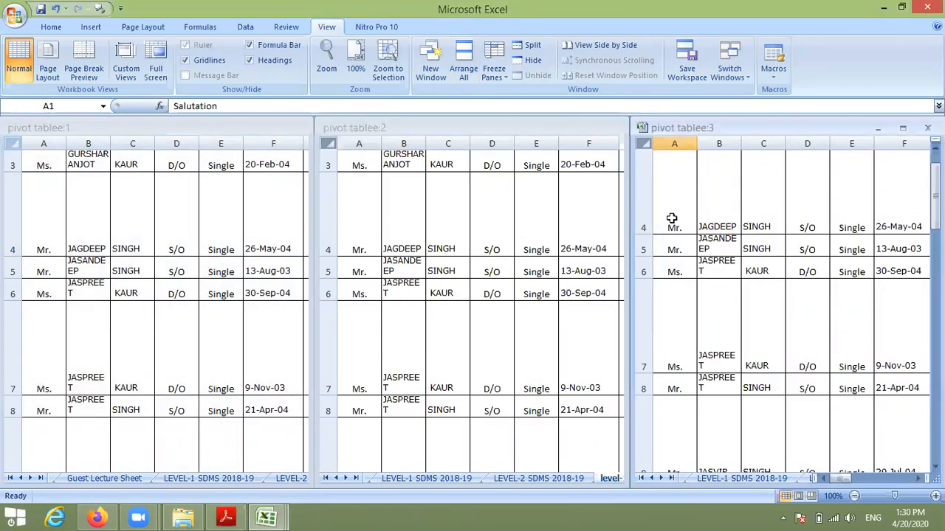
left_click(672, 219)
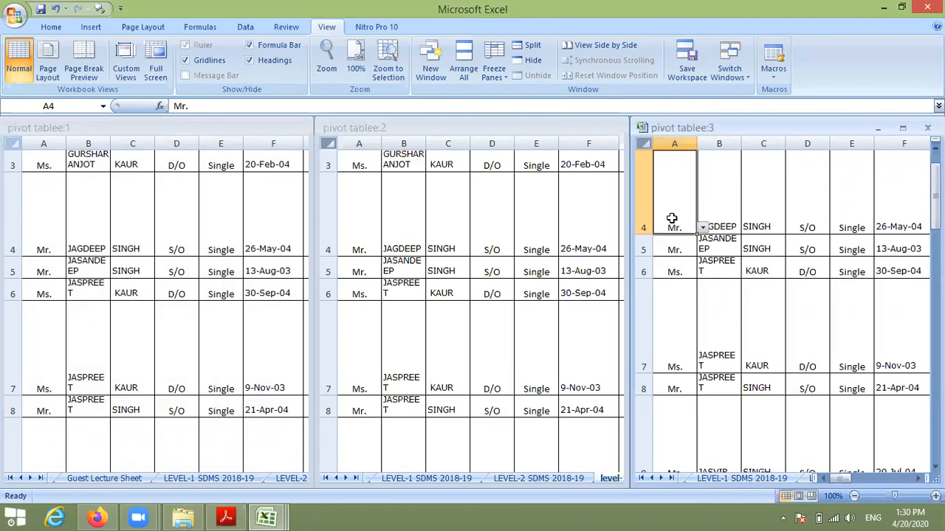
Arrange the three workbook windows with the Cascade layout and reposition each overlapping window within the workspace.
left_click(464, 70)
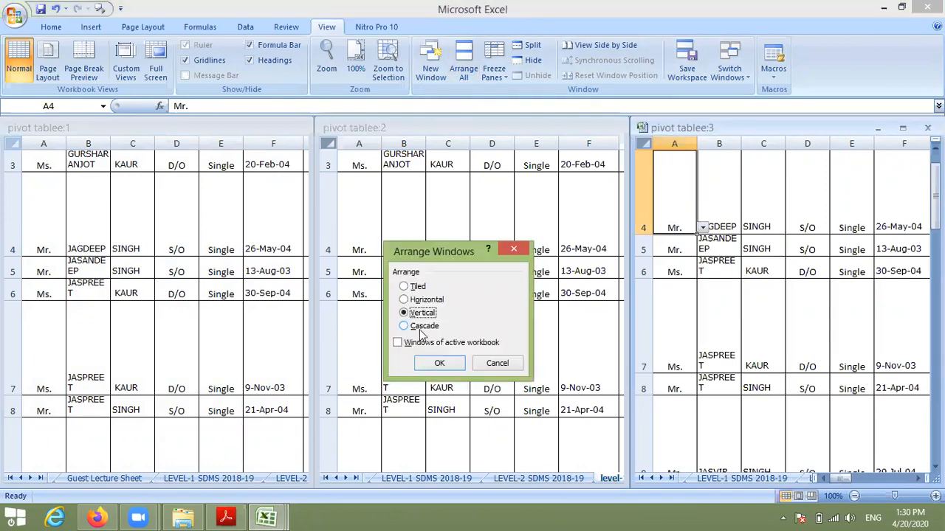
left_click(405, 327)
left_click(440, 363)
left_click_drag(122, 165, 125, 275)
left_click_drag(98, 141, 86, 200)
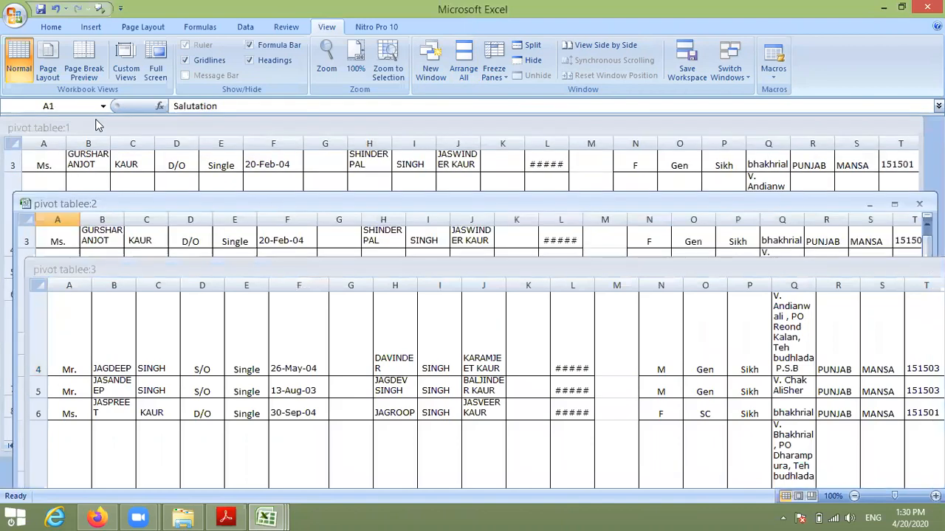
left_click_drag(96, 121, 98, 161)
left_click_drag(125, 205, 106, 191)
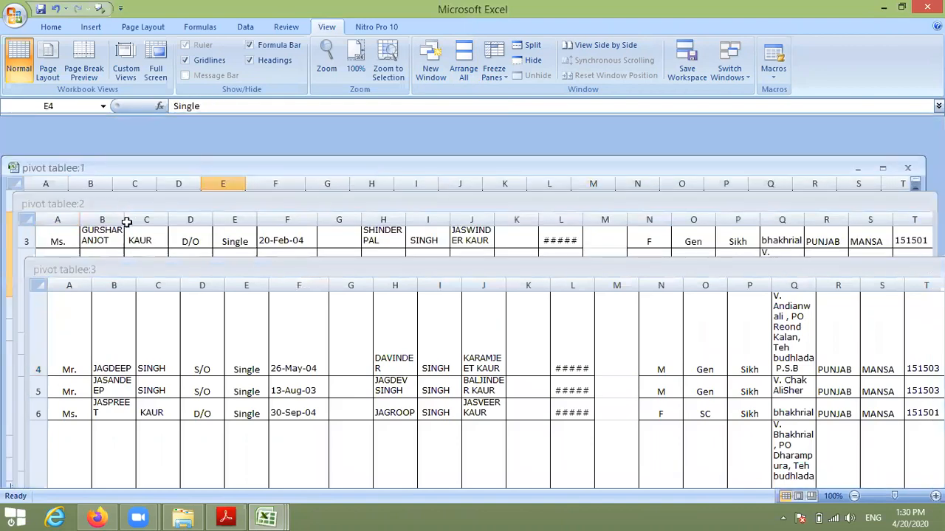
left_click_drag(155, 270, 112, 221)
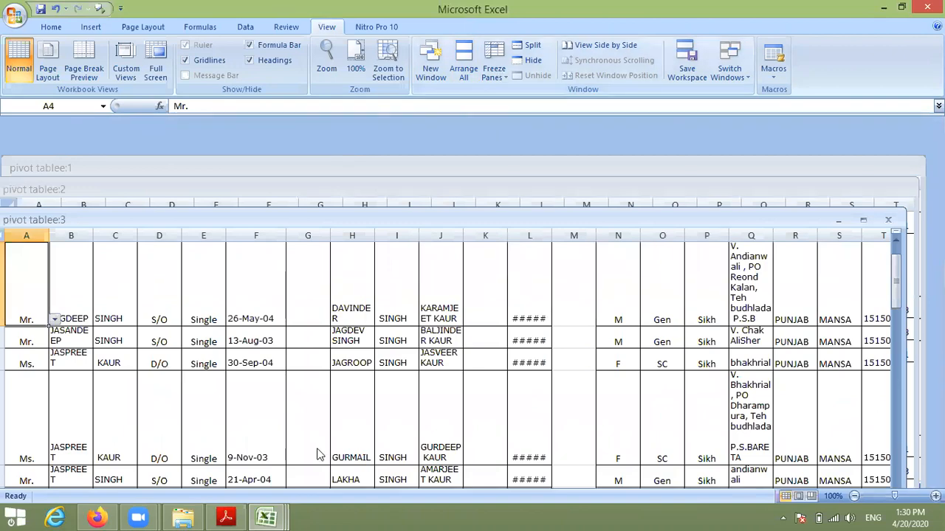
Close the two extra workbook windows and maximize the remaining one on the level-1sdms new 2018-19 sheet.
left_click(331, 405)
mouse_move(267, 517)
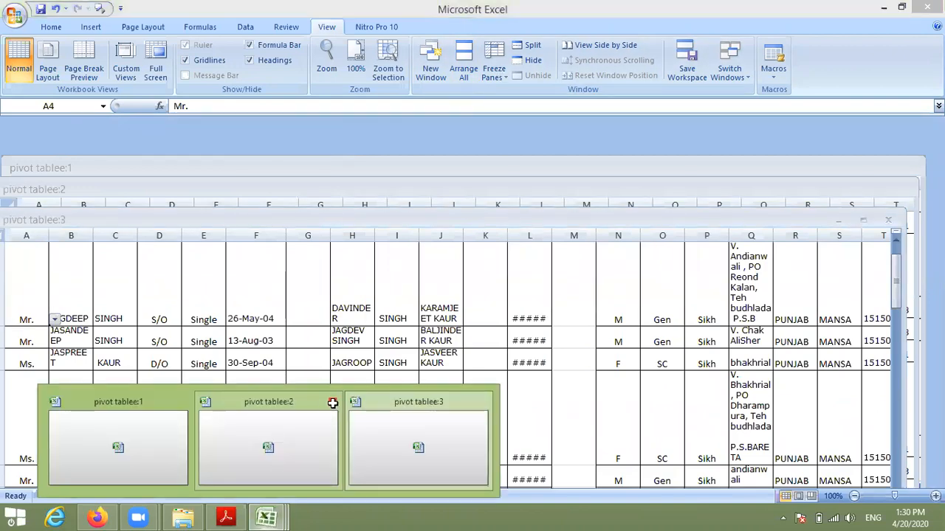
left_click(332, 406)
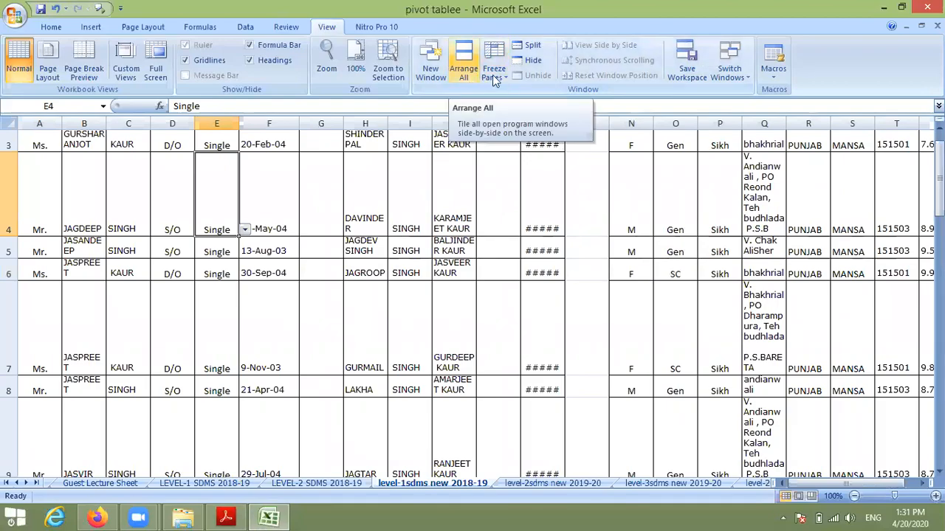
Hide the workbook's remaining window.
left_click(529, 66)
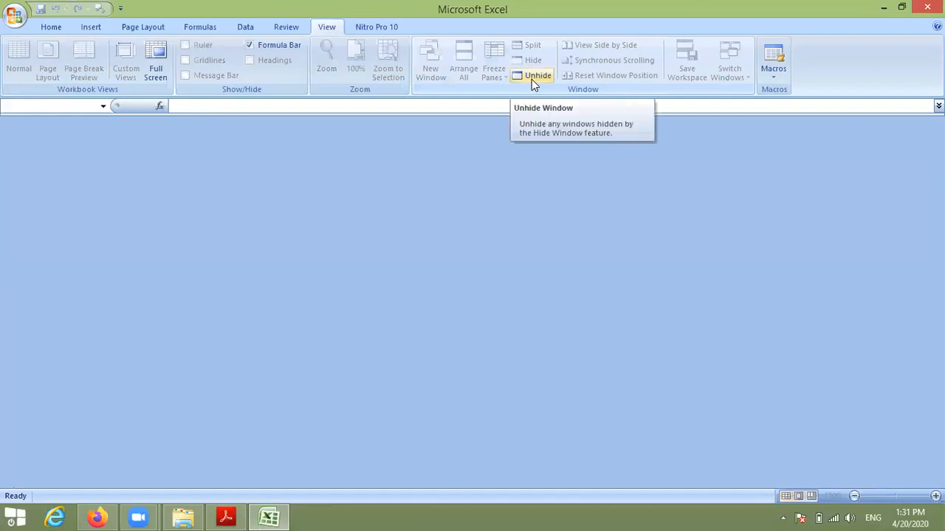
Unhide the pivot tablee workbook window and remove the split from the level-1sdms new 2018-19 sheet.
left_click(531, 76)
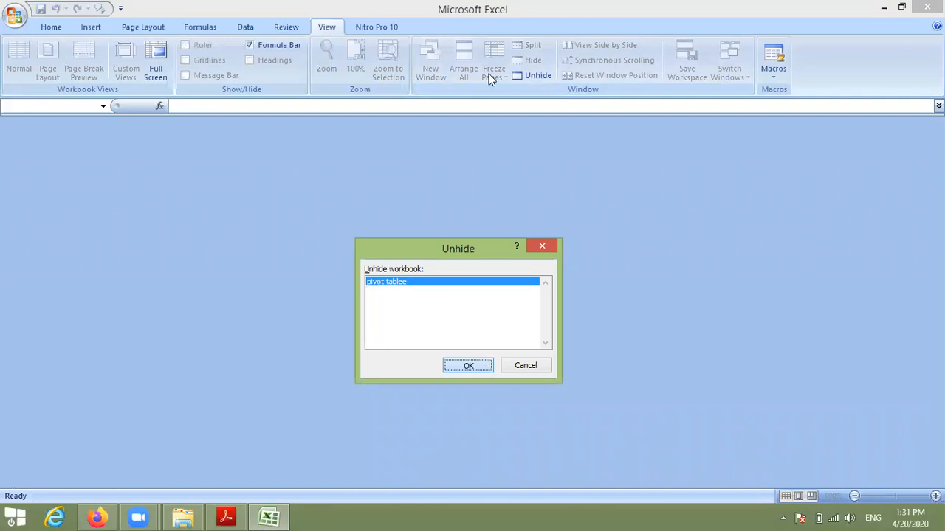
key("Return")
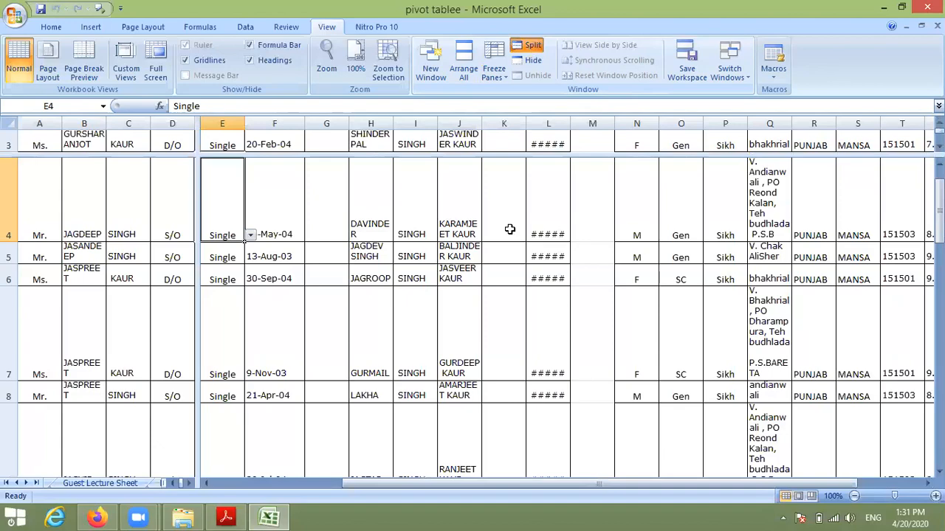
left_click(517, 49)
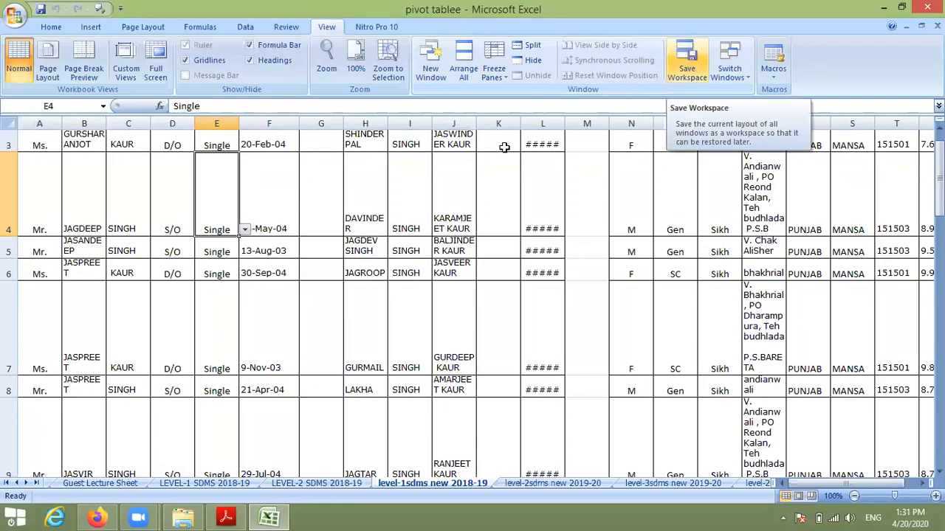
Select cell A3, view the Save Workspace dialog and cancel it without saving.
left_click(41, 144)
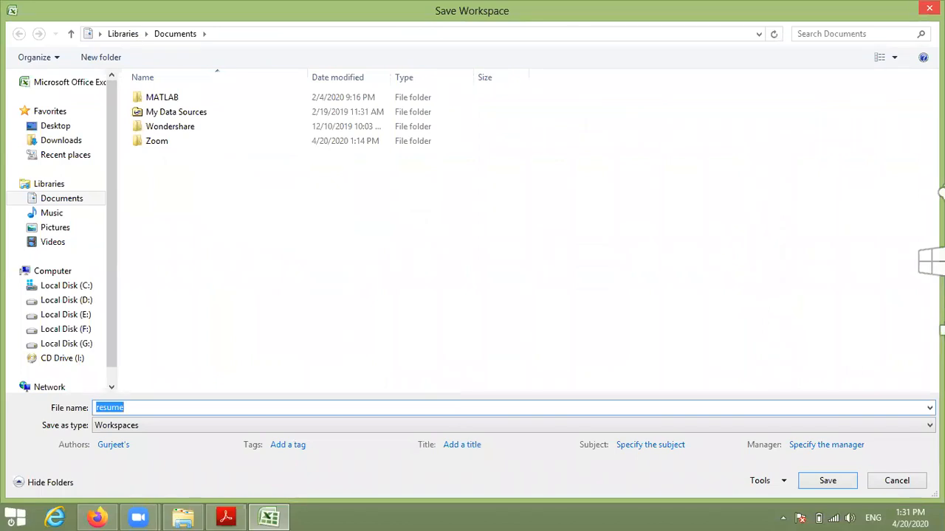
key("Escape")
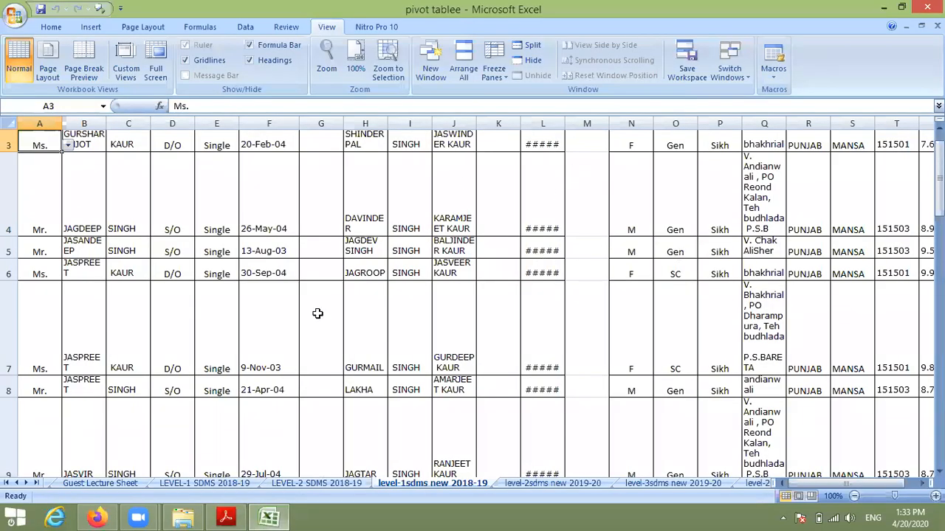
Switch between the Excel workbook and IT 10.pdf in Acrobat Reader to look at the Setting Page Breaks session.
left_click(225, 517)
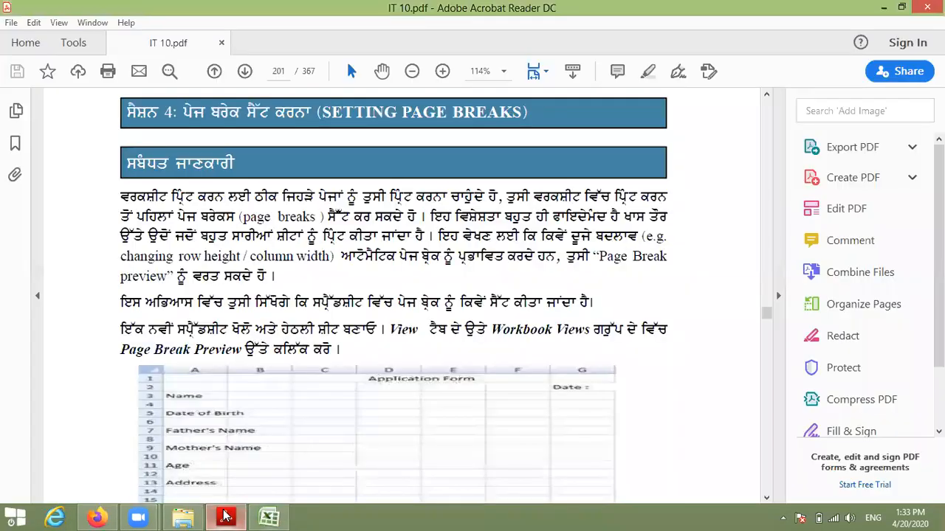
left_click(267, 517)
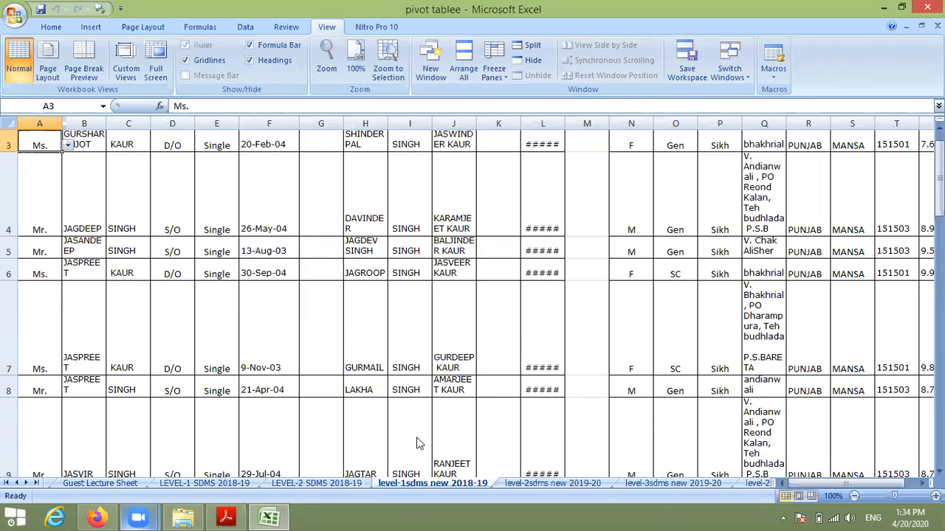
left_click(261, 501)
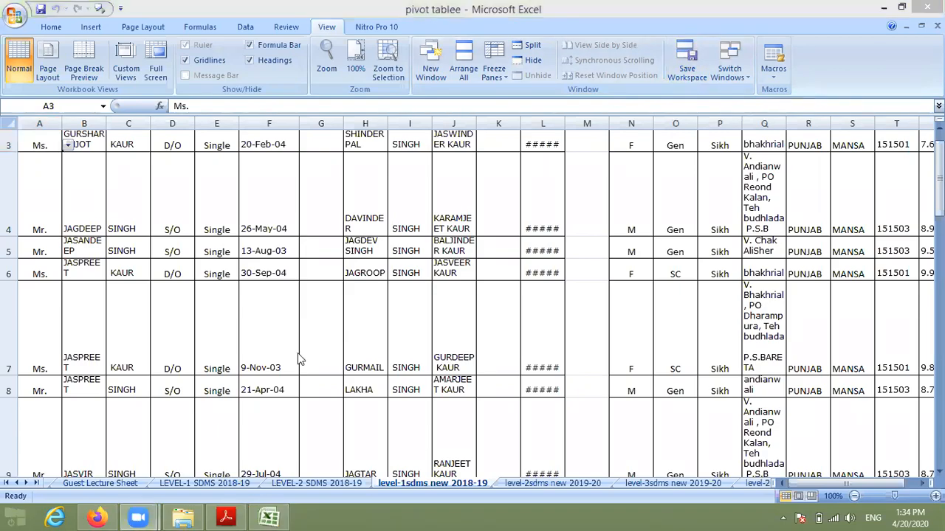
left_click(225, 517)
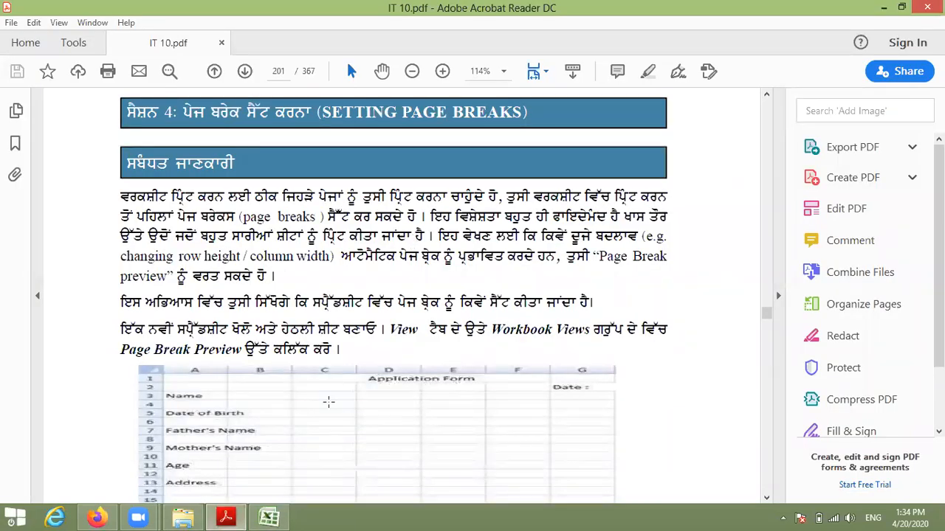
Return to the Excel workbook, view the available Macros commands and close the list without choosing one.
left_click(279, 516)
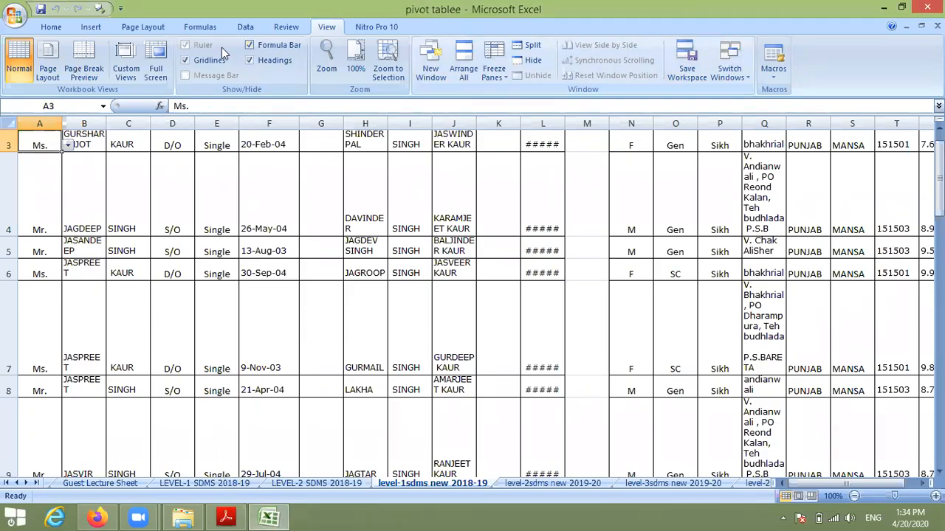
left_click(772, 79)
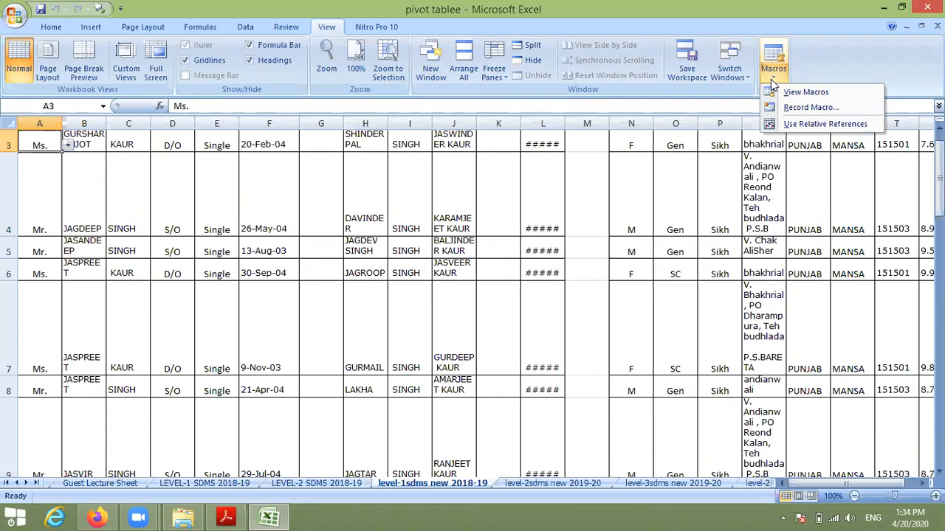
left_click(428, 389)
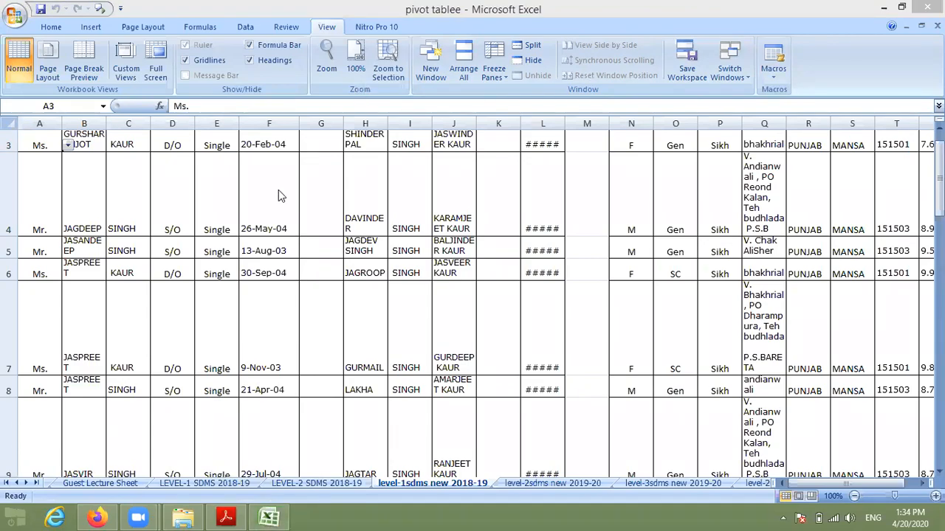
Switch to Acrobat Reader and read the Setting Page Breaks session in IT 10.pdf down to the Breaks instructions.
left_click(226, 517)
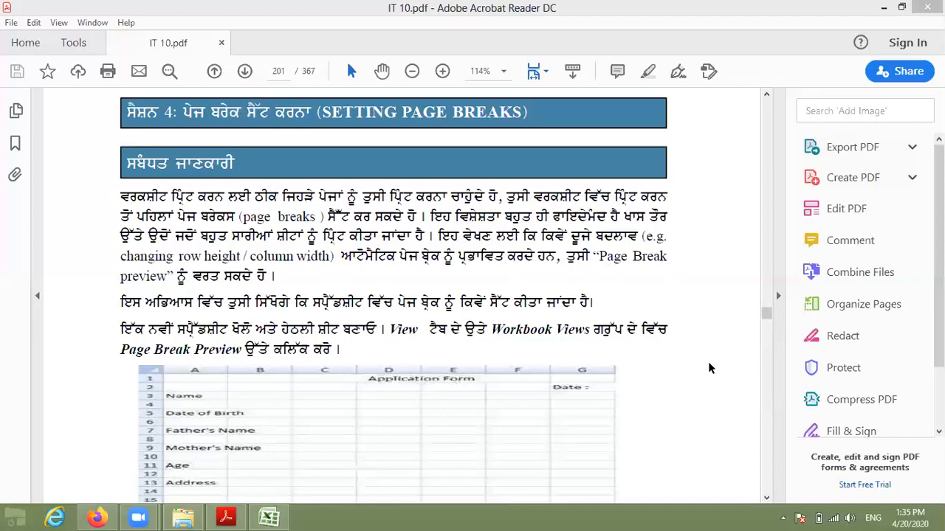
left_click(766, 499)
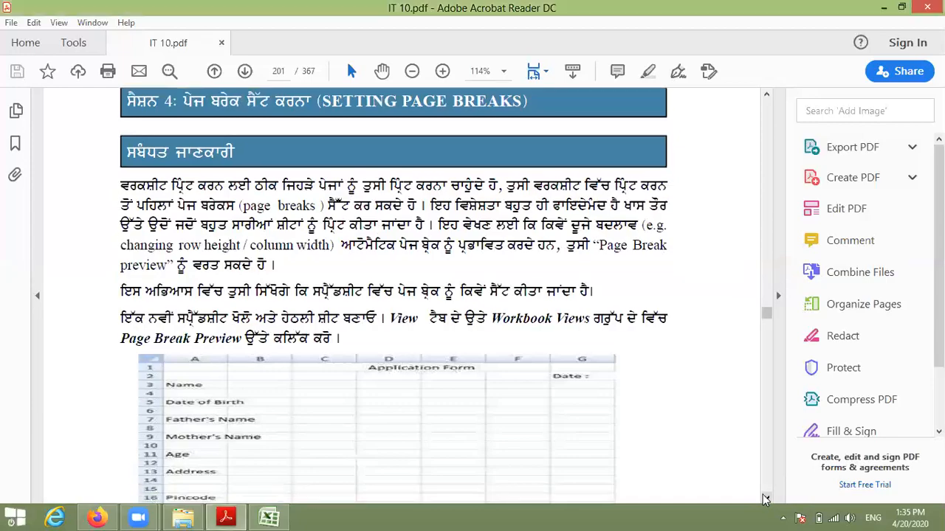
scroll(668, 400, "down", 1)
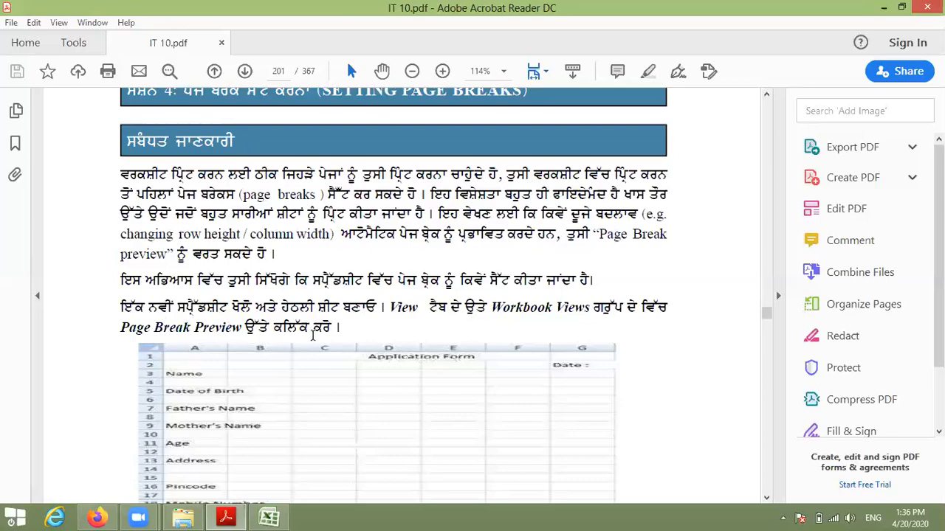
left_click(766, 499)
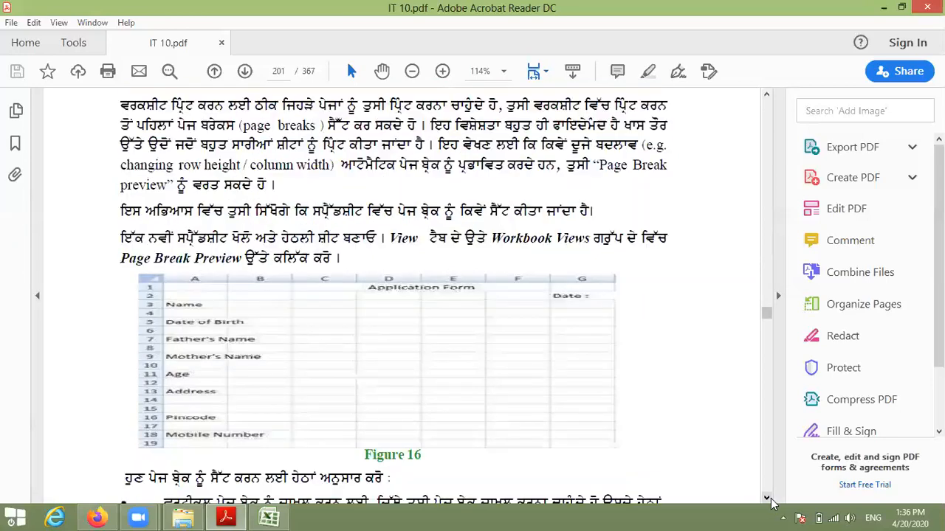
left_click(767, 498)
left_click(767, 498)
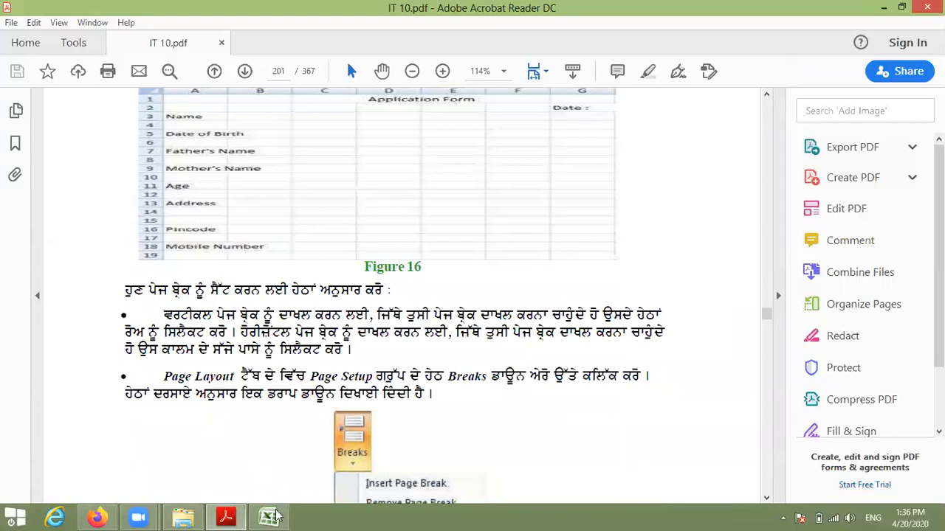
Switch to Excel, show the level-1sdms new 2018-19 sheet in Page Break Preview and review its page divisions, ending at the header row.
key("alt+Tab")
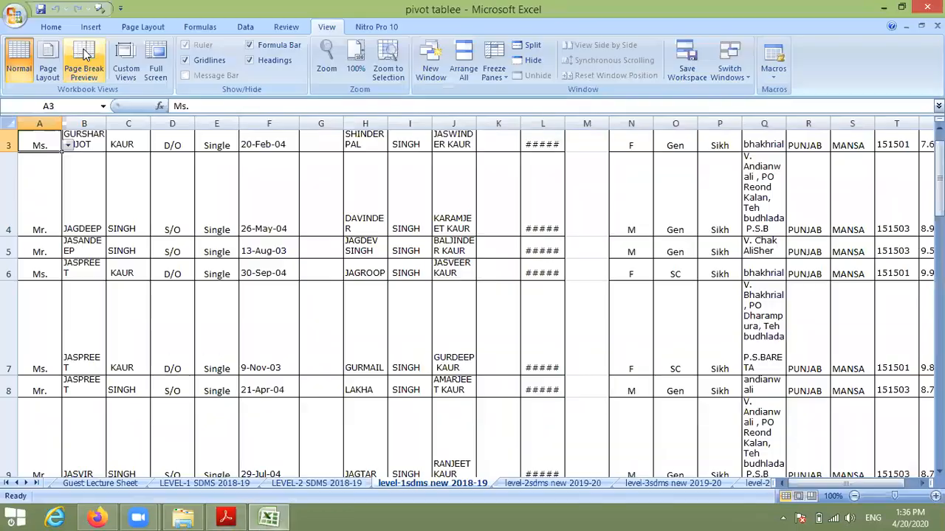
left_click(84, 61)
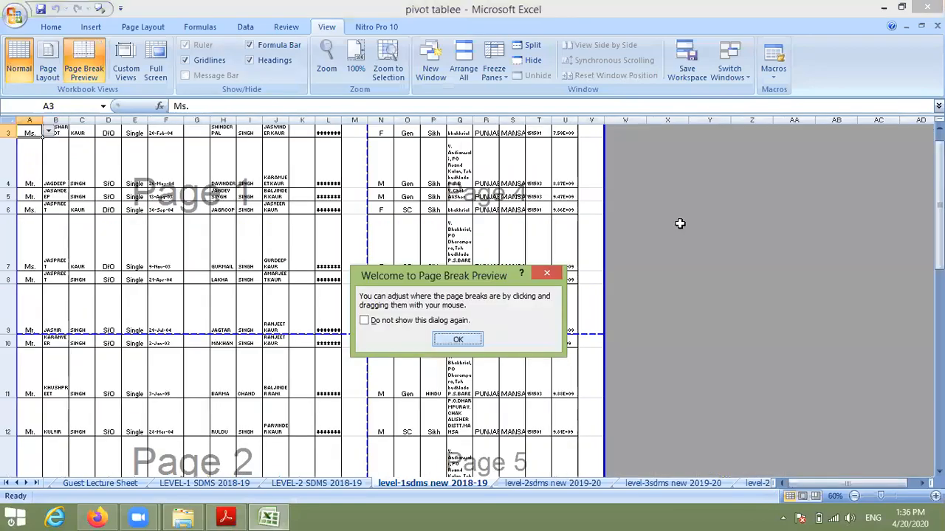
left_click(457, 338)
scroll(295, 295, "up", 1)
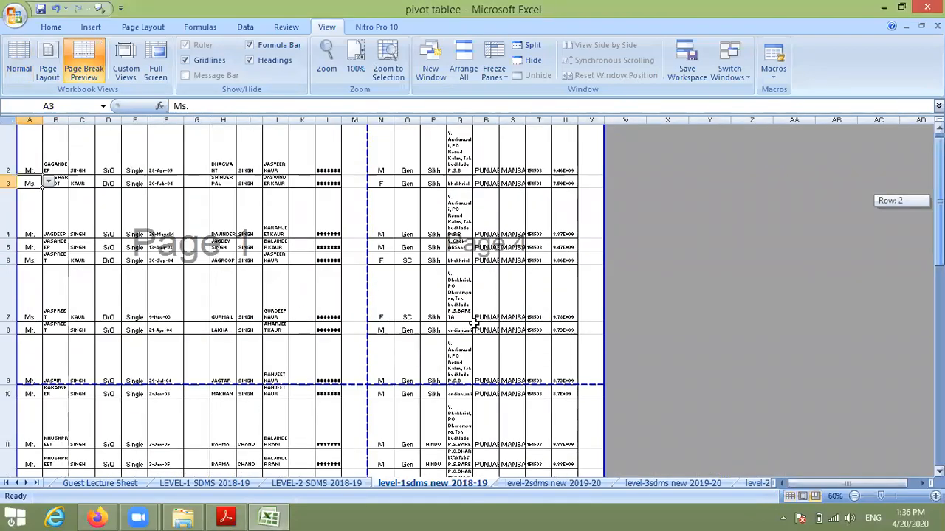
scroll(472, 324, "down", 4)
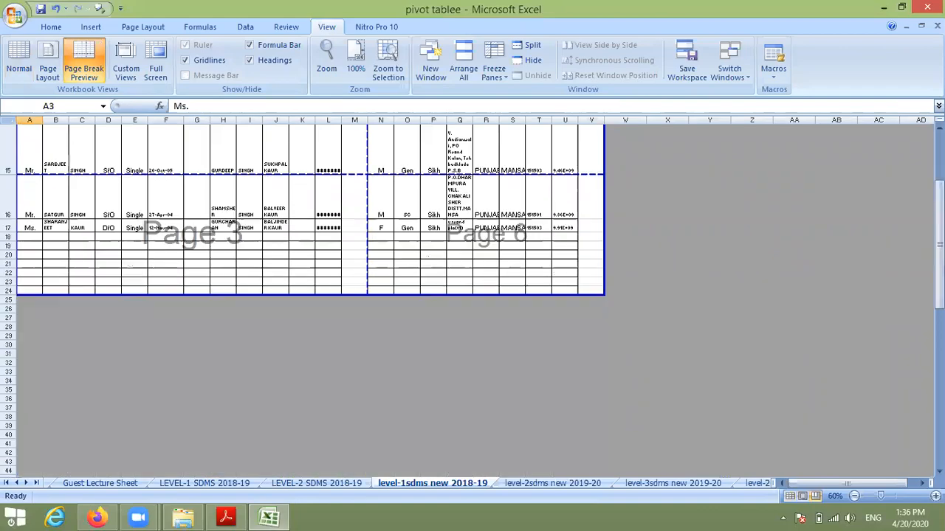
left_click(909, 25)
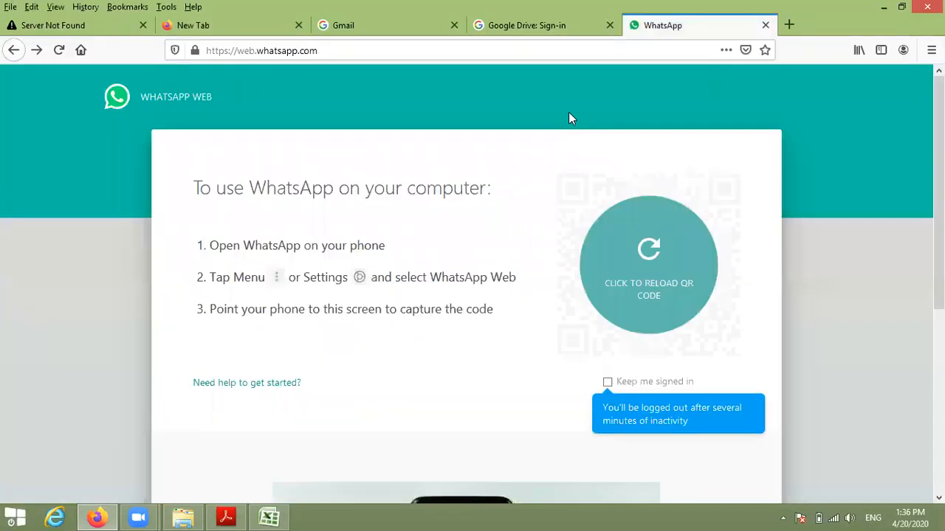
left_click(265, 515)
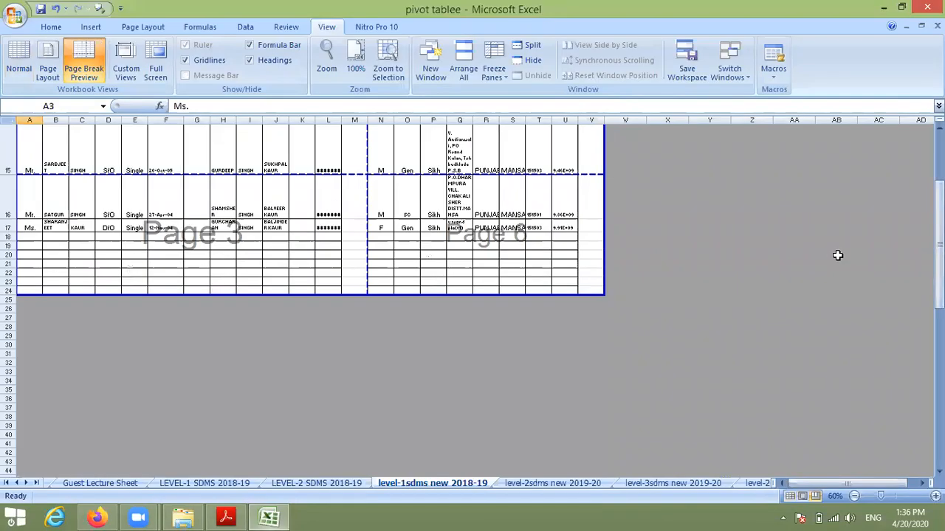
left_click_drag(940, 268, 897, 130)
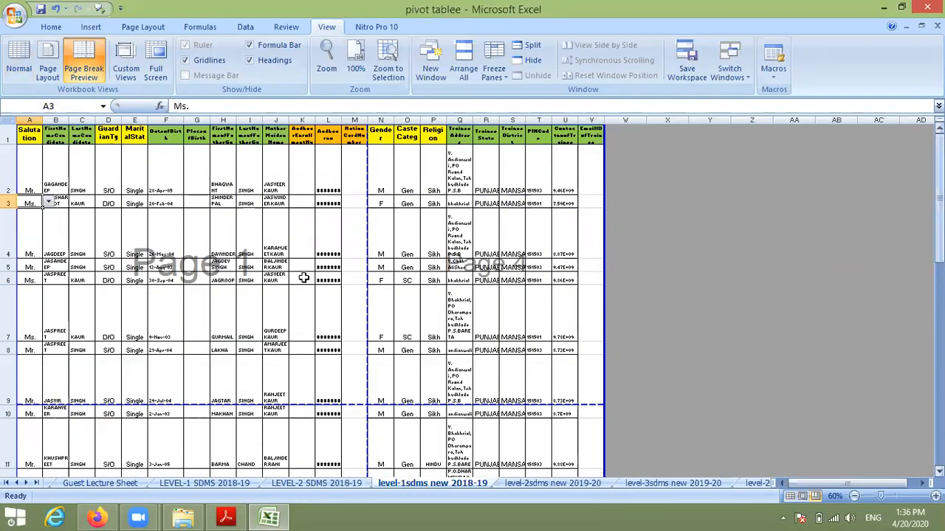
Check the Page Break Preview instructions in IT 10.pdf, and return to Excel to zoom the sheet to 80%.
left_click(226, 517)
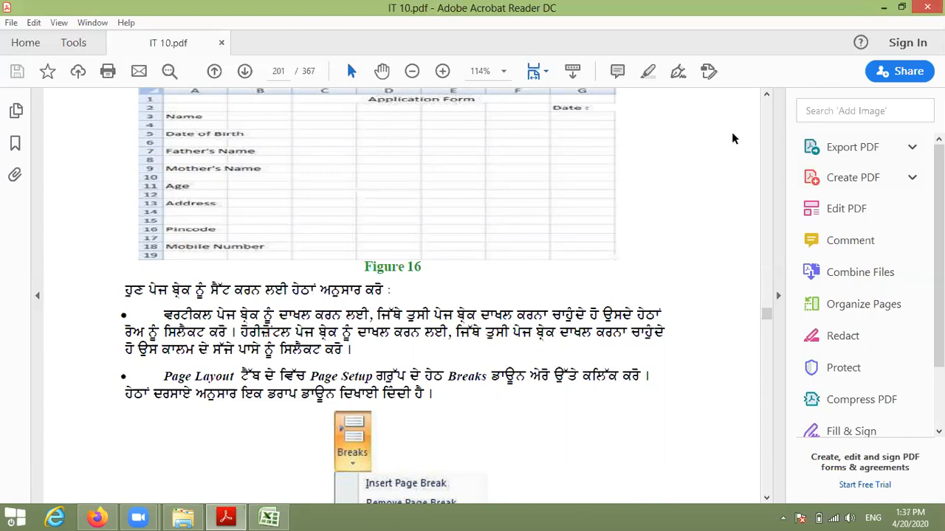
scroll(644, 135, "up", 1)
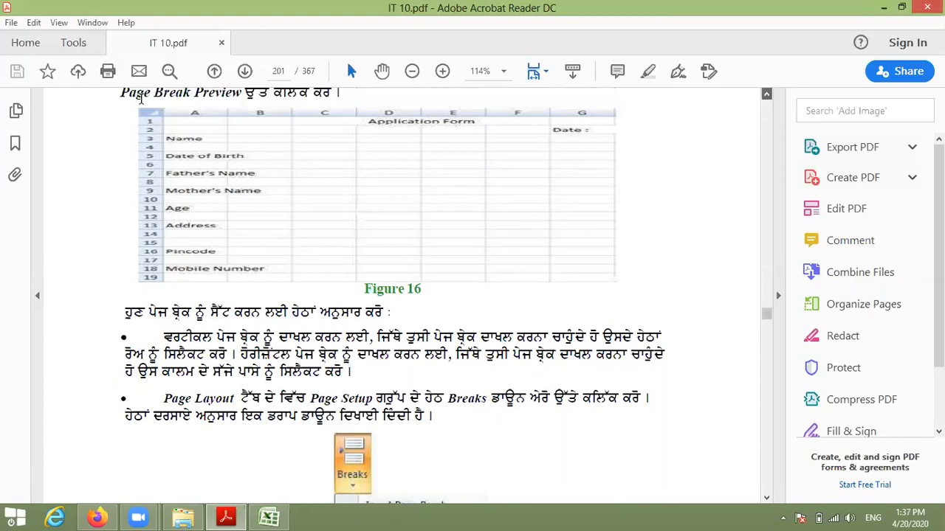
left_click(271, 517)
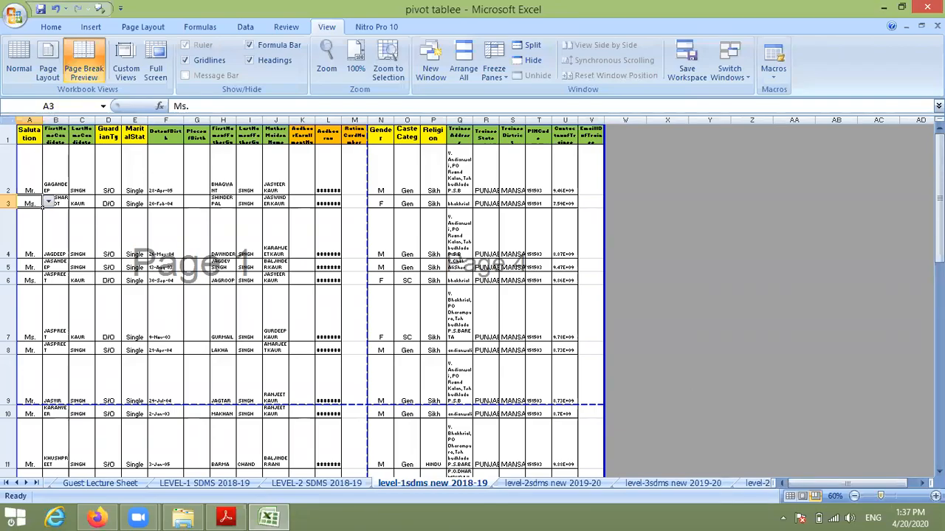
left_click(935, 497)
left_click(936, 497)
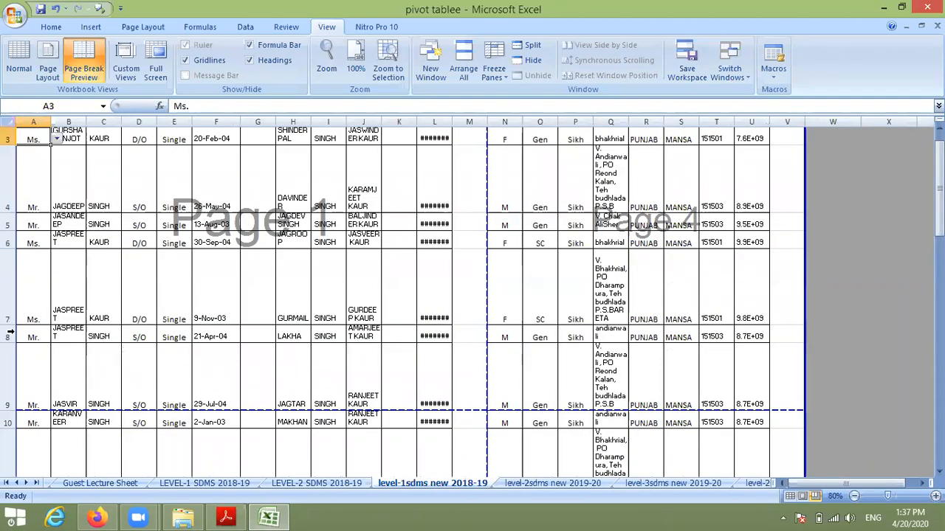
Select row 10 below the horizontal page break, and select columns A to D as the column example.
left_click(10, 420)
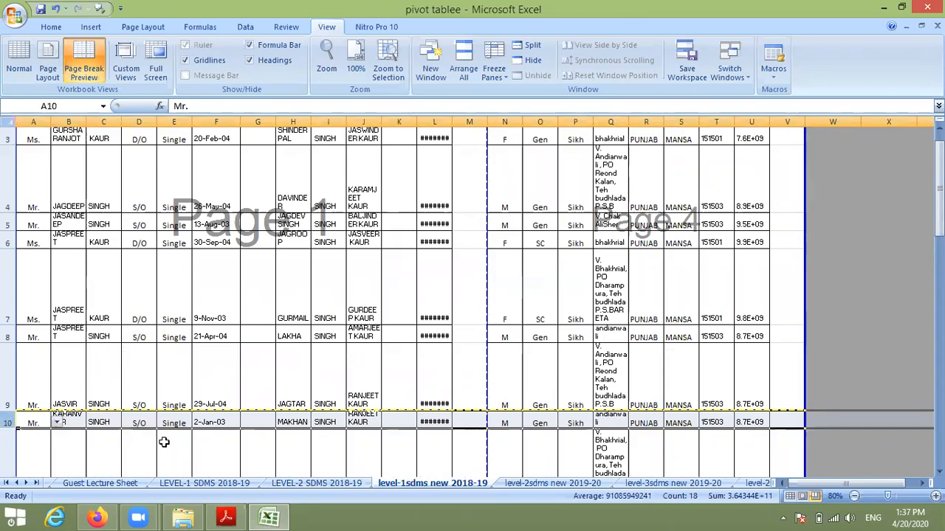
left_click(20, 418)
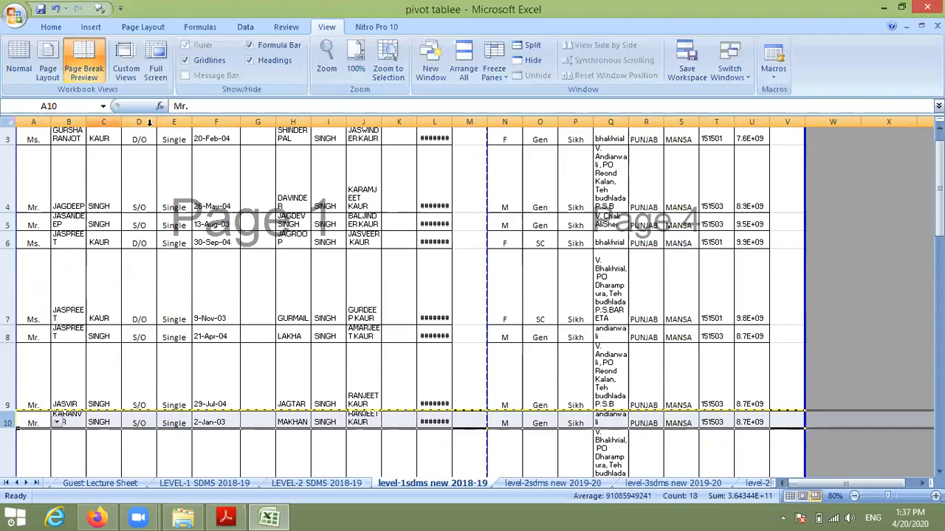
left_click_drag(33, 122, 154, 124)
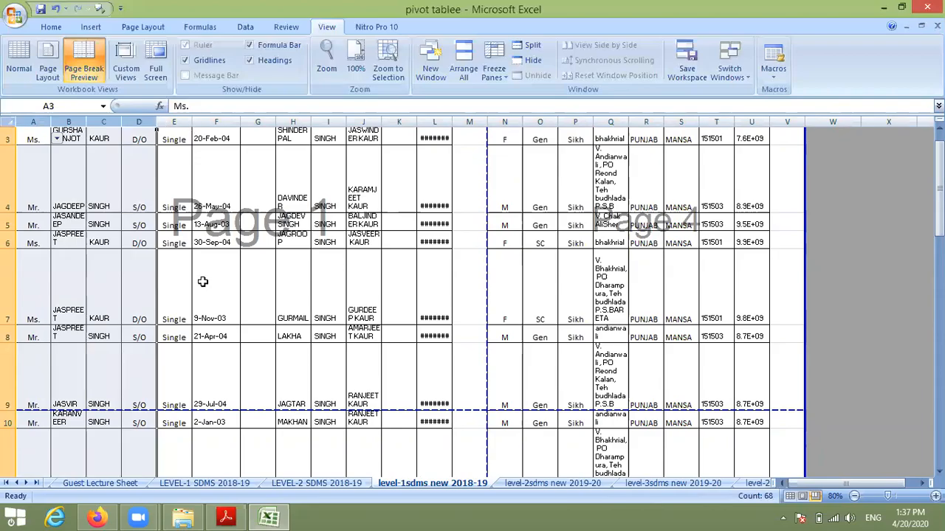
Switch to Acrobat Reader and examine the hide and freeze exercises and the Breaks options in Figure 17 of IT 10.pdf.
left_click(226, 517)
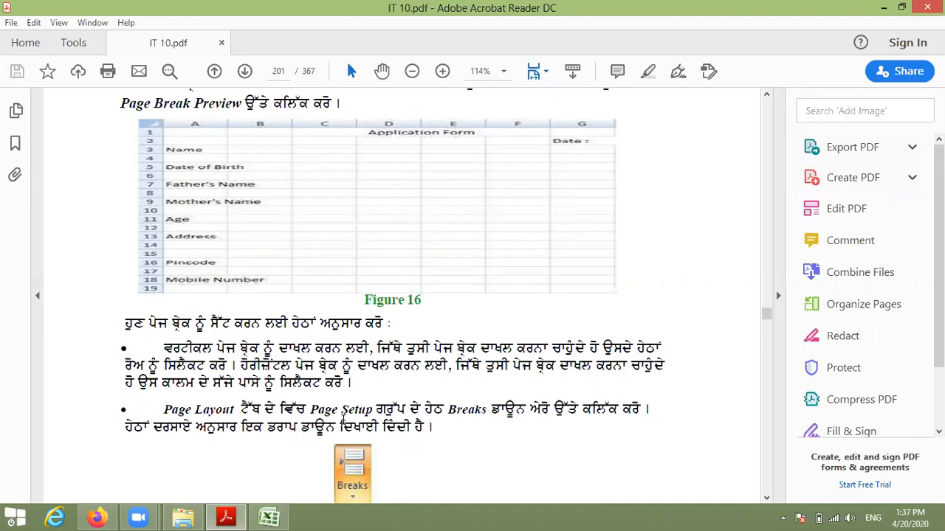
scroll(343, 419, "up", 20)
scroll(343, 419, "down", 5)
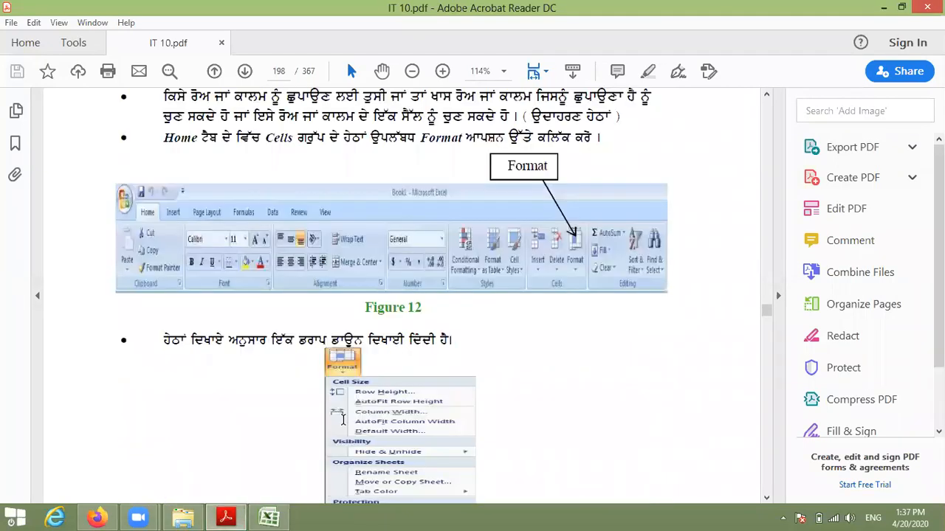
scroll(343, 420, "down", 10)
scroll(343, 420, "down", 5)
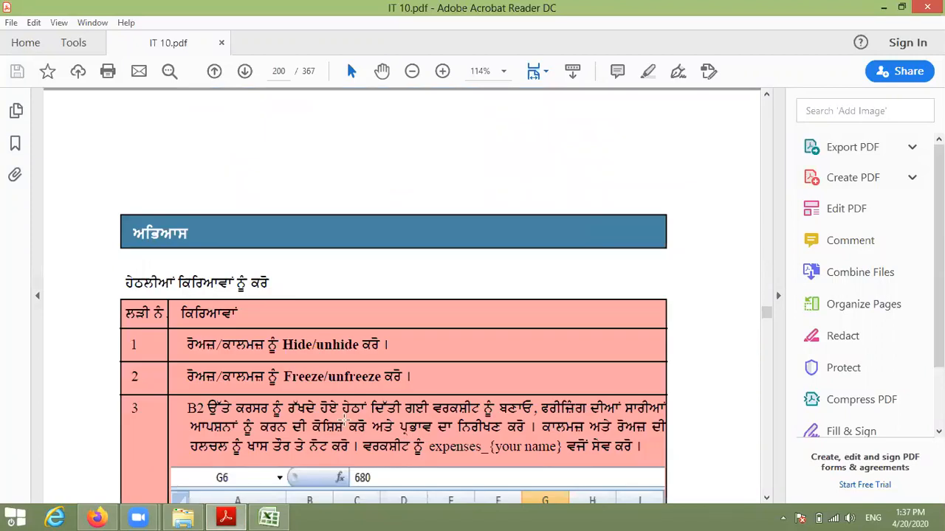
scroll(343, 420, "down", 5)
scroll(343, 426, "down", 5)
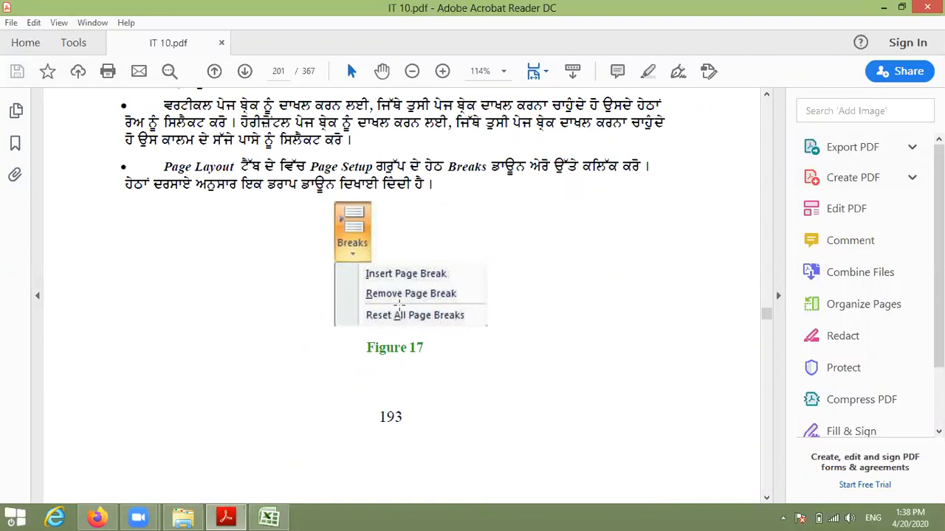
Switch to Excel, go to the level-3sdms new 2019-20 sheet and select the Gender cell in row 6.
left_click(269, 517)
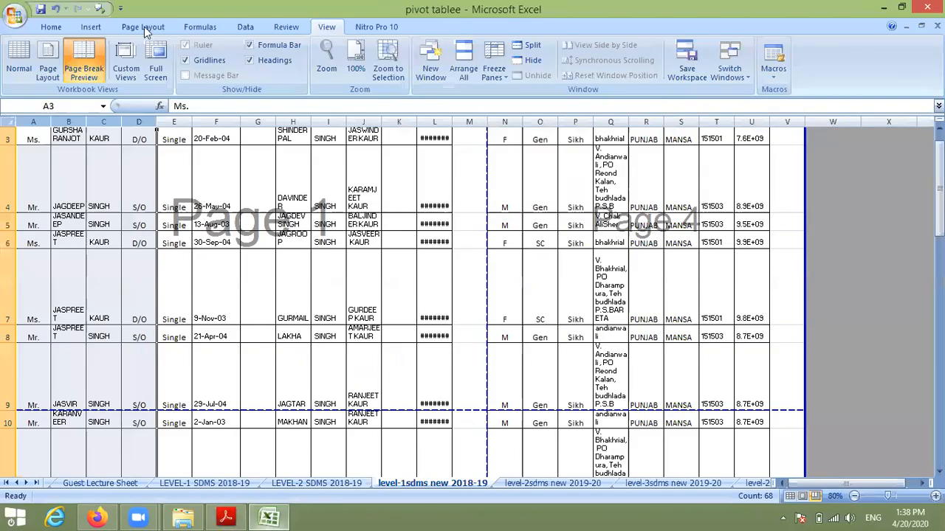
left_click(144, 26)
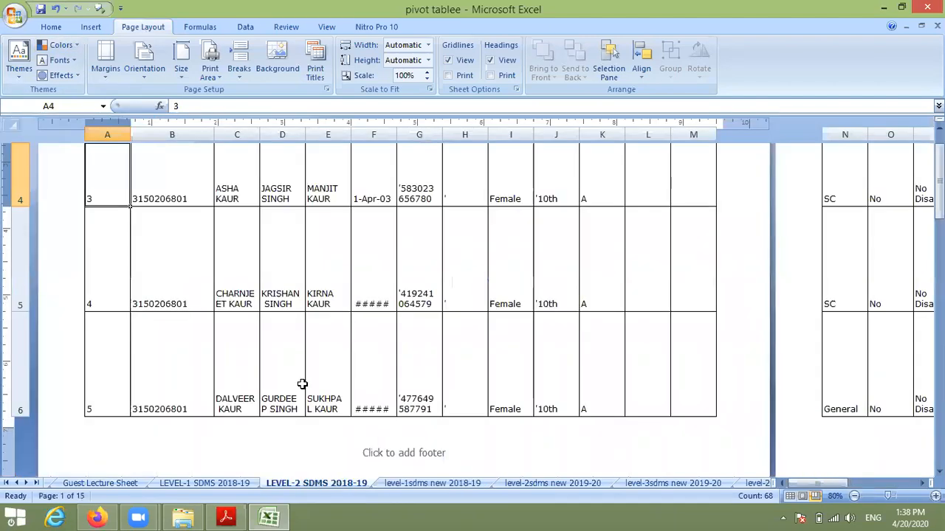
left_click(205, 484)
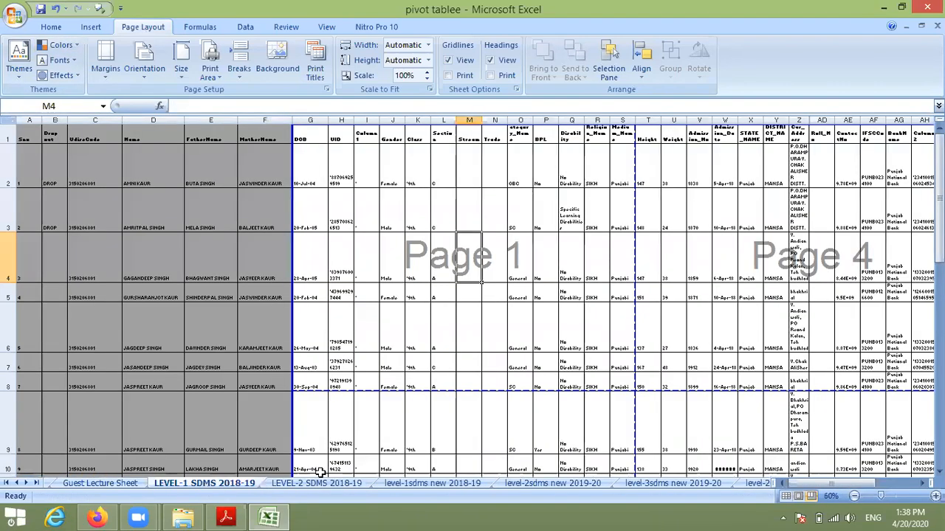
left_click(636, 483)
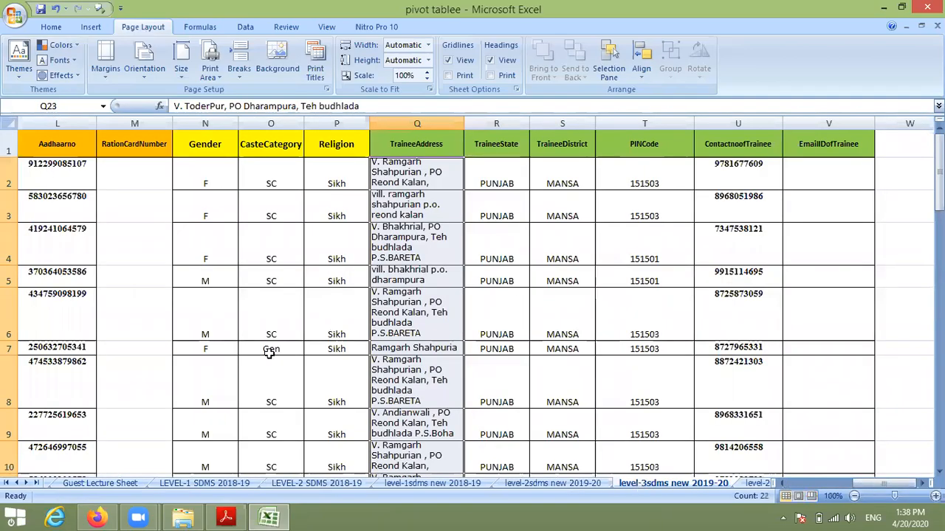
left_click(230, 334)
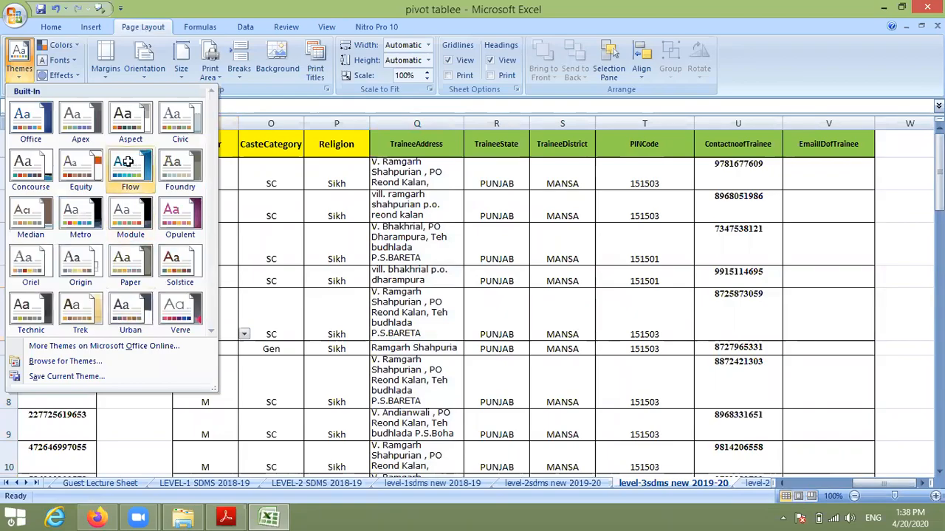
Examine the built-in themes, theme colors and theme effects, selecting the whole sheet and ending on cell N2.
left_click(73, 95)
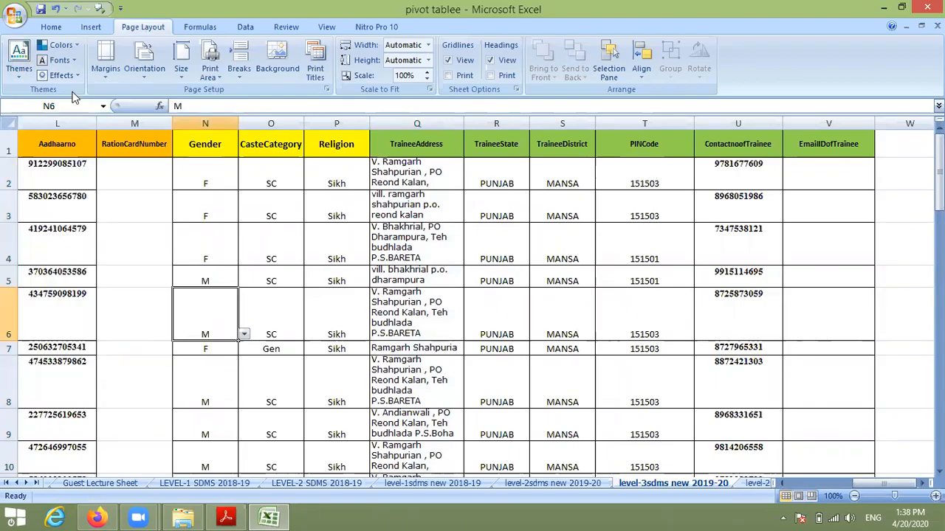
left_click(61, 45)
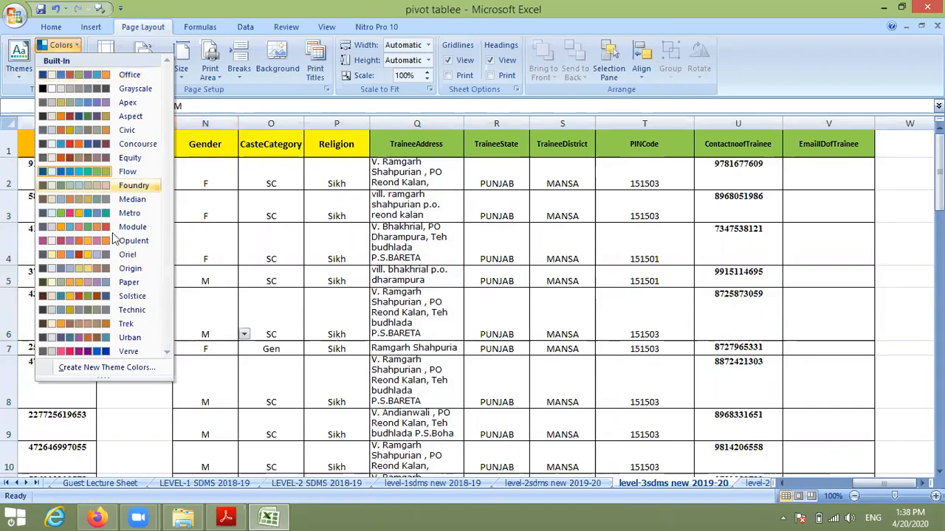
left_click(6, 77)
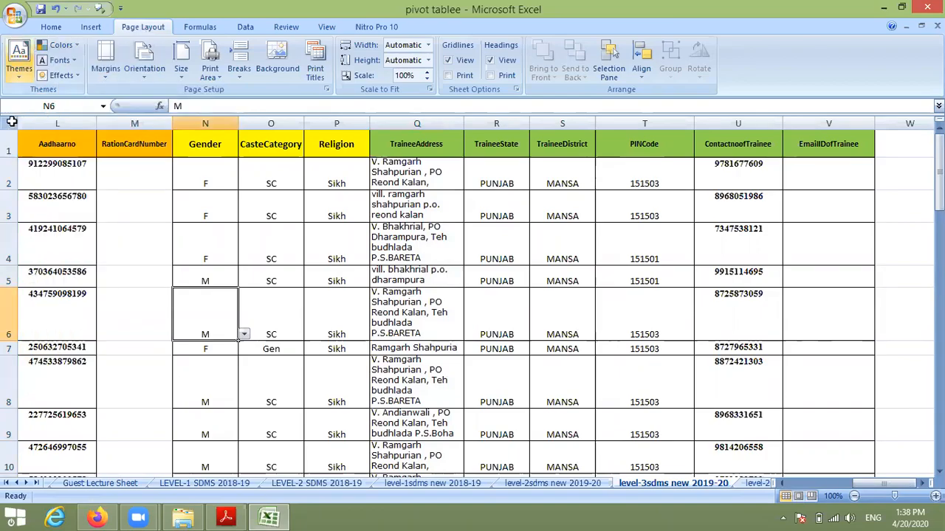
left_click(12, 122)
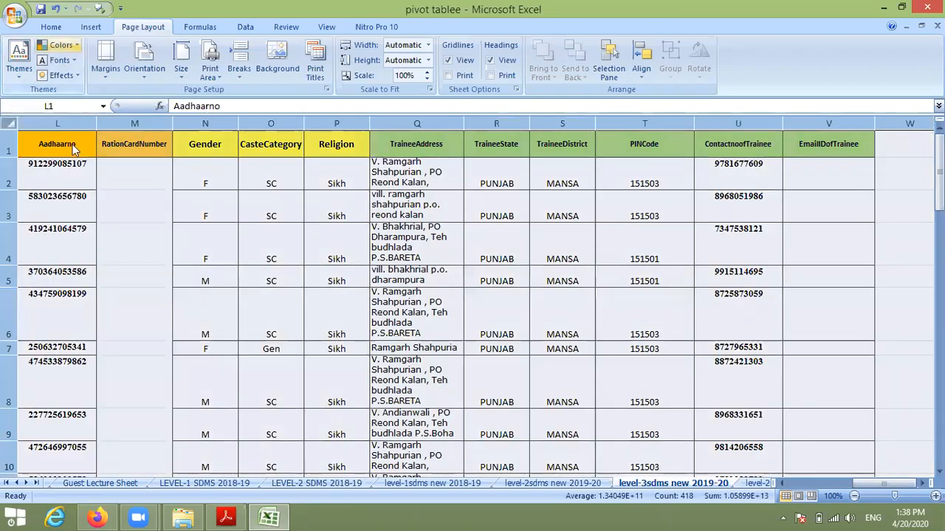
left_click(68, 45)
left_click(75, 74)
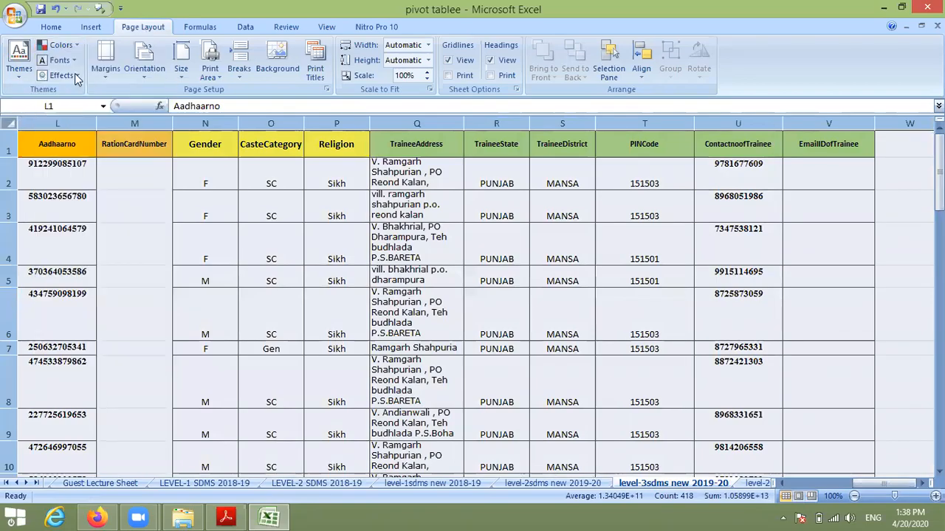
left_click(75, 74)
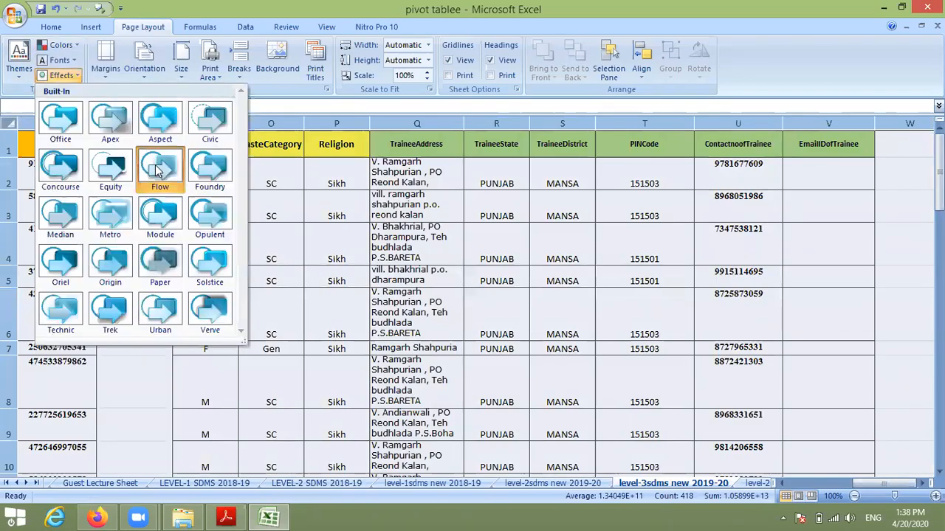
left_click(133, 50)
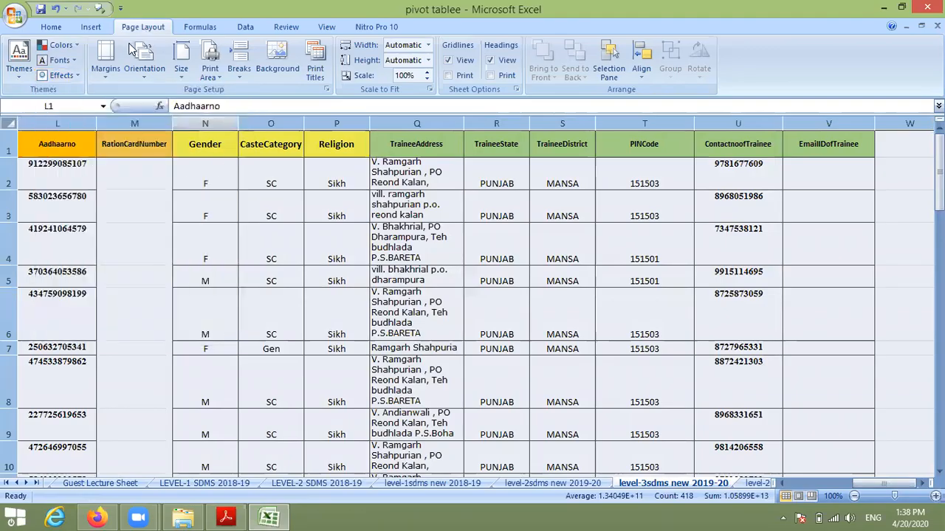
left_click(231, 162)
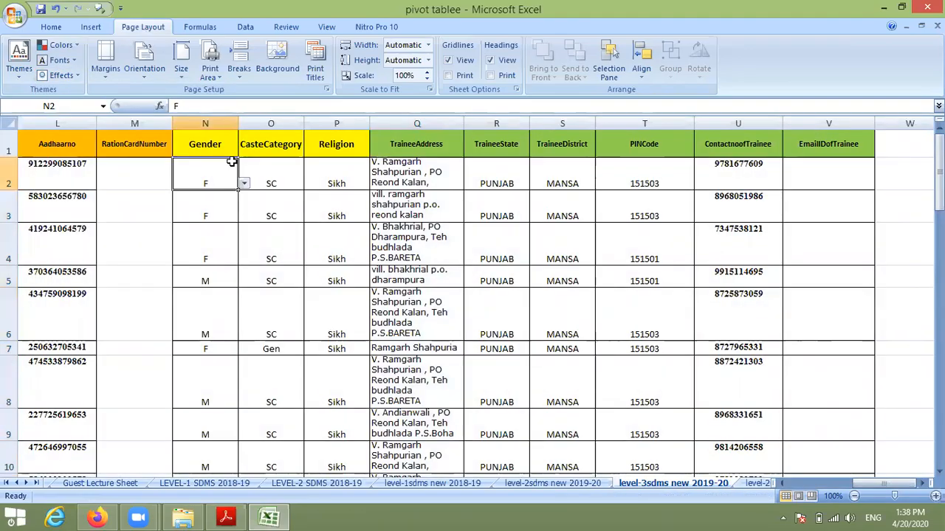
Start custom page margins for the sheet and set the left margin to 1.45.
left_click(106, 83)
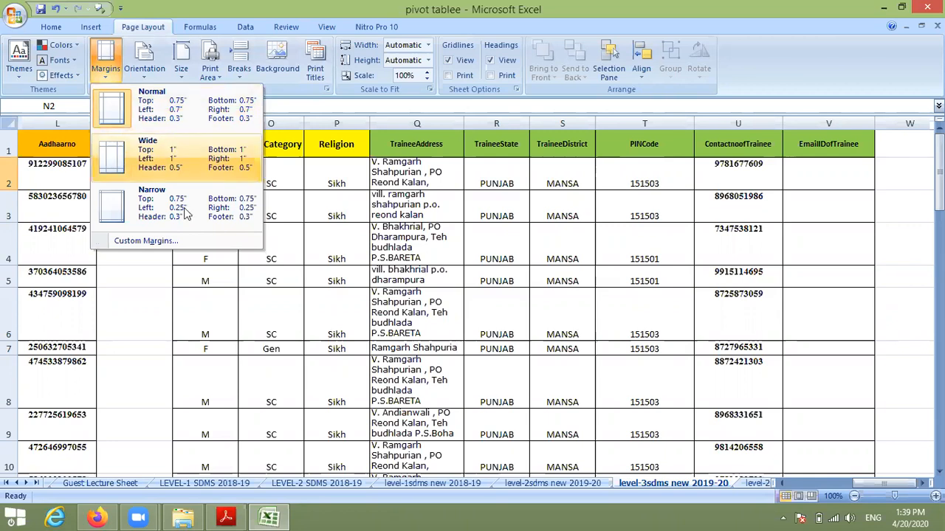
left_click(164, 243)
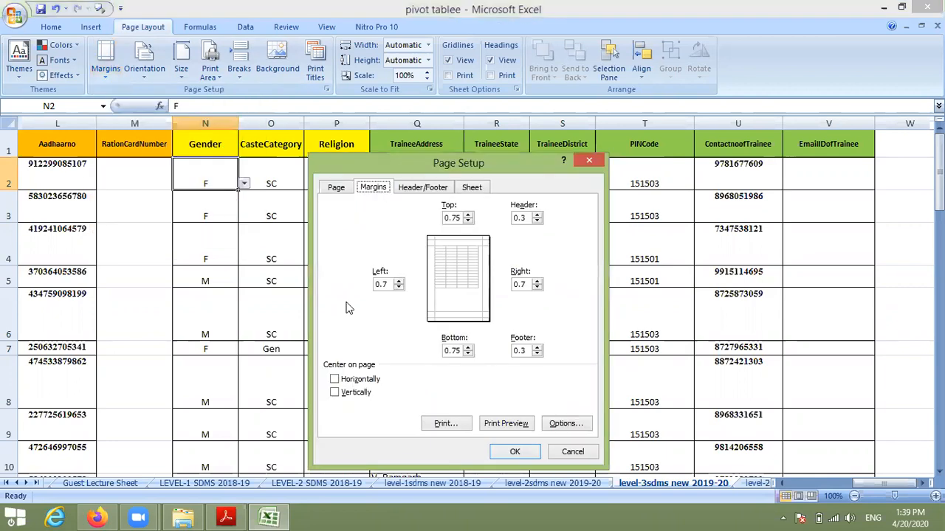
left_click(399, 283)
left_click(399, 283)
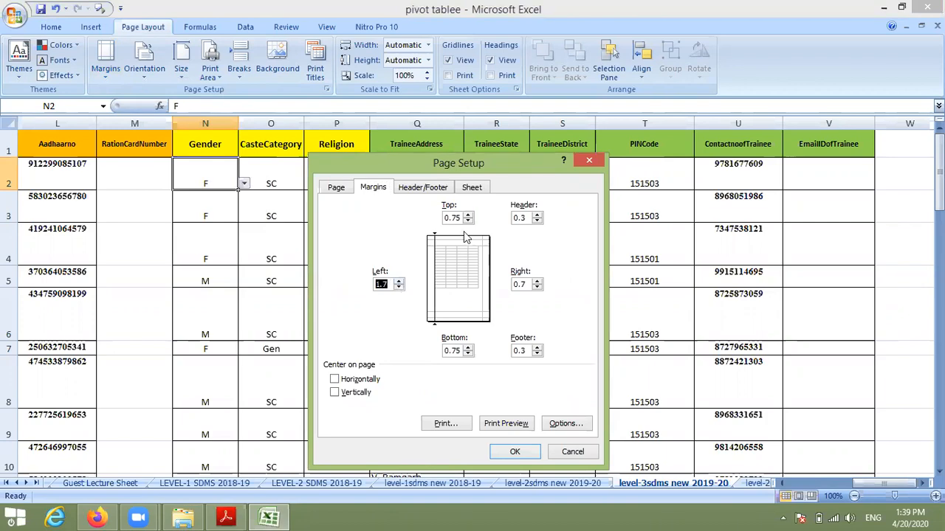
left_click(399, 287)
Set the top and bottom margins to 1 and increase the right margin.
left_click(468, 215)
left_click(468, 354)
left_click(468, 347)
left_click(468, 348)
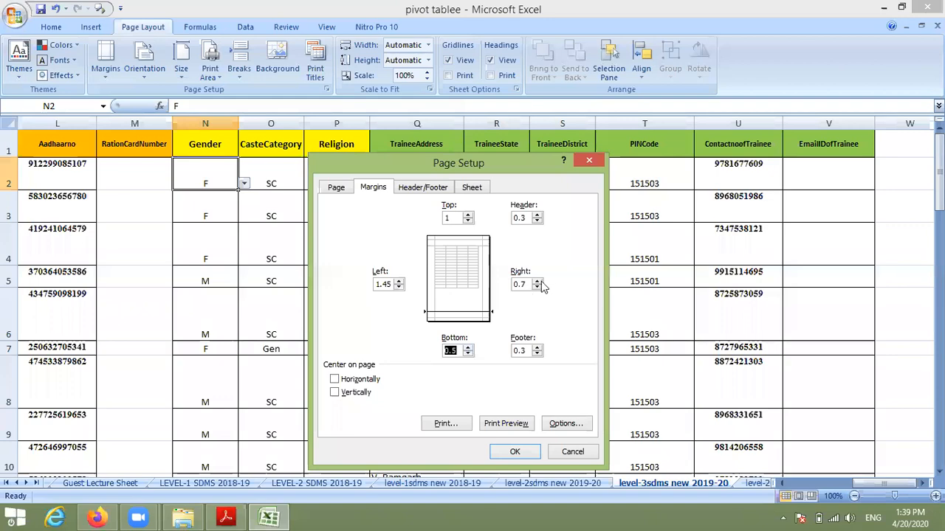
left_click(537, 282)
left_click(537, 281)
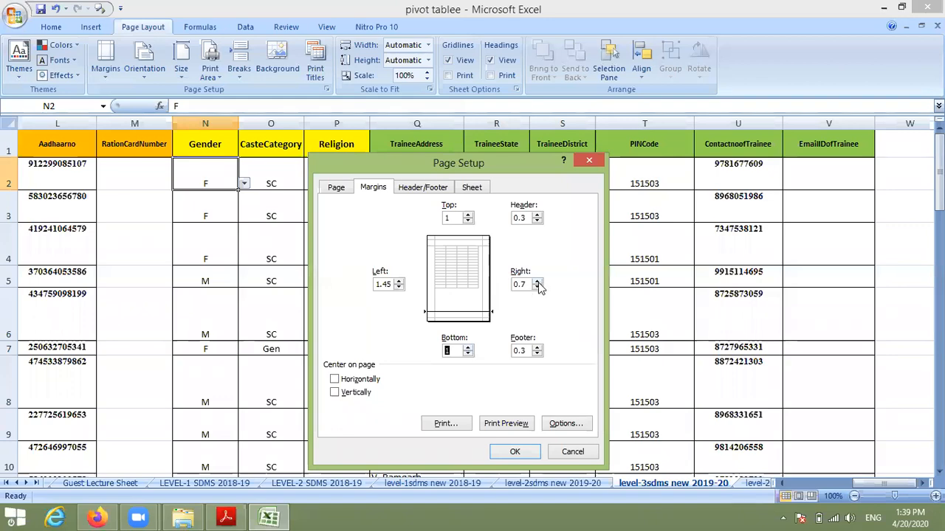
Open the print preview with margin guides shown and move all four page margins close to the paper edges.
left_click(505, 423)
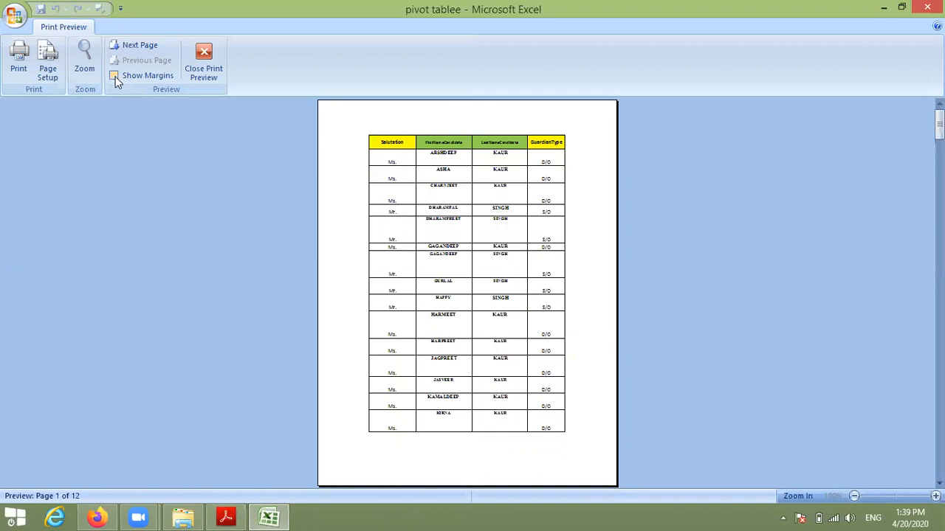
left_click(141, 76)
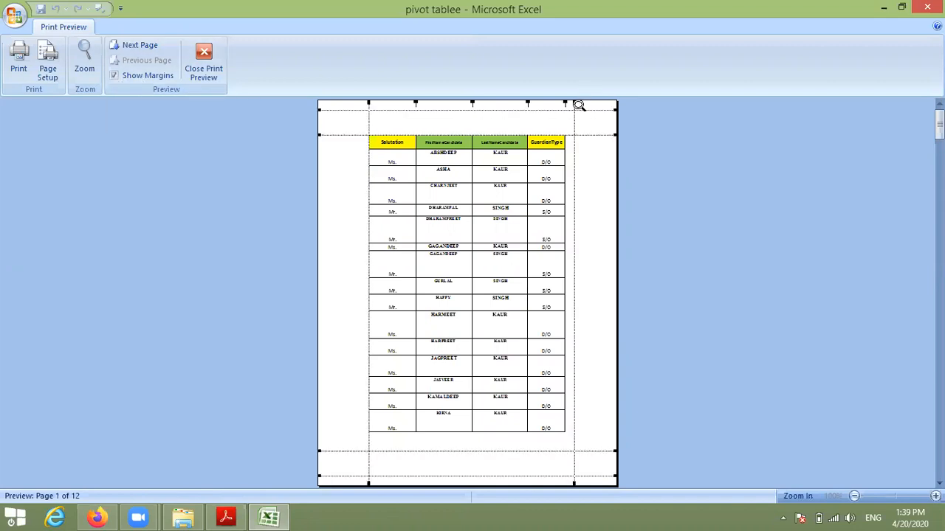
left_click_drag(597, 109, 606, 105)
left_click_drag(368, 118, 328, 125)
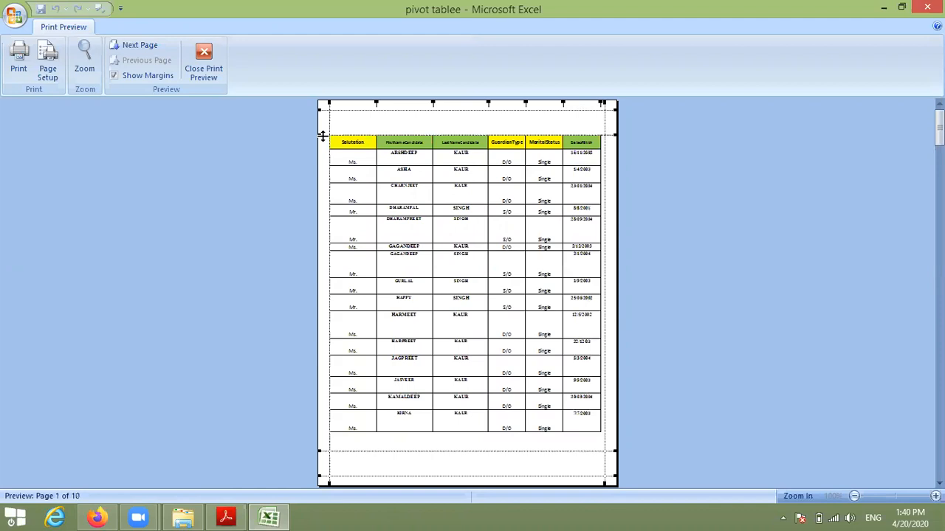
left_click_drag(323, 135, 324, 113)
left_click_drag(327, 451, 328, 468)
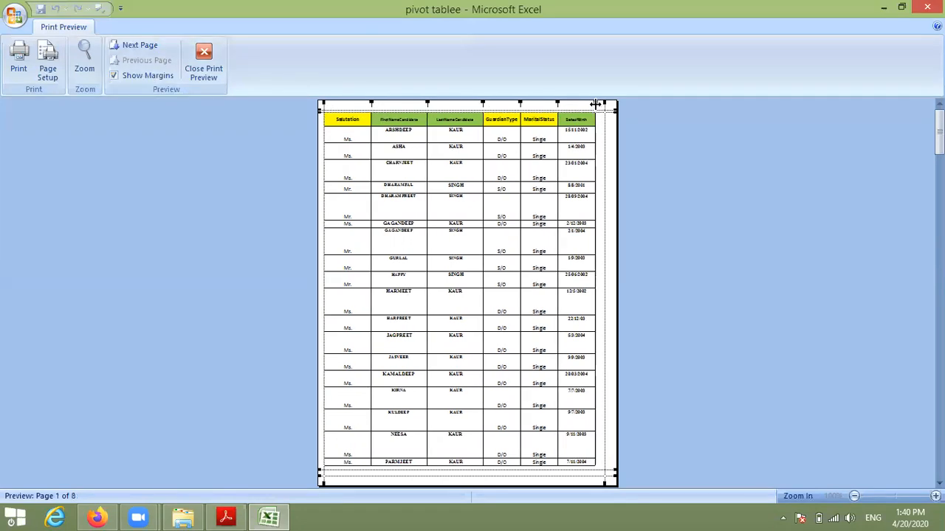
Widen the left and right margins in the print preview and return to the worksheet.
left_click_drag(605, 104, 578, 109)
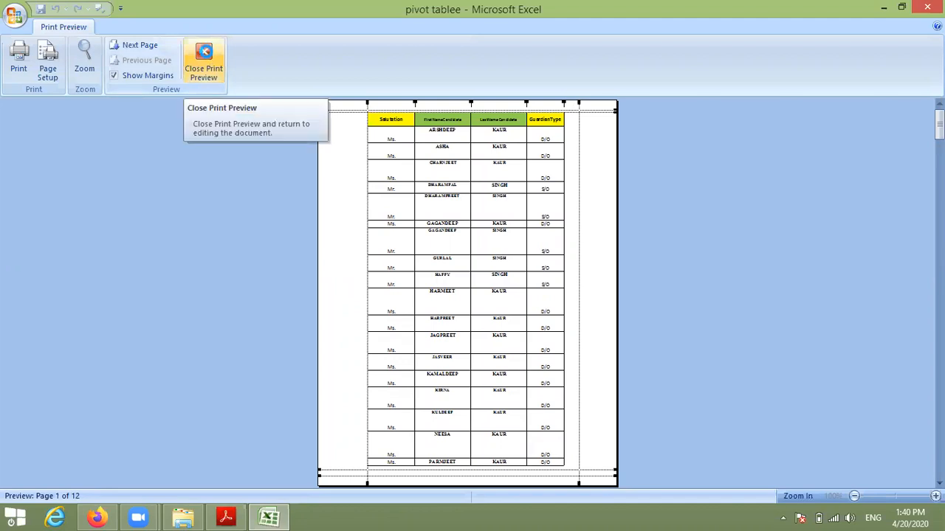
left_click(203, 62)
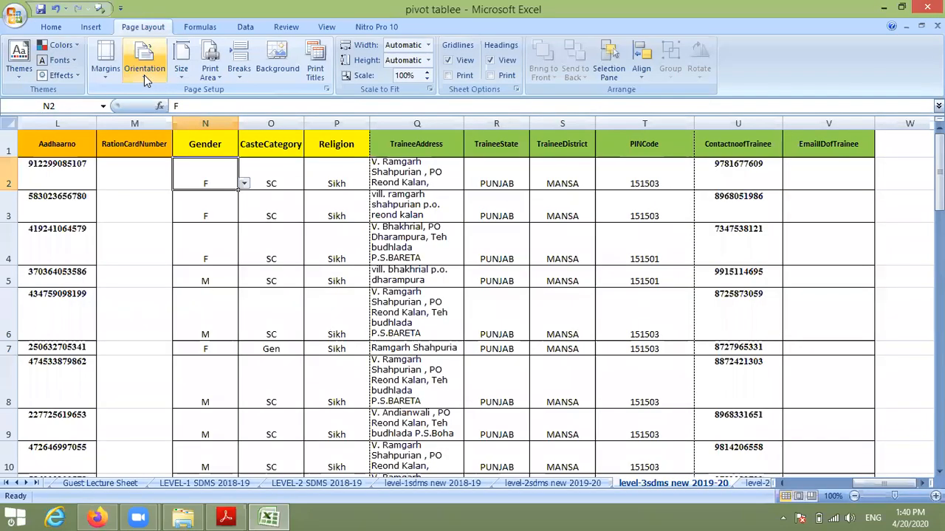
Examine the Portrait and Landscape orientation choices, selecting cell L1 and column L along the way.
left_click(144, 75)
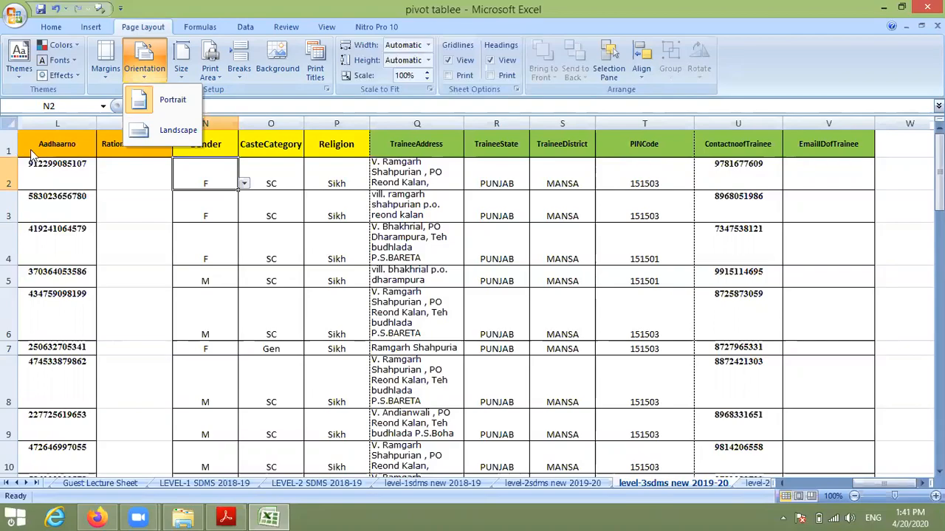
left_click(94, 223)
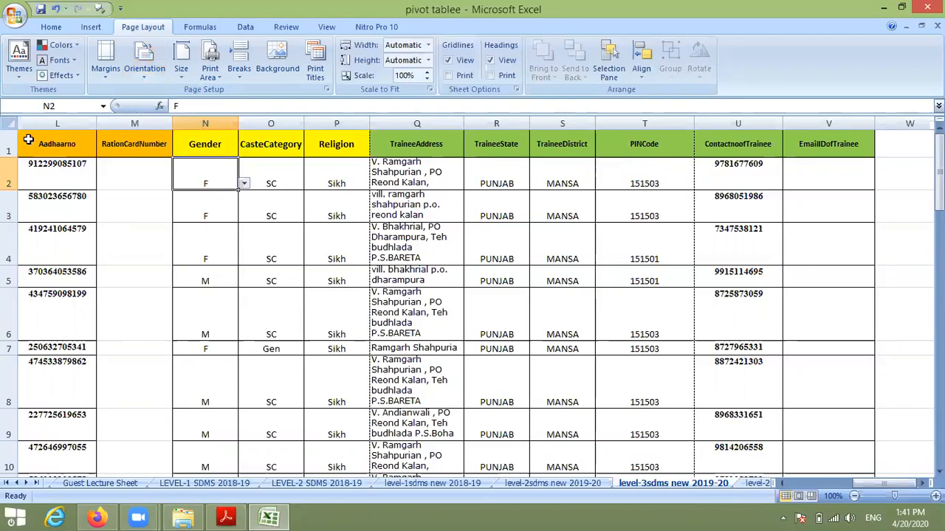
left_click(24, 142)
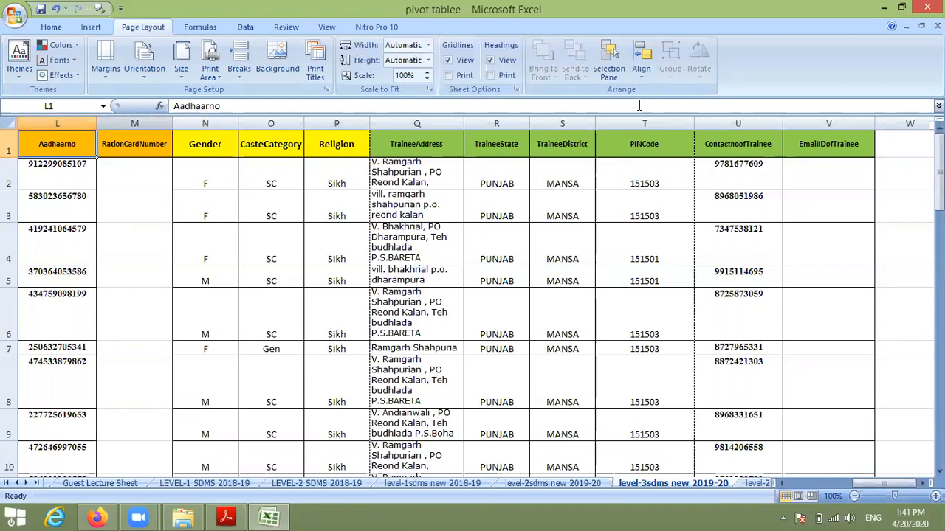
left_click(146, 68)
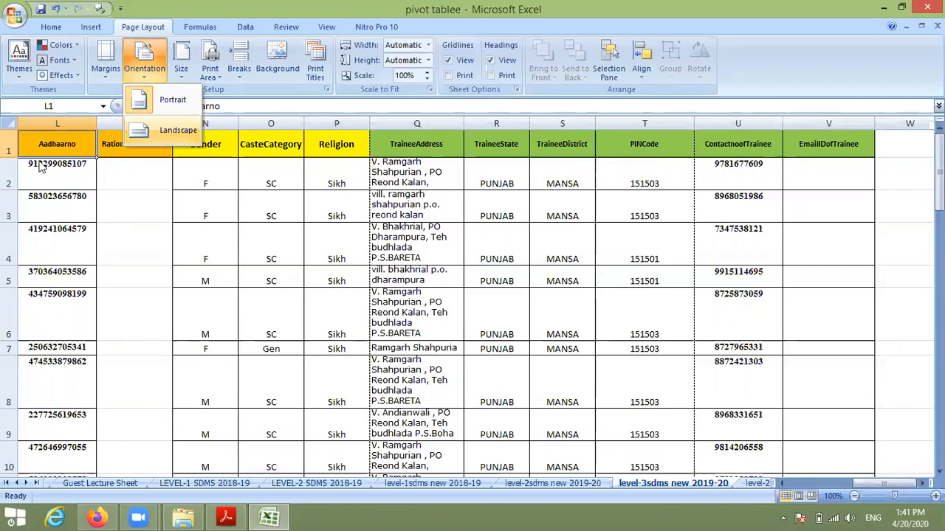
left_click(61, 115)
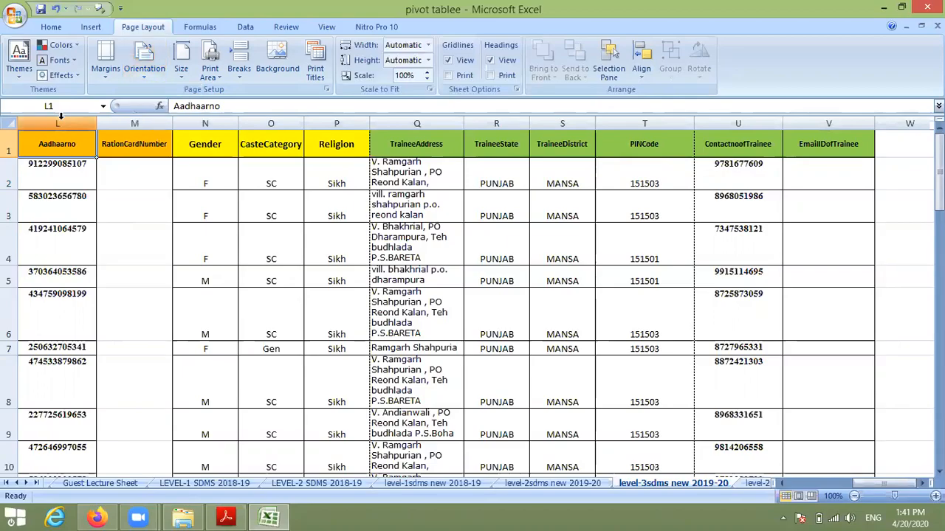
left_click(145, 75)
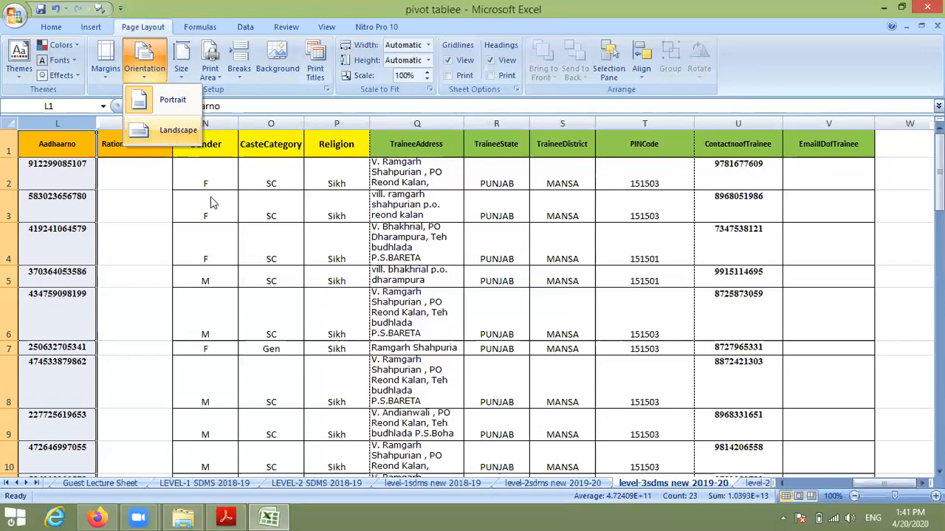
Set the sheet's paper size to A4 (8.27" x 11.69").
left_click(186, 72)
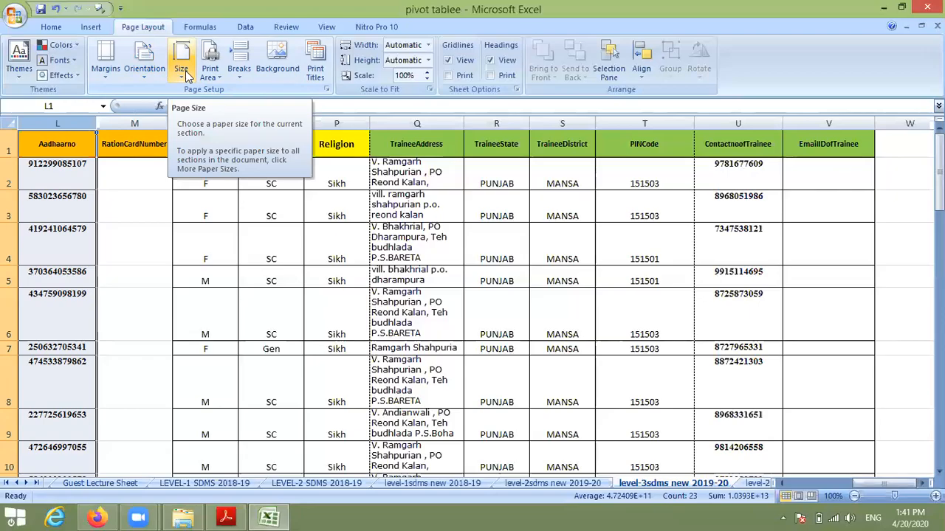
left_click(186, 73)
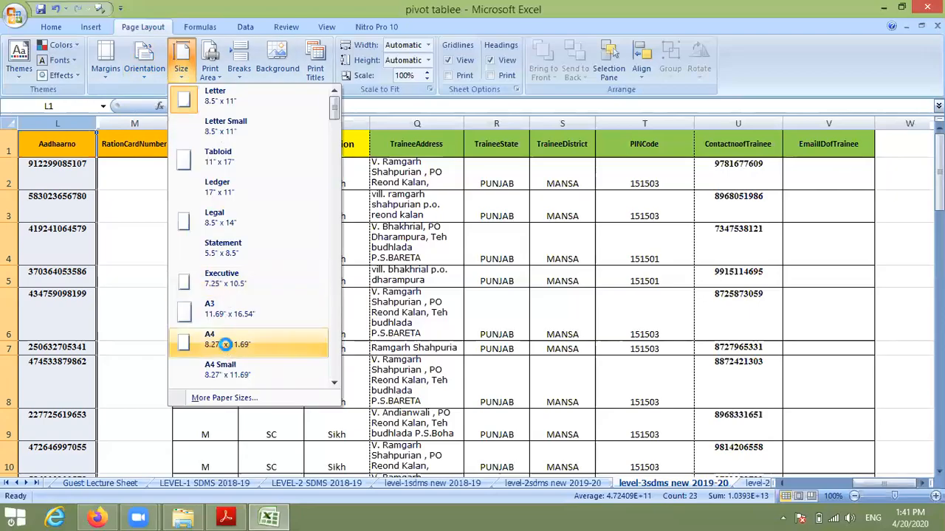
left_click(227, 347)
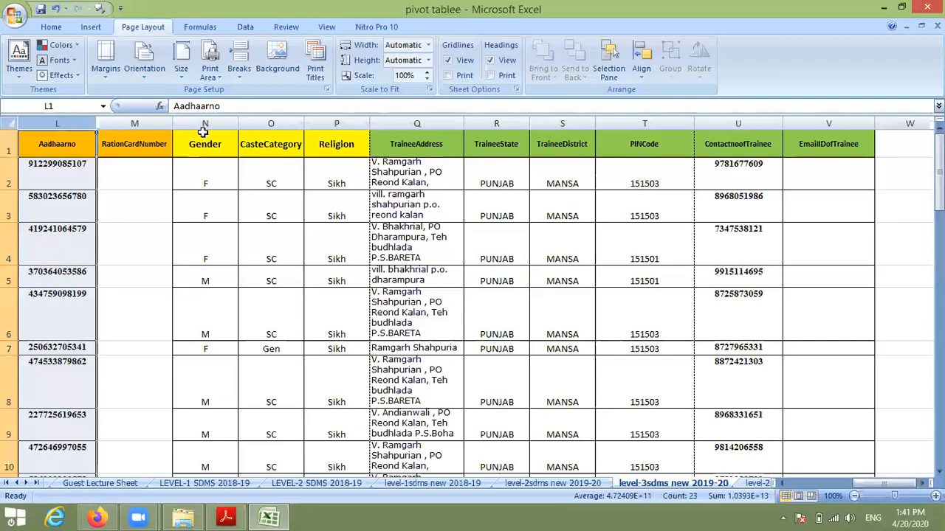
Review the available paper sizes for the sheet.
left_click(183, 70)
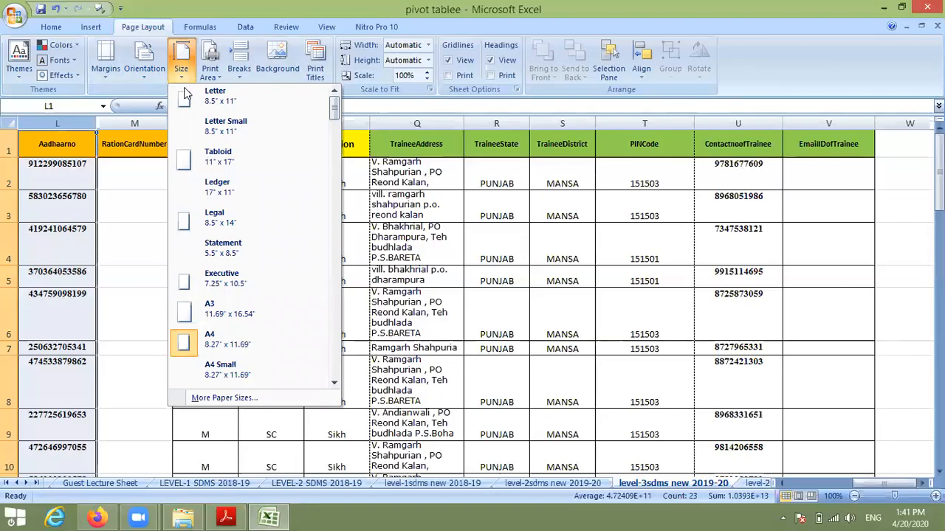
left_click(329, 206)
left_click(333, 105)
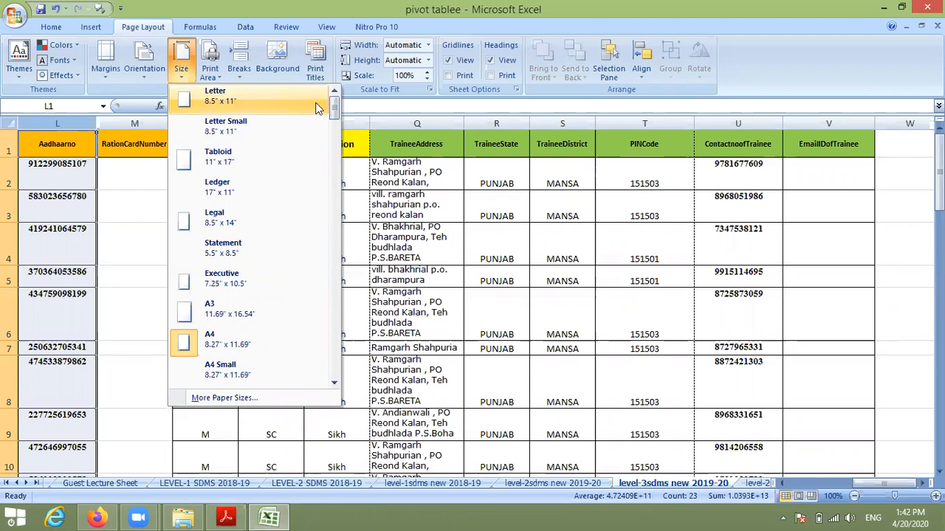
Set the cell range M3:T6 as the sheet's print area.
left_click(425, 306)
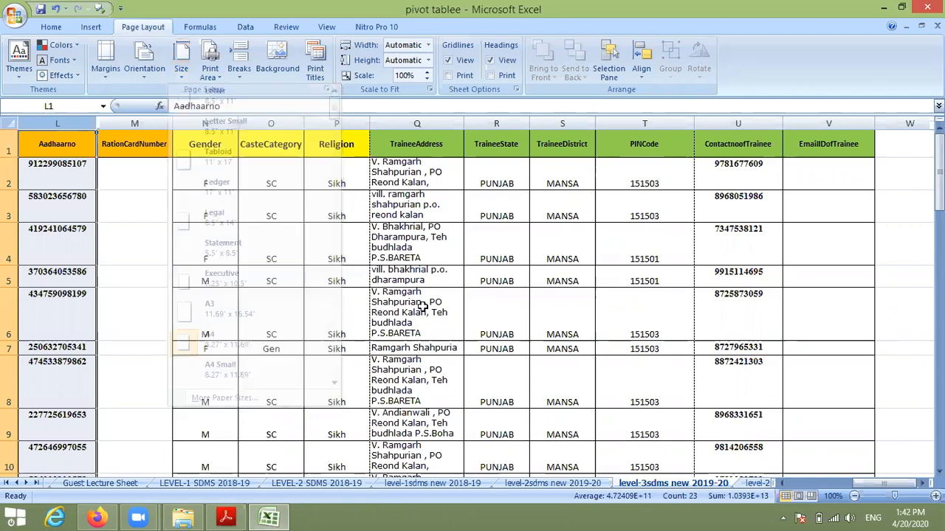
left_click(220, 76)
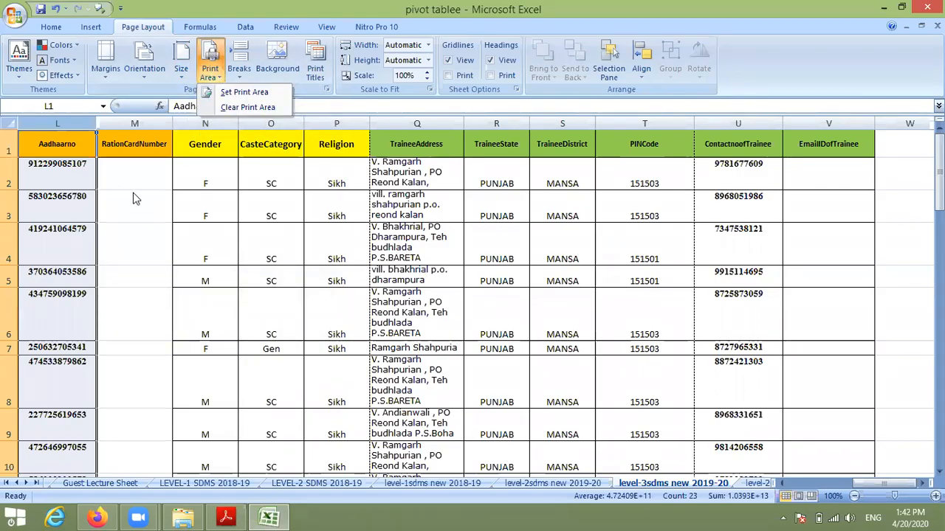
left_click(454, 80)
left_click_drag(143, 143, 514, 277)
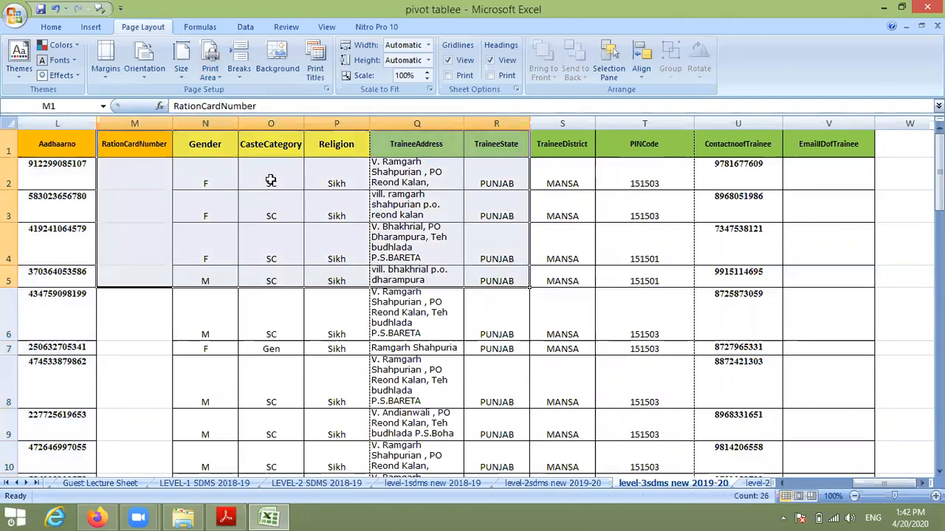
double_click(226, 144)
left_click_drag(208, 122, 450, 186)
left_click_drag(226, 121, 392, 120)
left_click_drag(111, 203, 664, 327)
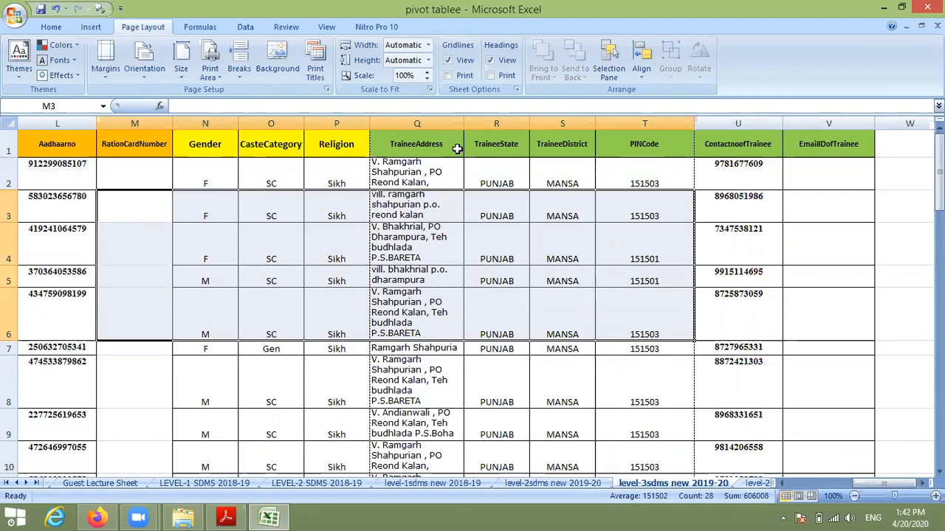
left_click(214, 76)
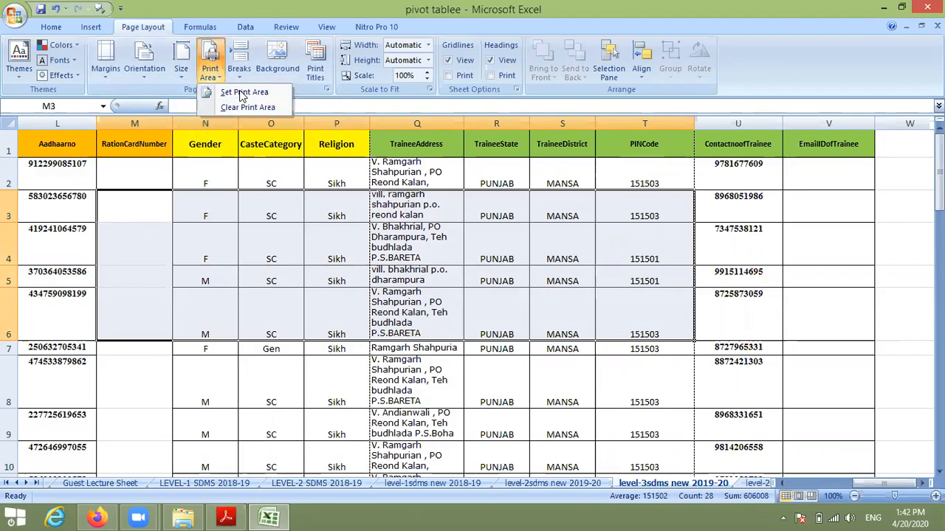
left_click(238, 93)
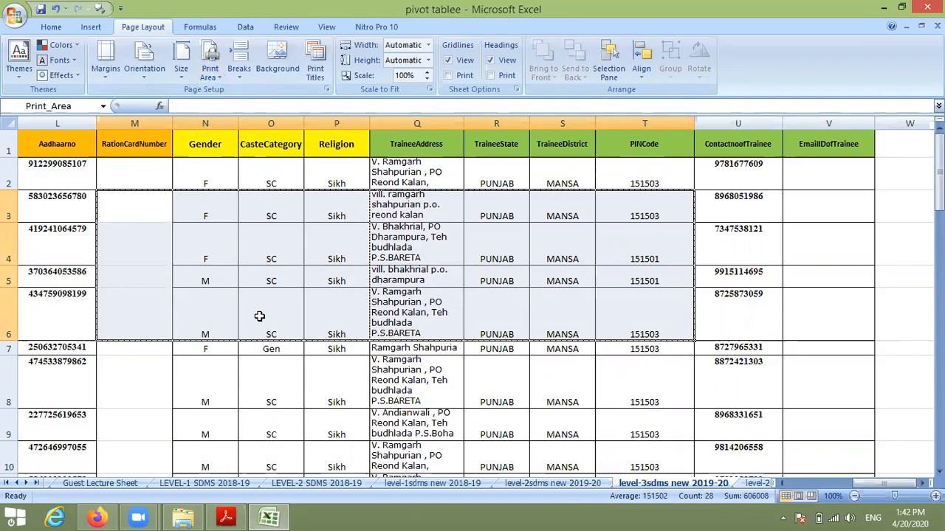
Narrow the left and right page margins in the print preview and return to the worksheet.
key("ctrl+F2")
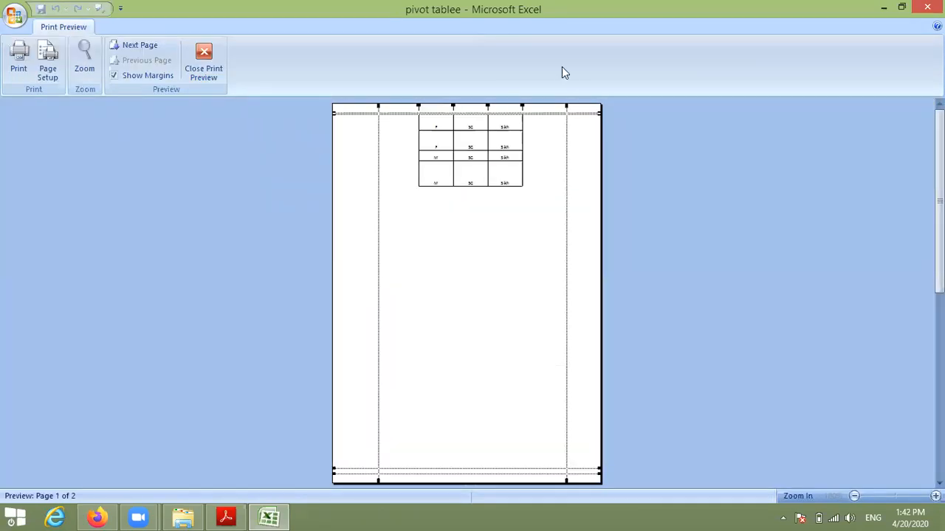
left_click_drag(565, 107, 586, 110)
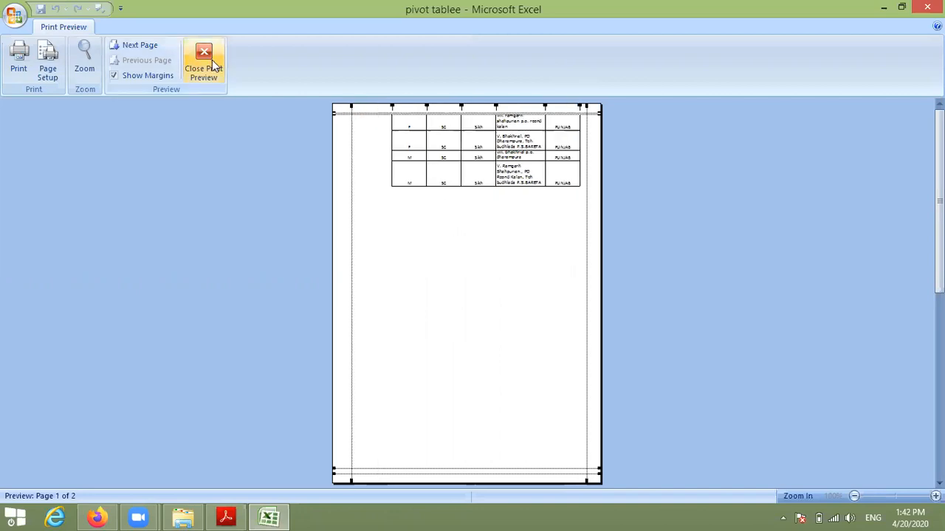
key("Escape")
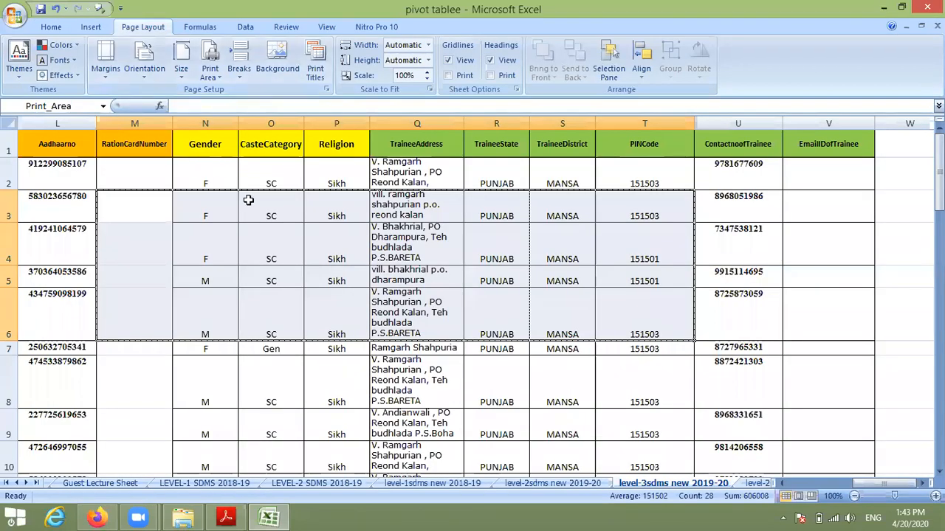
Clear the sheet's print area and select cell P8.
left_click(211, 73)
left_click(230, 108)
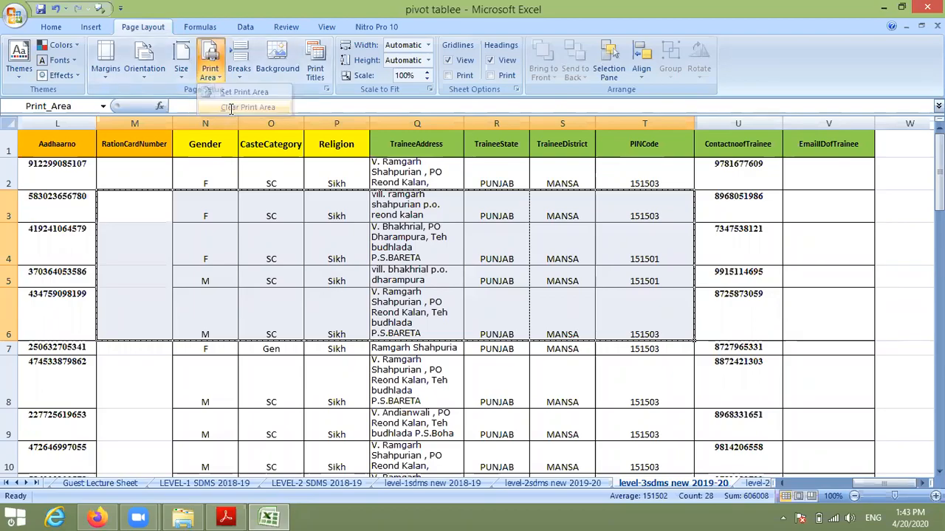
left_click(336, 383)
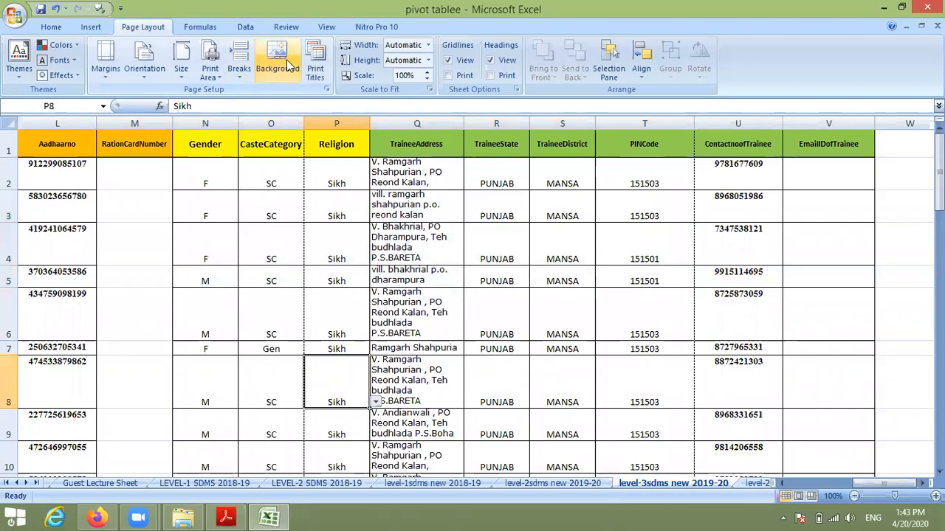
Try to insert picture 1 from the 3d walls folder under Wallpaper on drive D: as the sheet background.
left_click(273, 66)
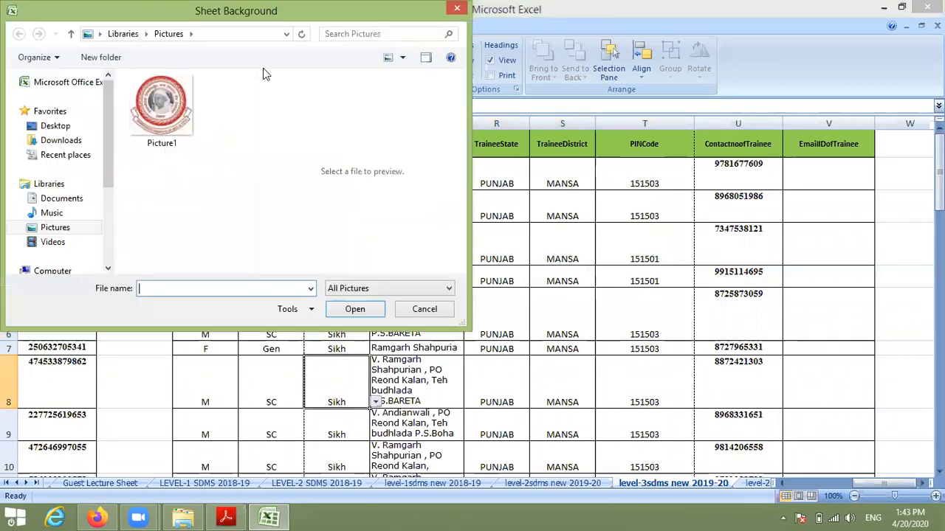
left_click(431, 310)
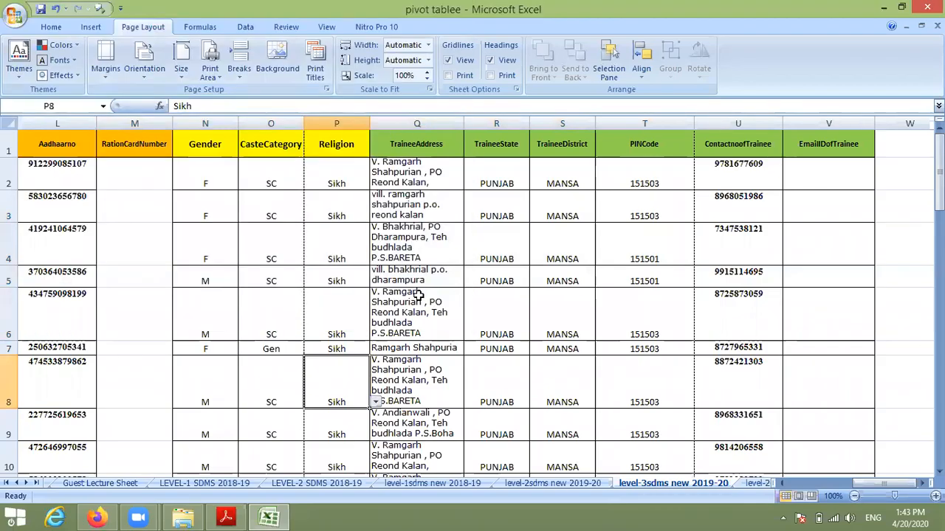
left_click(272, 65)
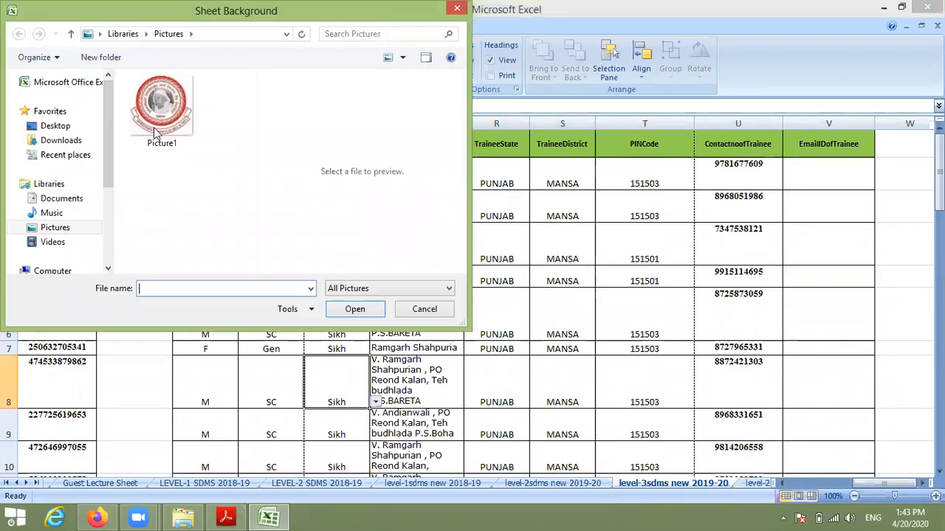
left_click(162, 107)
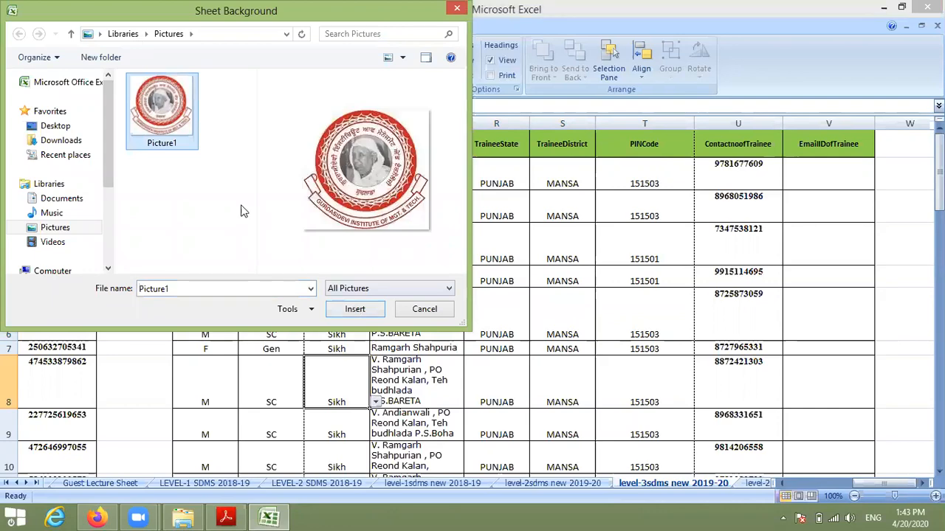
left_click_drag(108, 155, 104, 204)
left_click(86, 221)
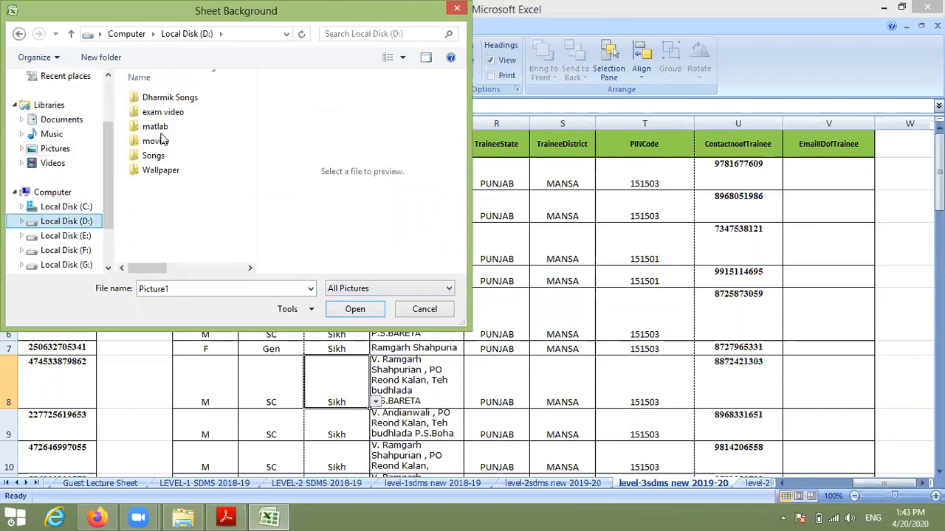
double_click(163, 170)
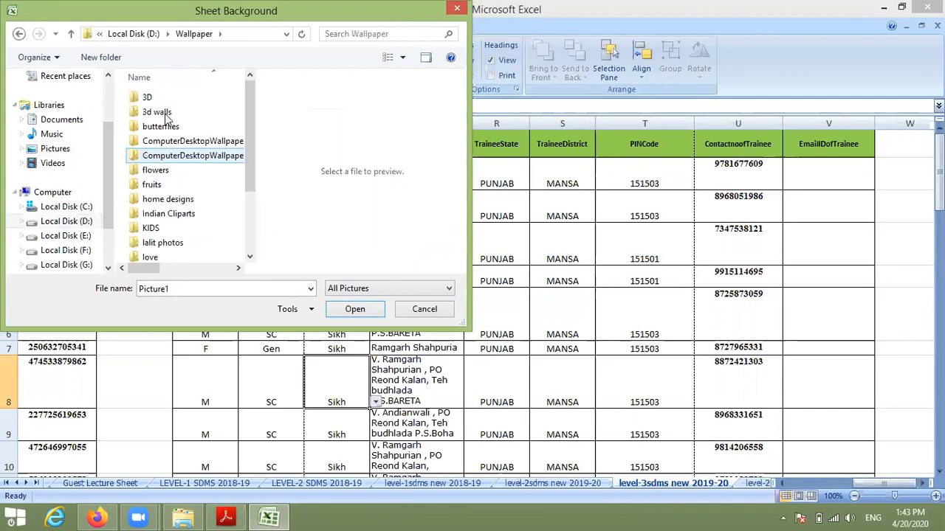
double_click(168, 113)
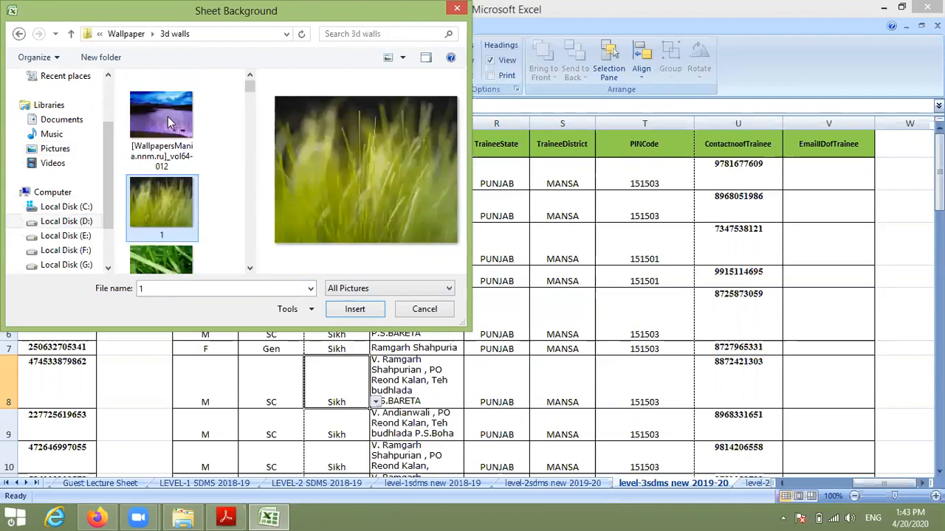
double_click(180, 205)
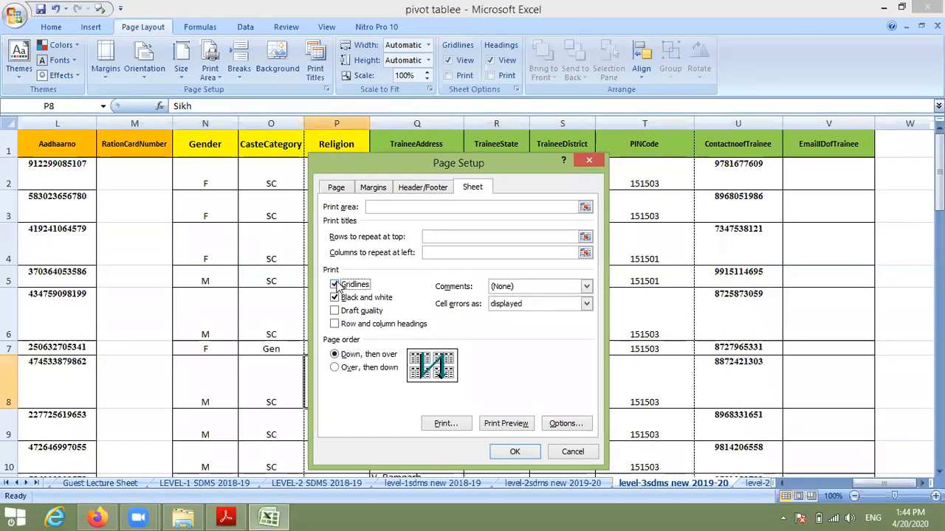
Try the "Over, then down" page order in Page Setup and review the margin and header/footer settings.
left_click(335, 285)
left_click(362, 368)
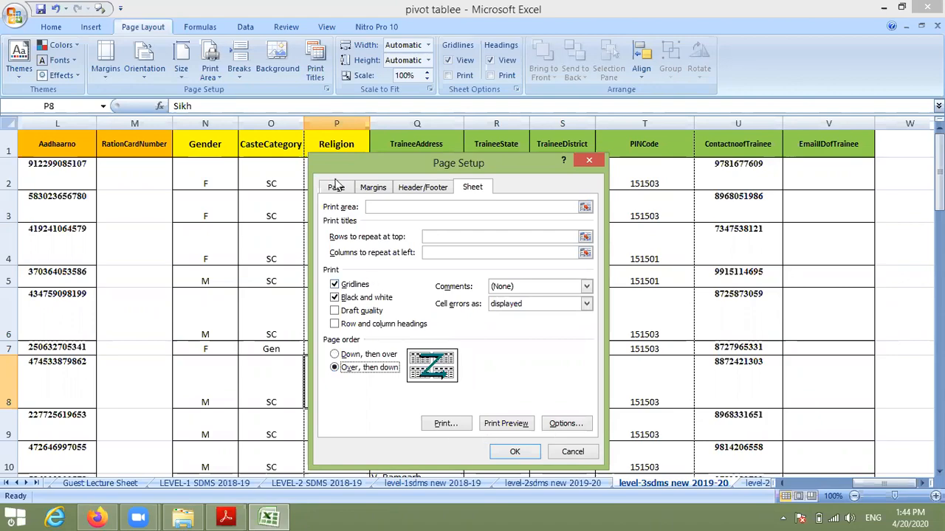
left_click(375, 190)
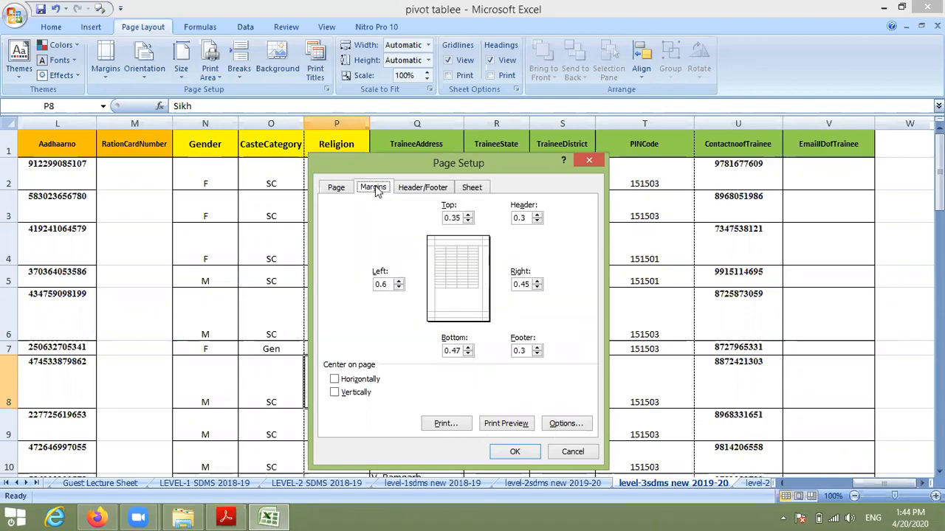
left_click(419, 189)
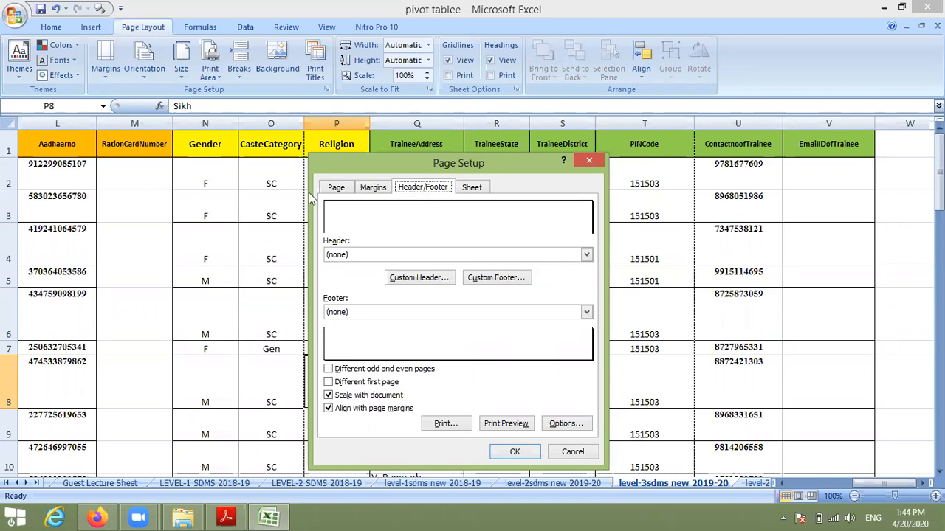
Try the Landscape and Portrait orientations and a 75% scaling in Page Setup, and close it without applying.
left_click(336, 187)
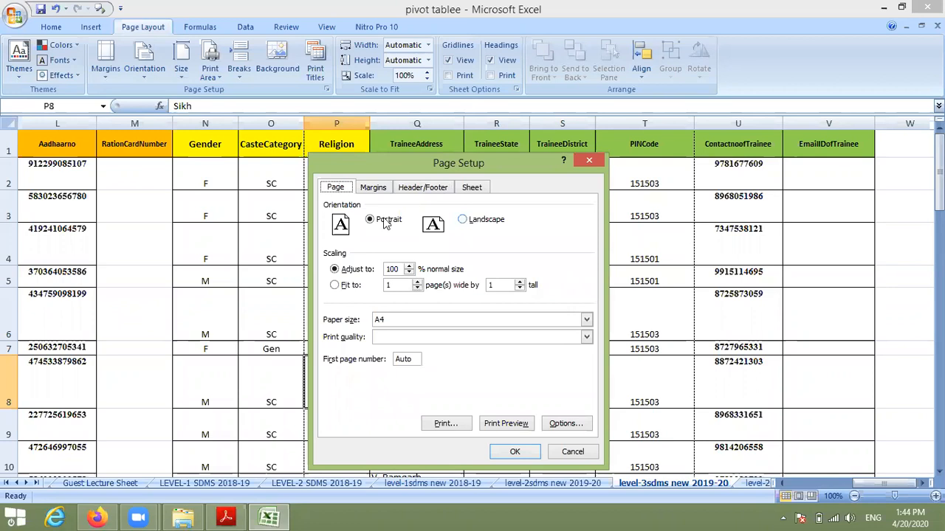
left_click(469, 222)
left_click(333, 220)
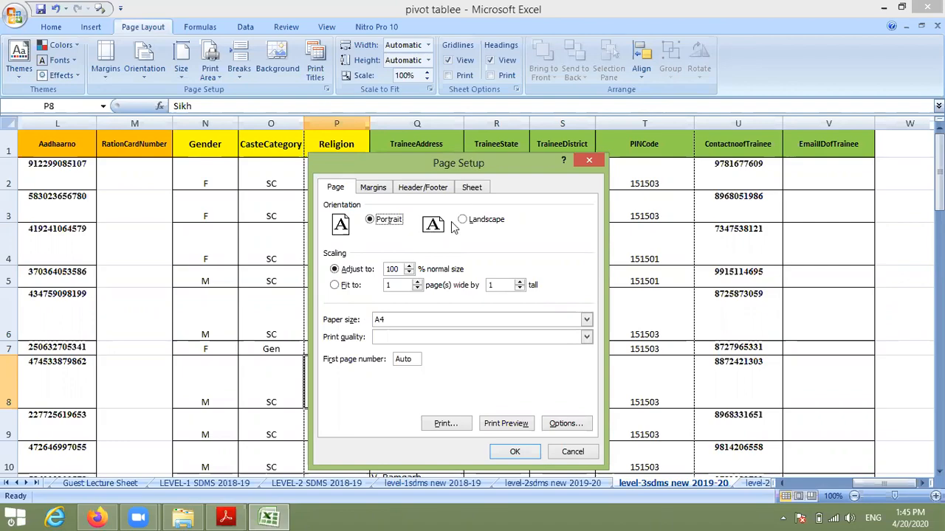
left_click(411, 273)
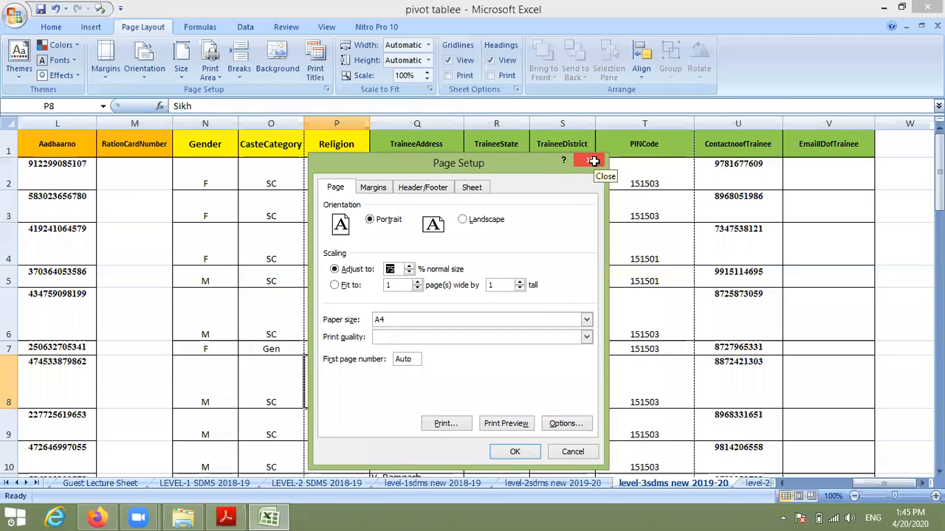
left_click(590, 161)
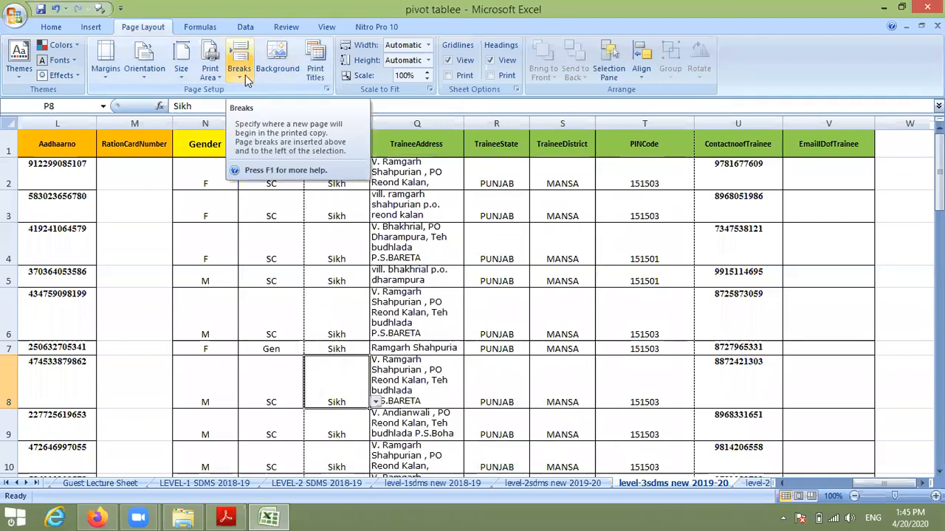
Insert a page break above and to the left of cell P8.
left_click(245, 76)
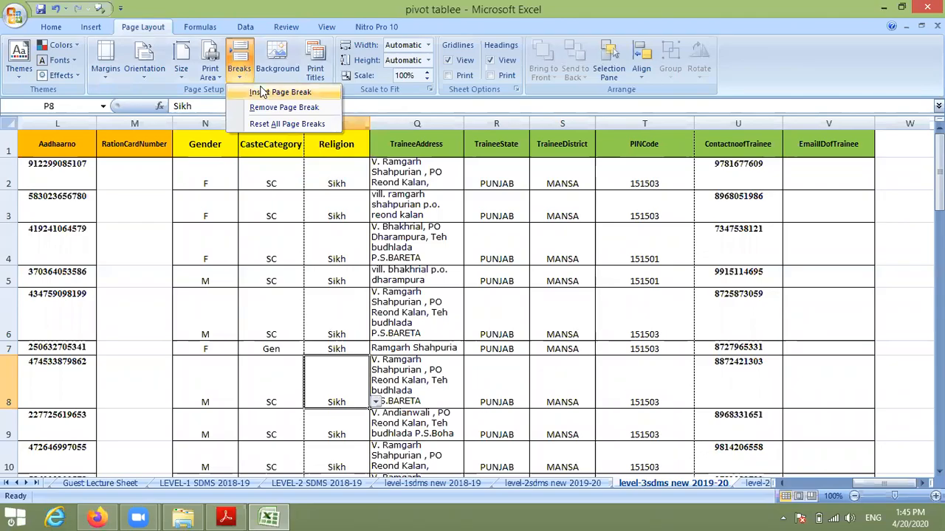
left_click(274, 92)
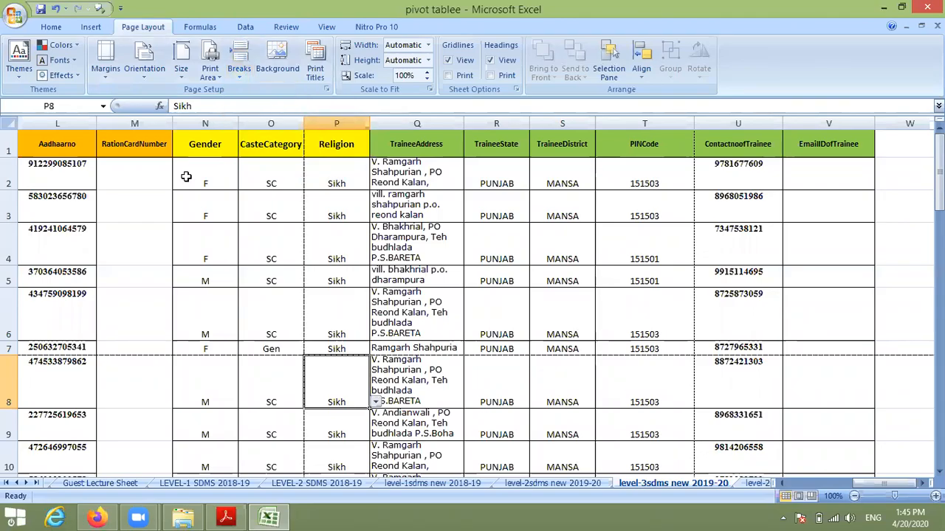
left_click(467, 308)
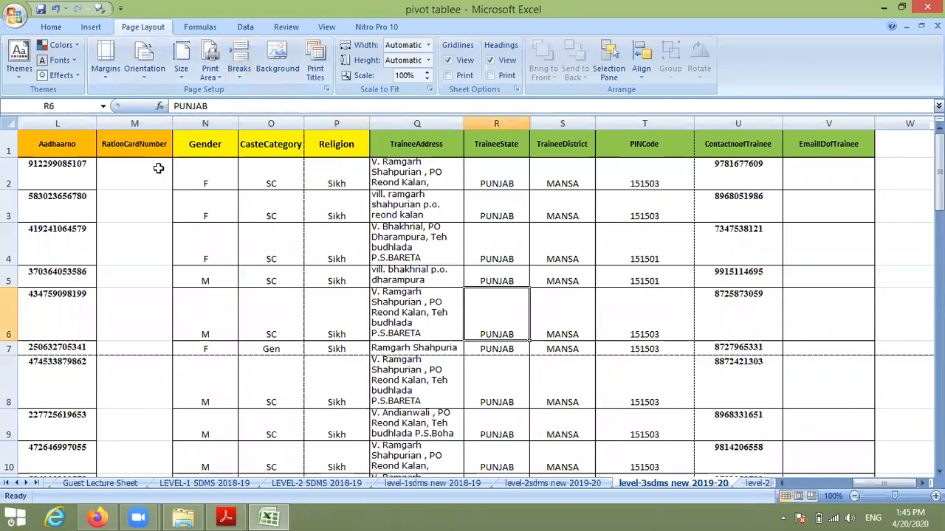
left_click_drag(57, 144, 361, 386)
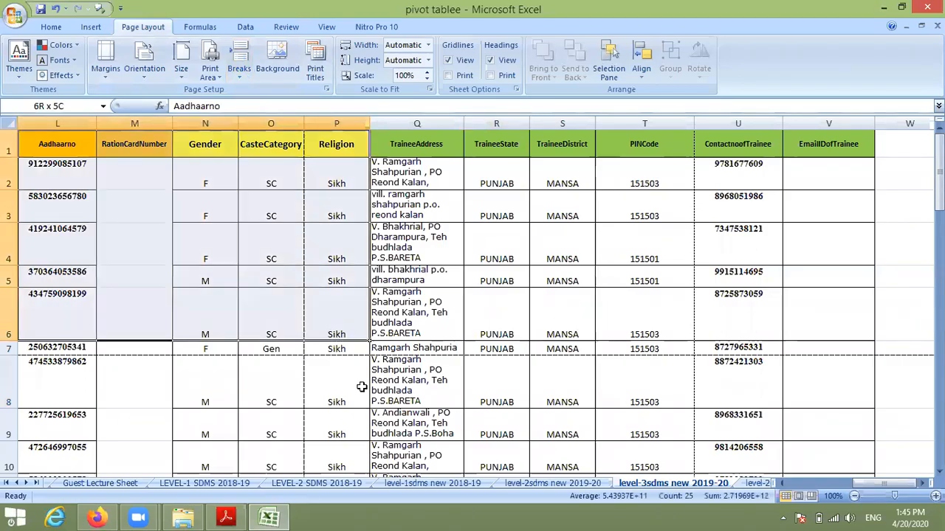
left_click(239, 77)
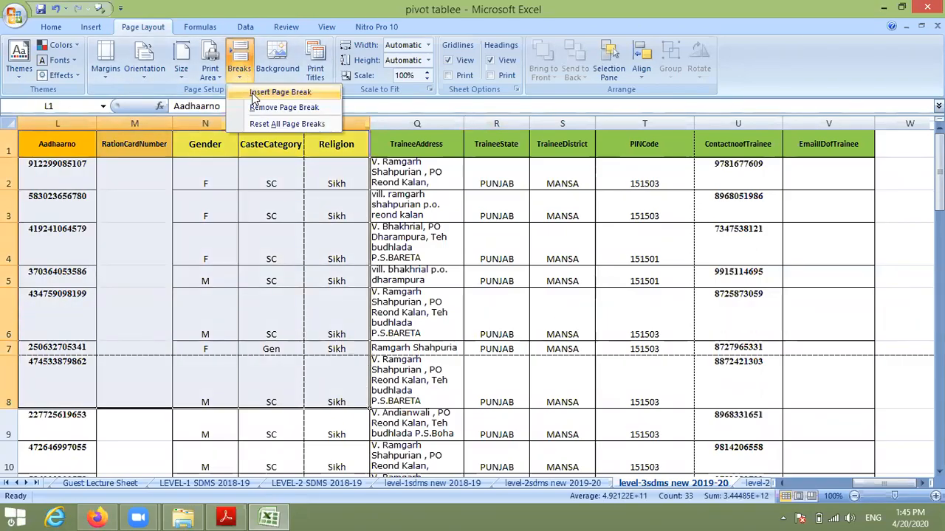
left_click(410, 271)
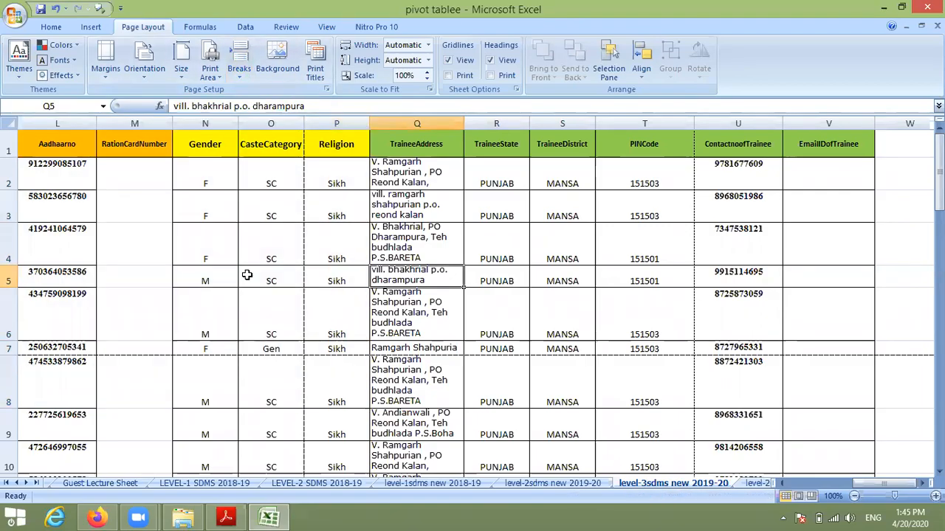
Examine the enlarged top of page 1 in the print preview to check where the page breaks.
key("ctrl+F2")
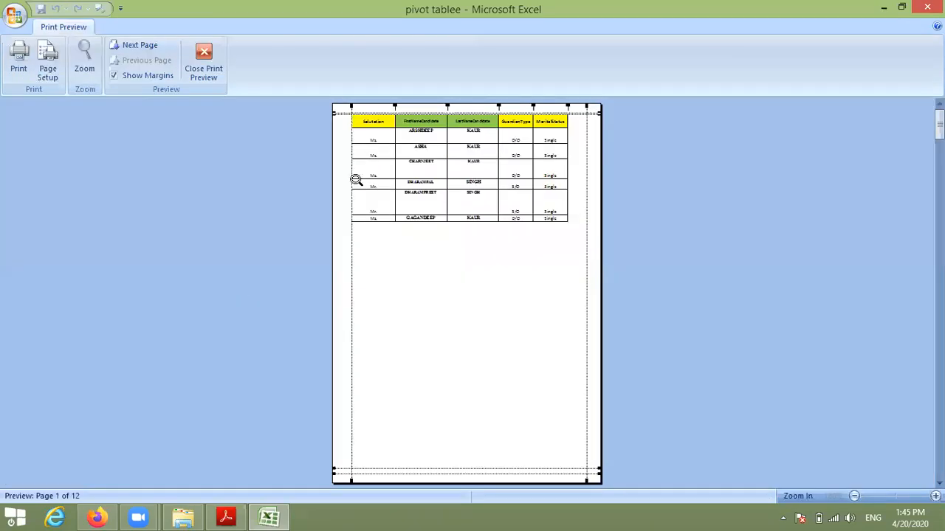
left_click(368, 127)
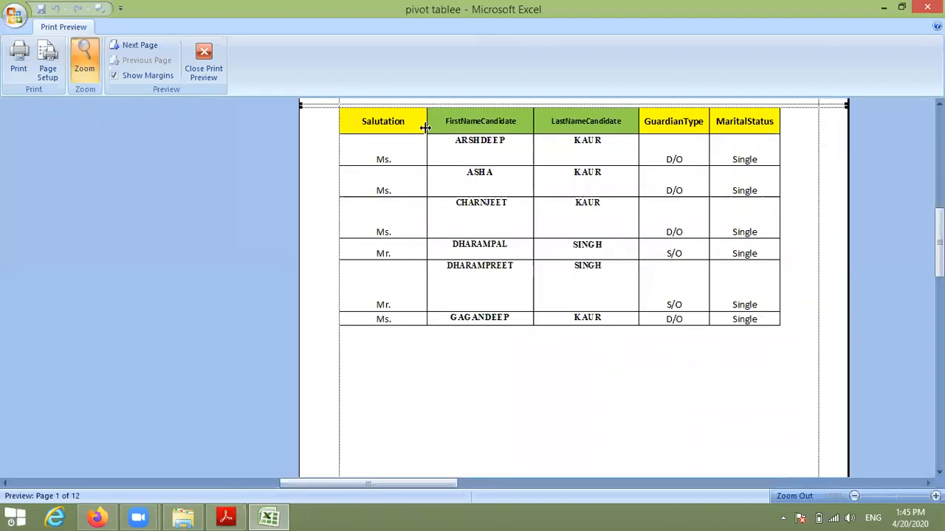
left_click_drag(939, 242, 939, 142)
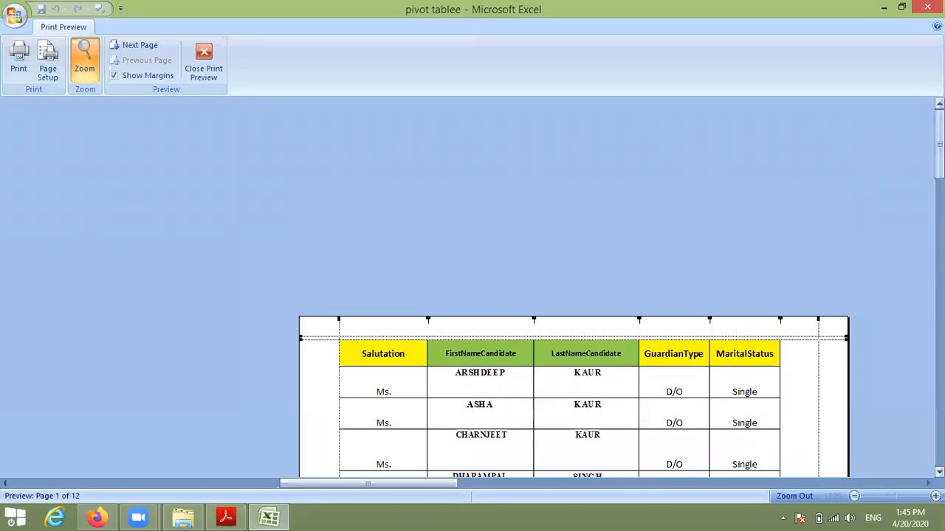
Check the rows at the end of page 1 in the print preview and return to the worksheet.
left_click_drag(939, 144, 939, 207)
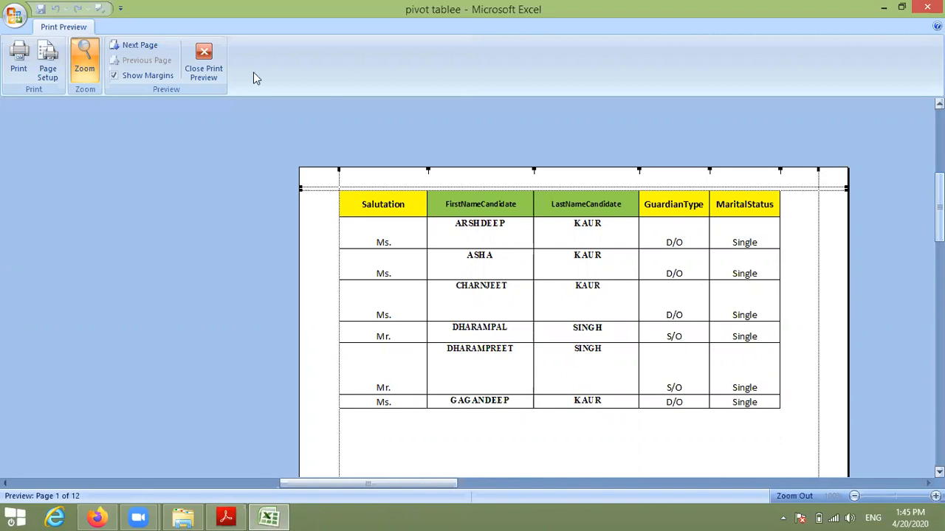
left_click(205, 59)
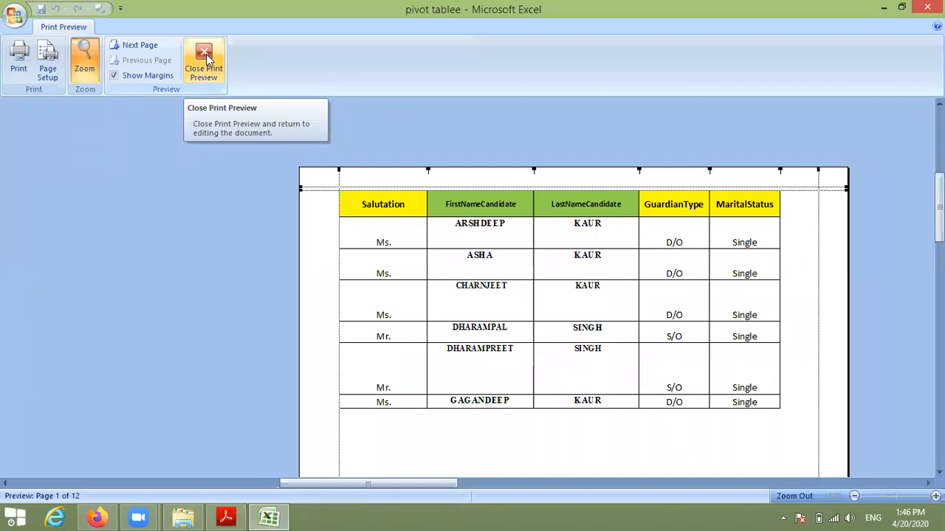
left_click(206, 54)
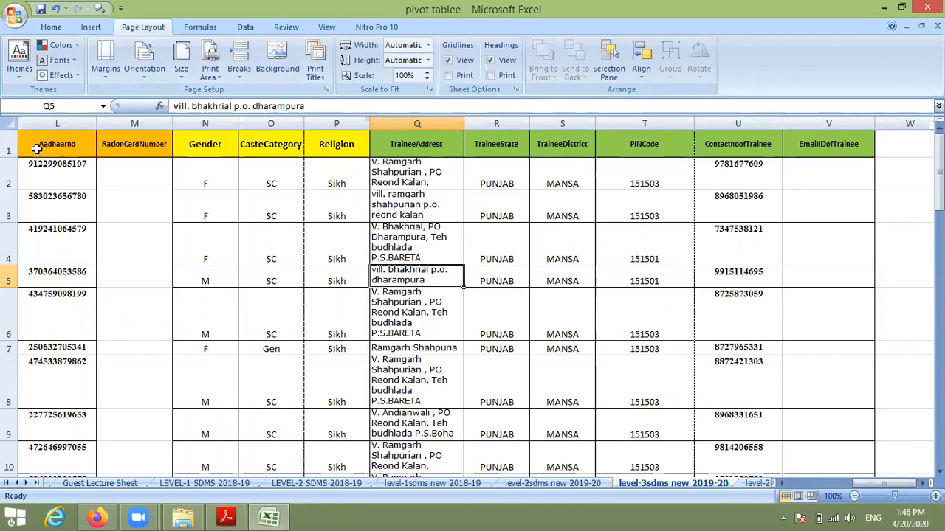
Select the range L1:P7 and reset all page breaks on the level-3sdms new 2019-20 sheet.
left_click(239, 63)
left_click(100, 149)
left_click_drag(47, 144, 271, 281)
left_click(240, 73)
left_click(254, 123)
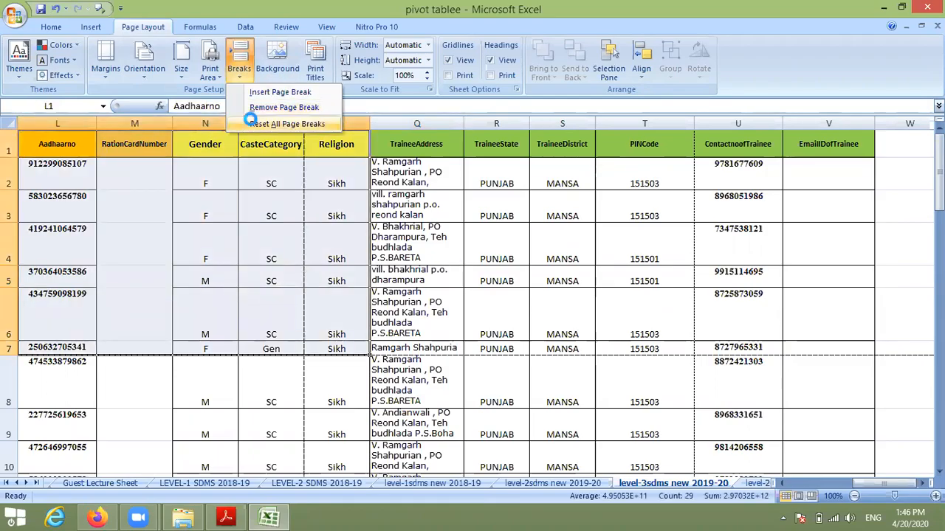
left_click(395, 253)
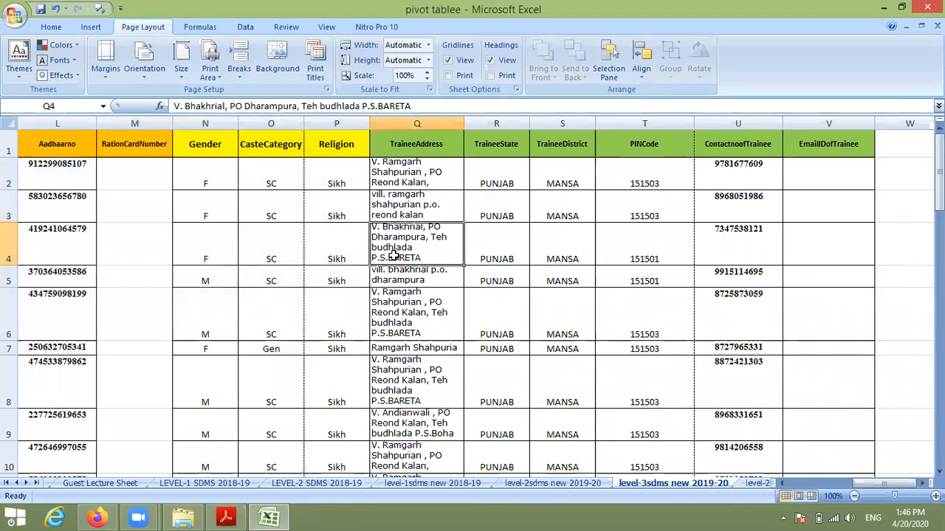
Hide the gridlines on the level-3sdms new 2019-20 sheet, and switch through level-1sdms new 2018-19 to the Guest Lecture Sheet.
left_click(449, 61)
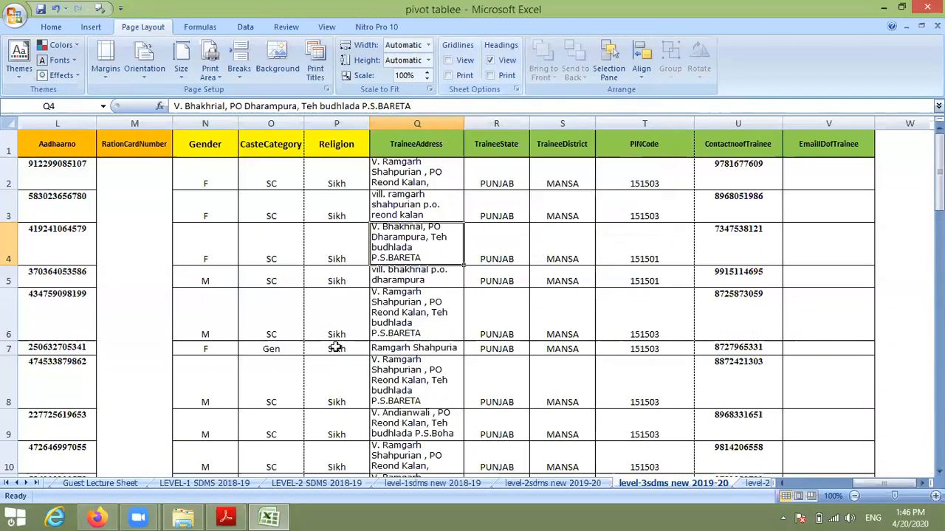
left_click(410, 484)
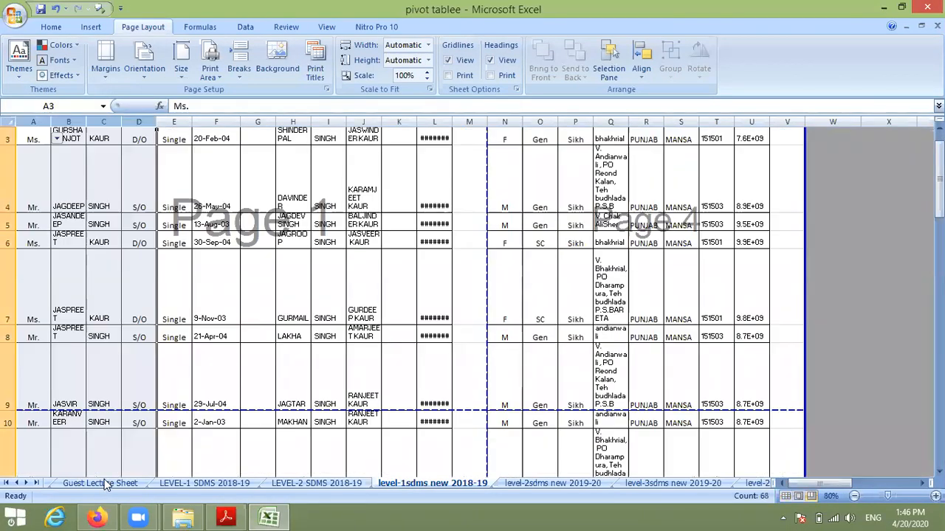
left_click(100, 483)
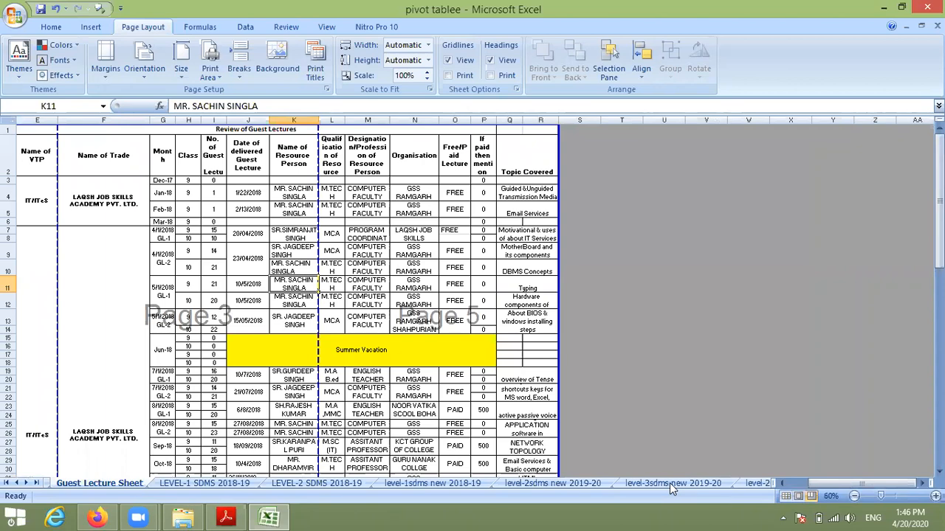